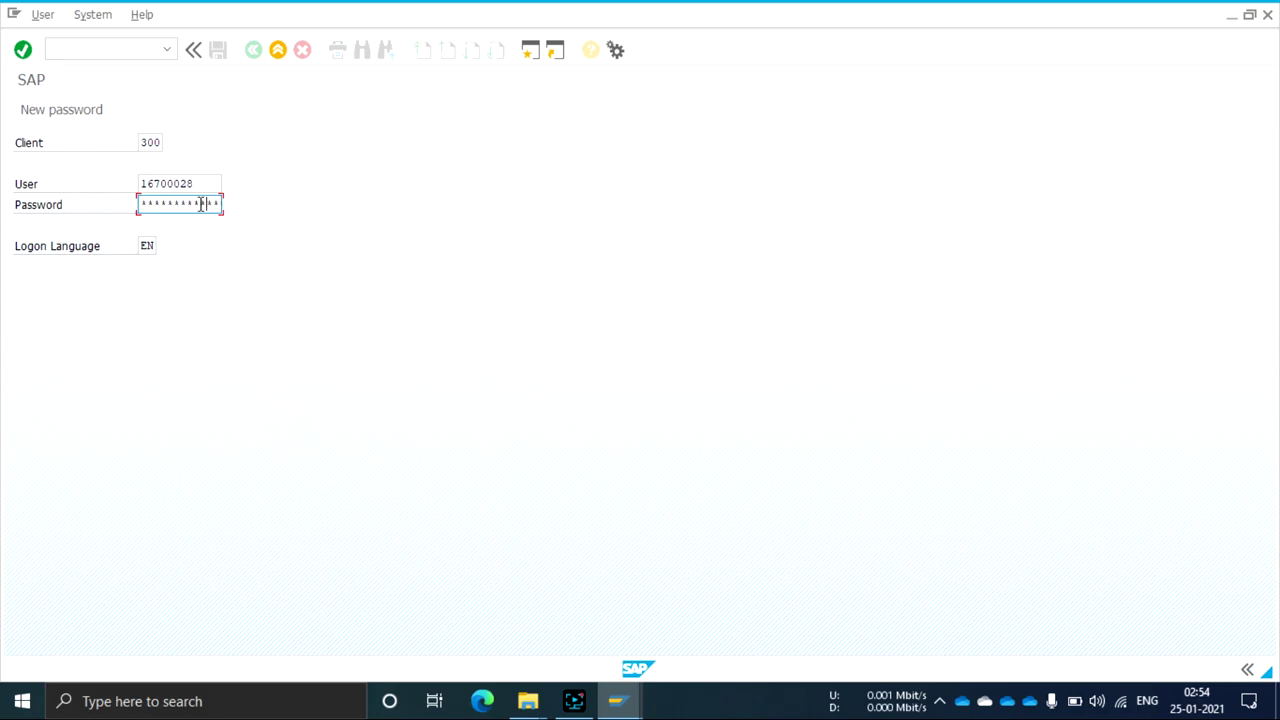
Log on to SAP, dismiss the system notice, and run transaction zmm01s2
key("Return")
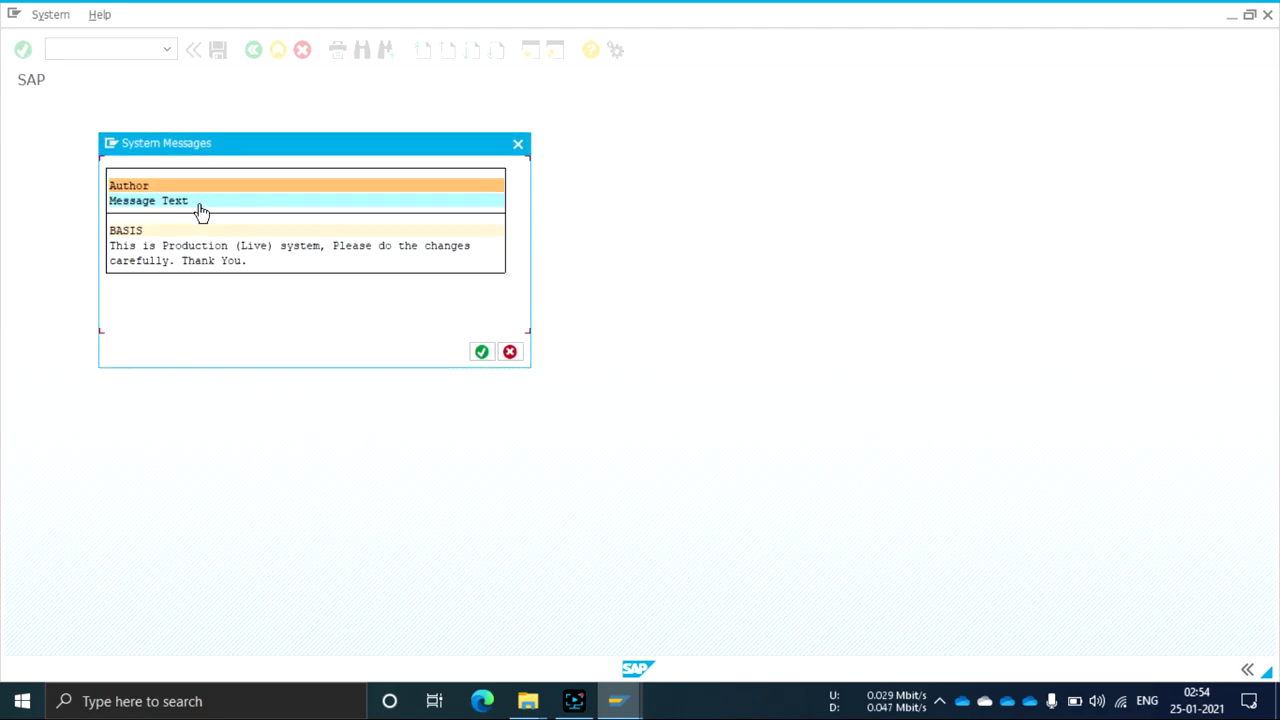
left_click(486, 356)
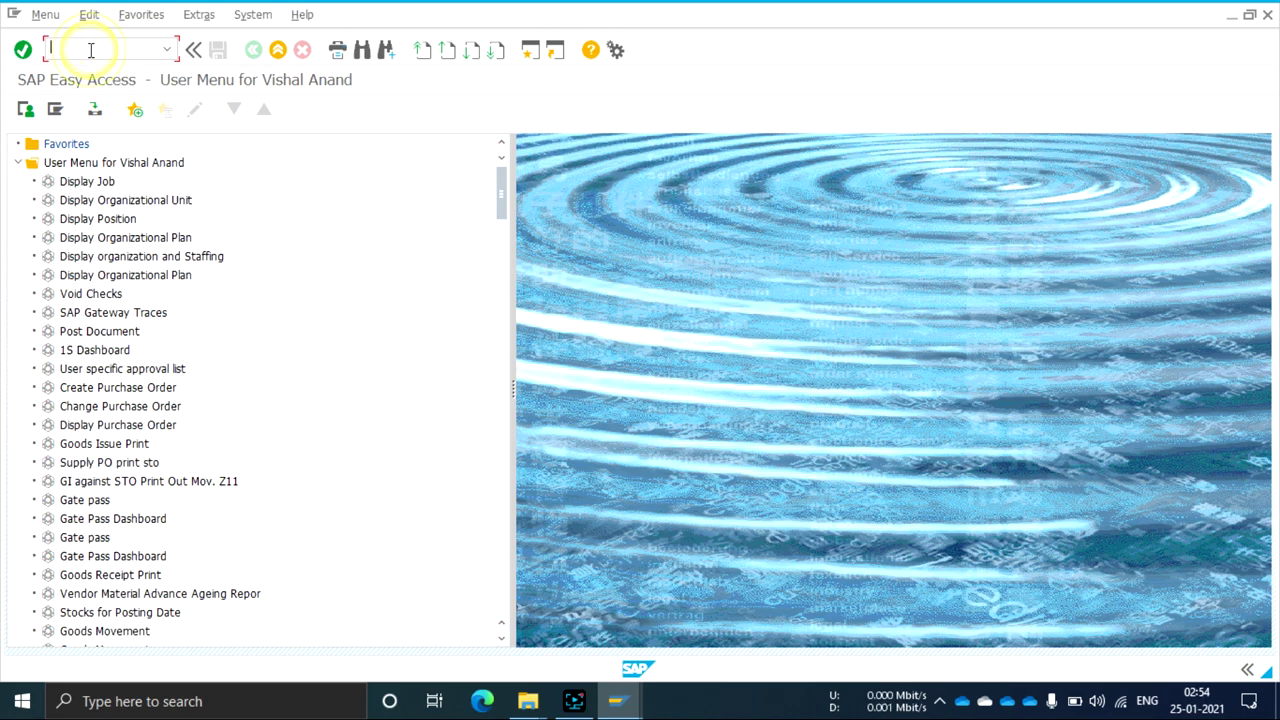
type("zmm")
type("01s2")
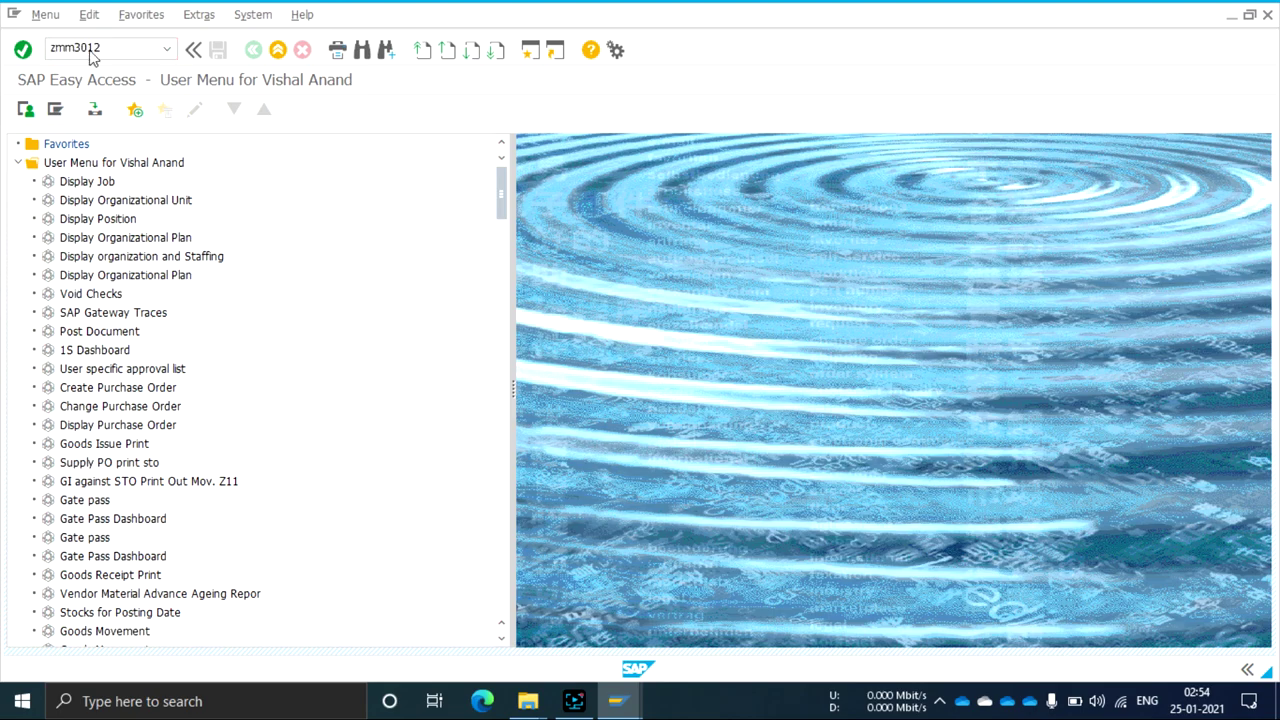
key("Return")
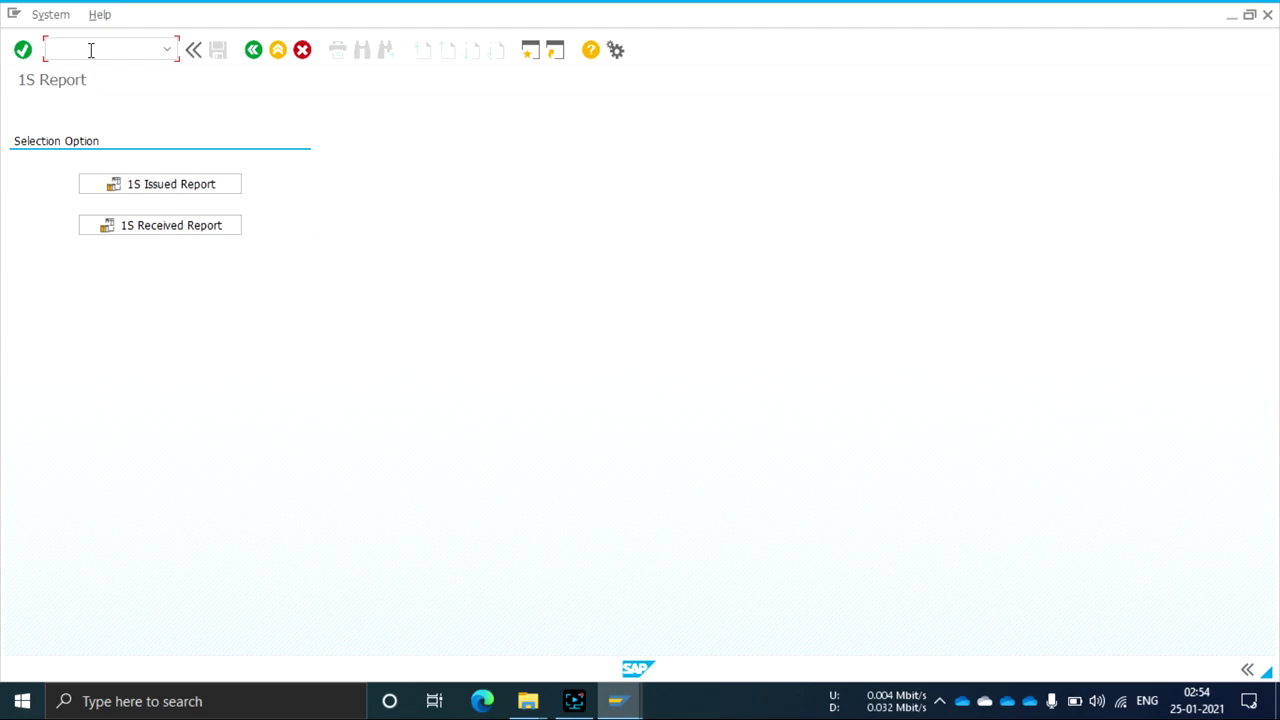
Open the 1S Issued Report with company code pvvn, plant ps3f and storage location as08
left_click(203, 188)
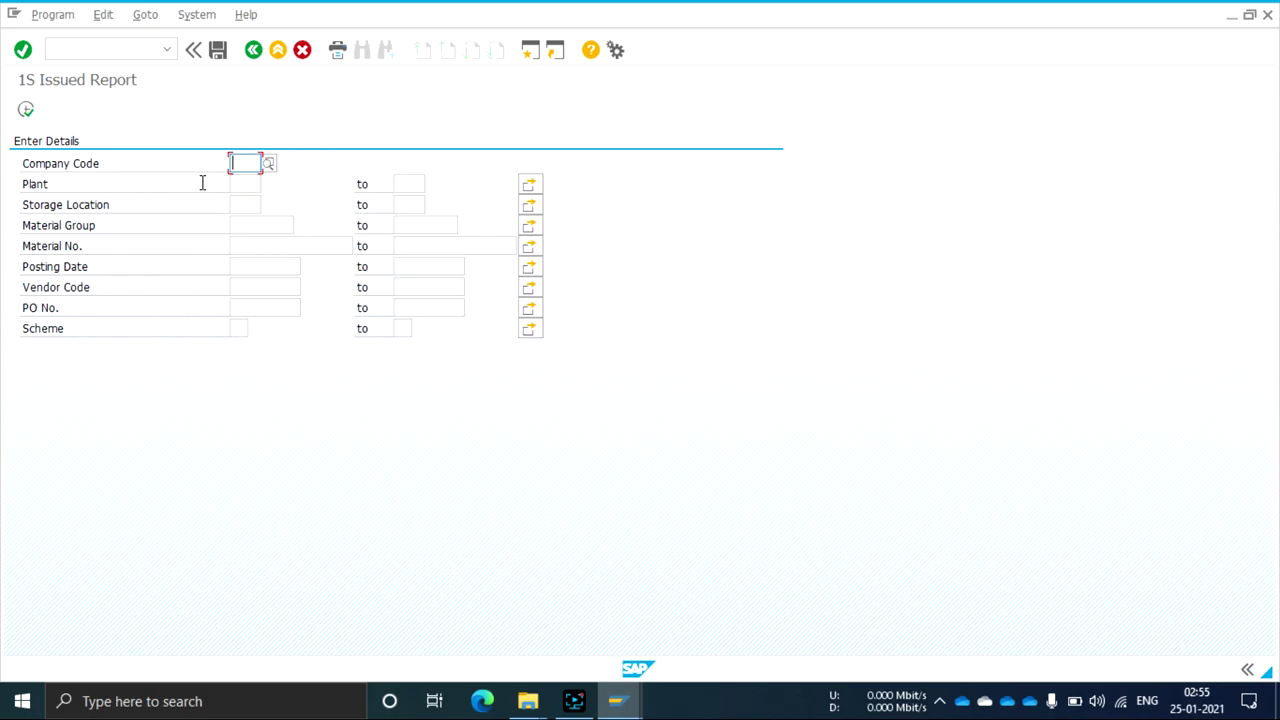
type("pvvn")
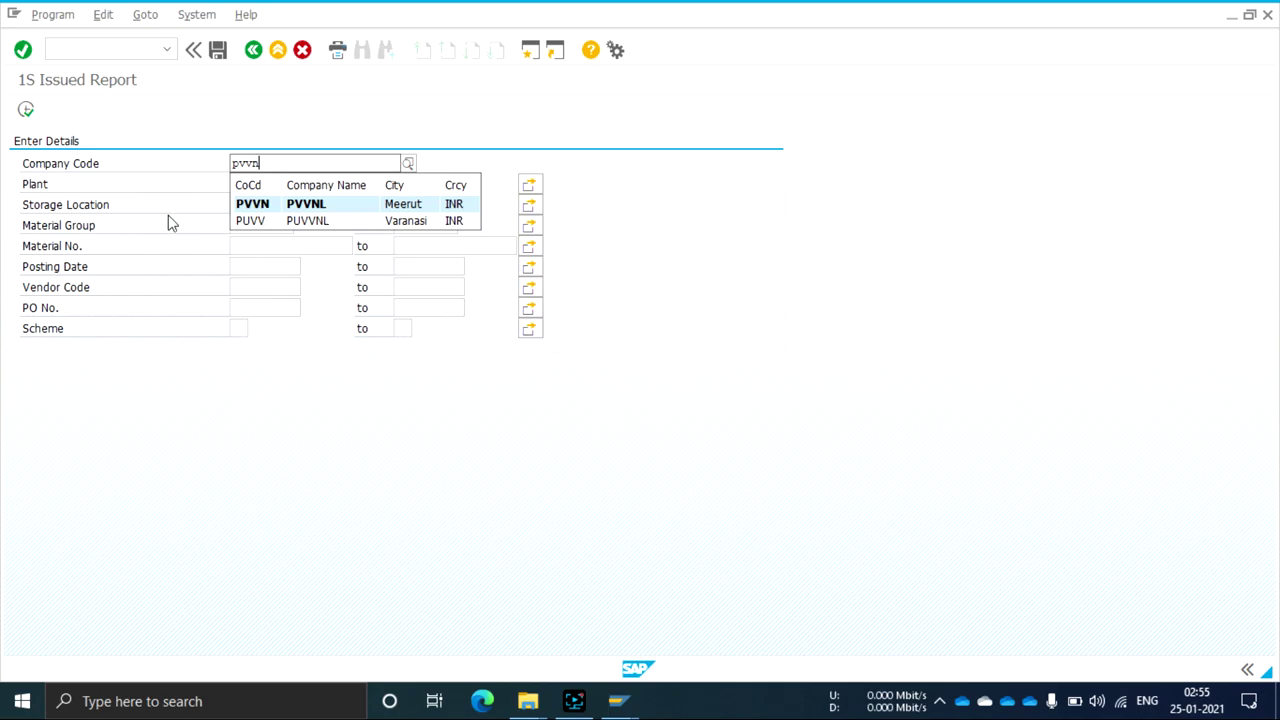
left_click(361, 325)
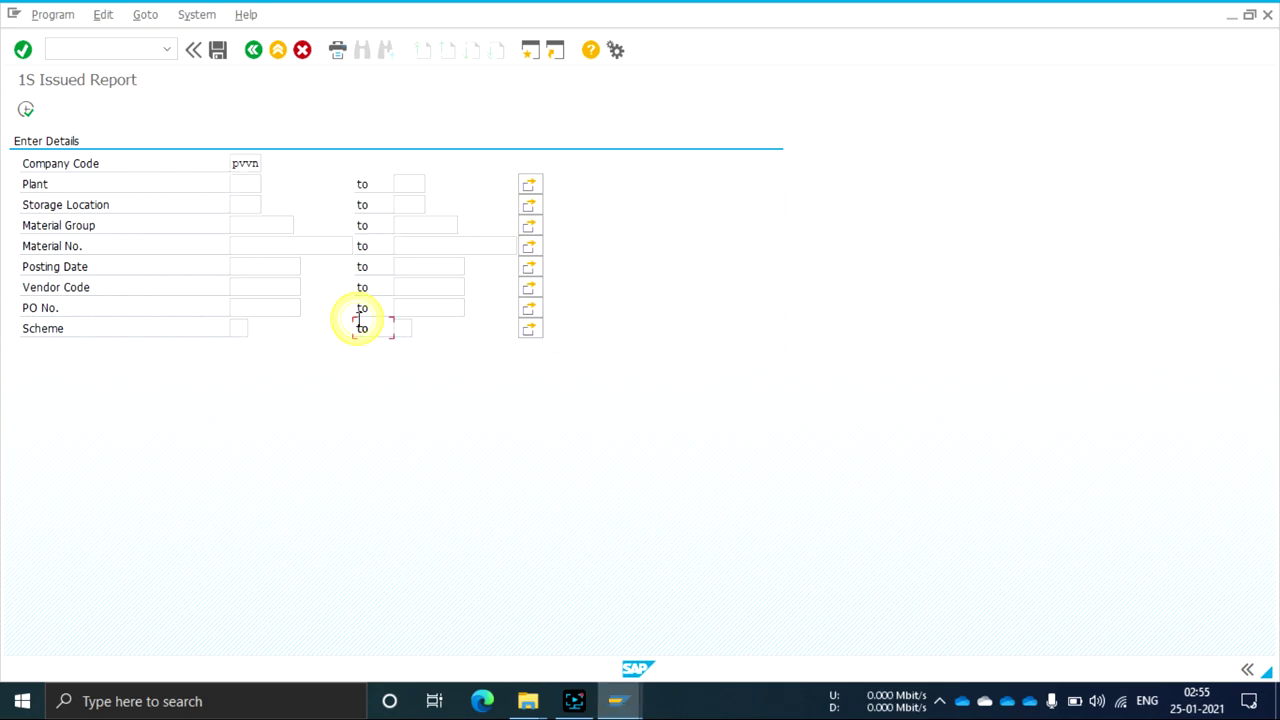
left_click(245, 186)
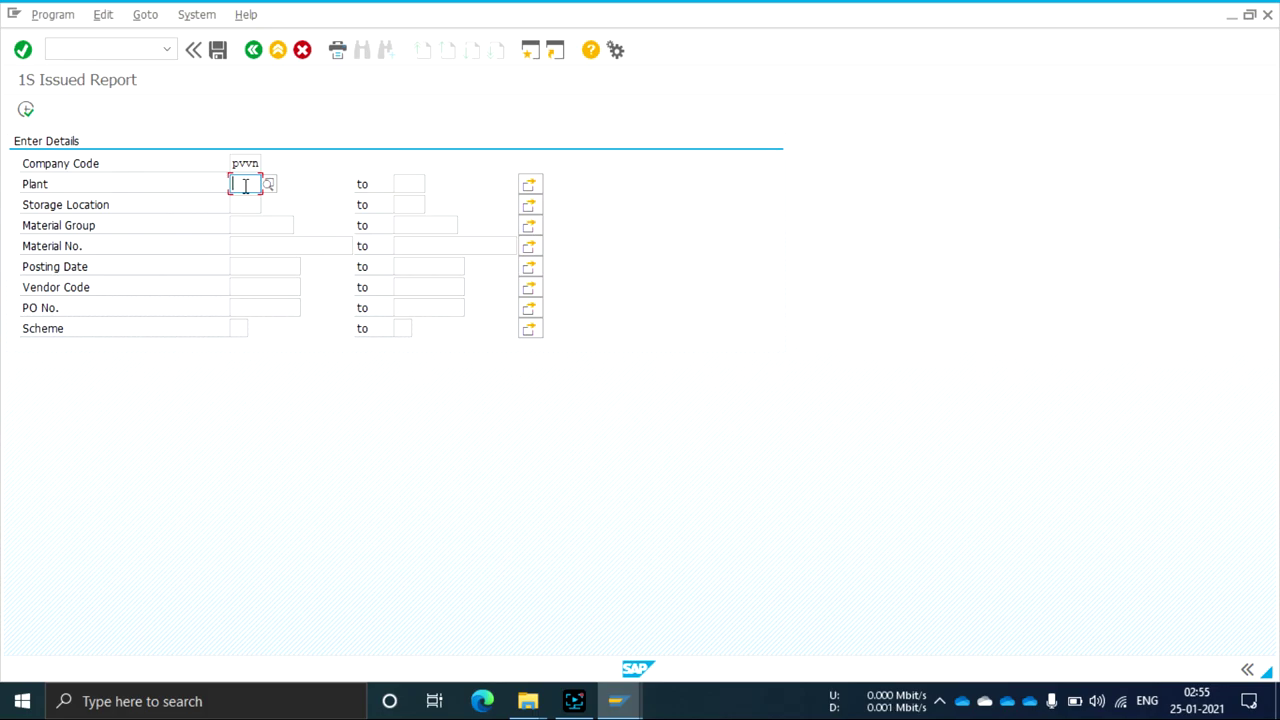
type("ps")
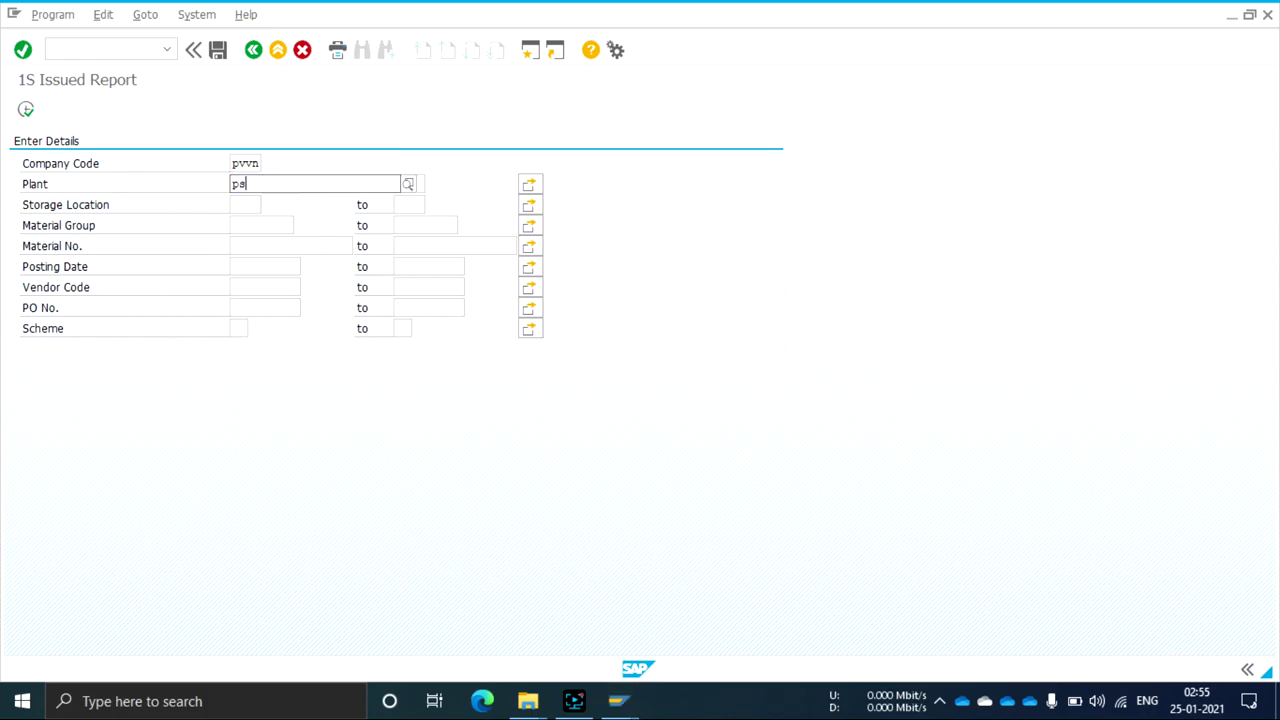
type("3f")
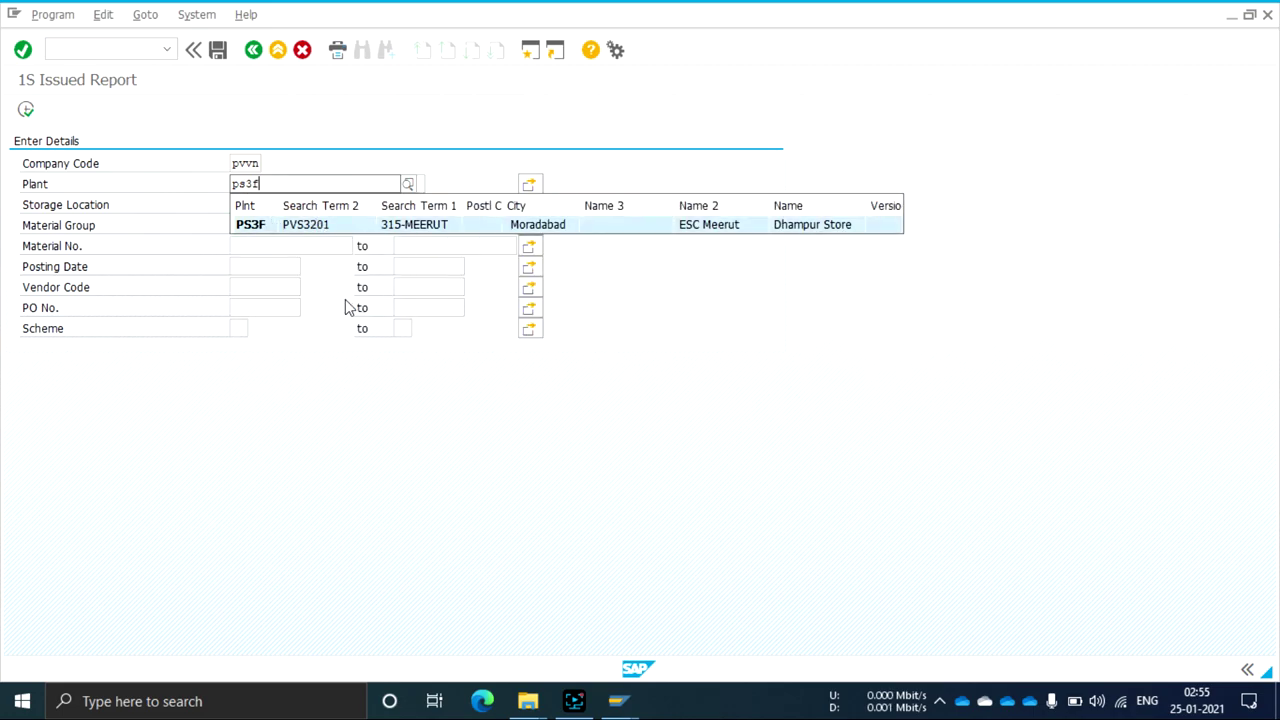
left_click(154, 201)
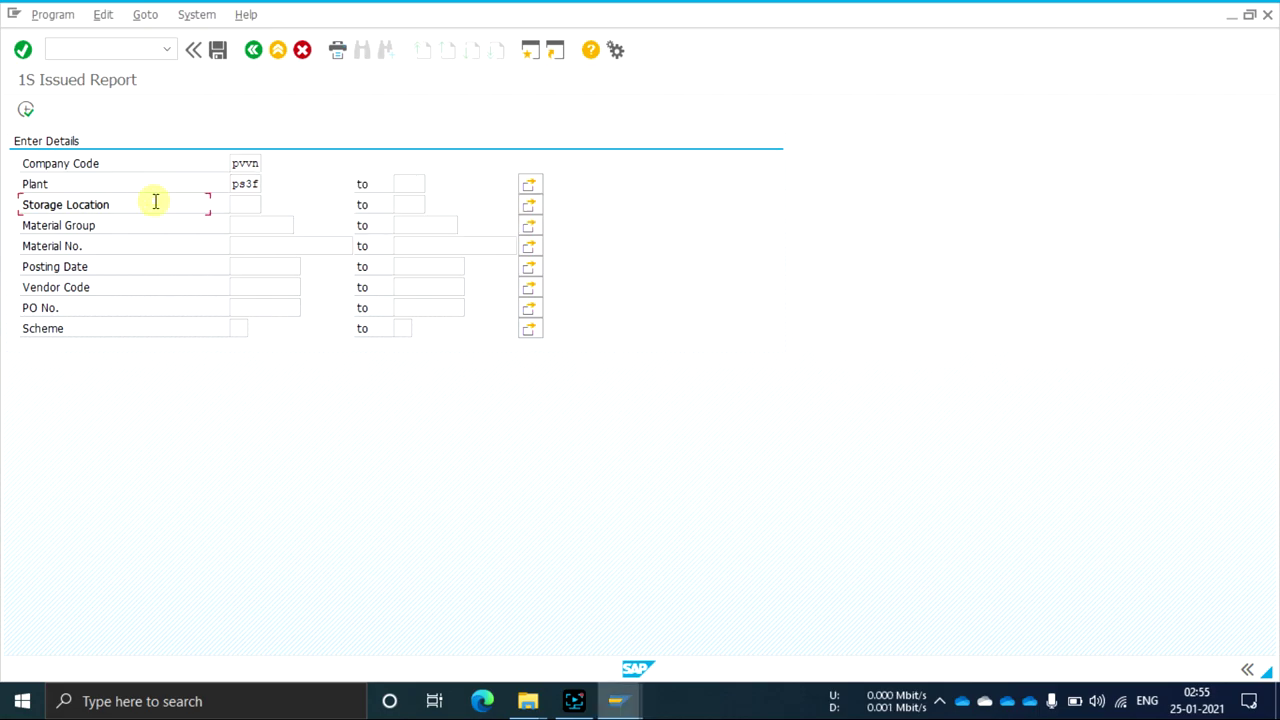
left_click(240, 205)
type("as")
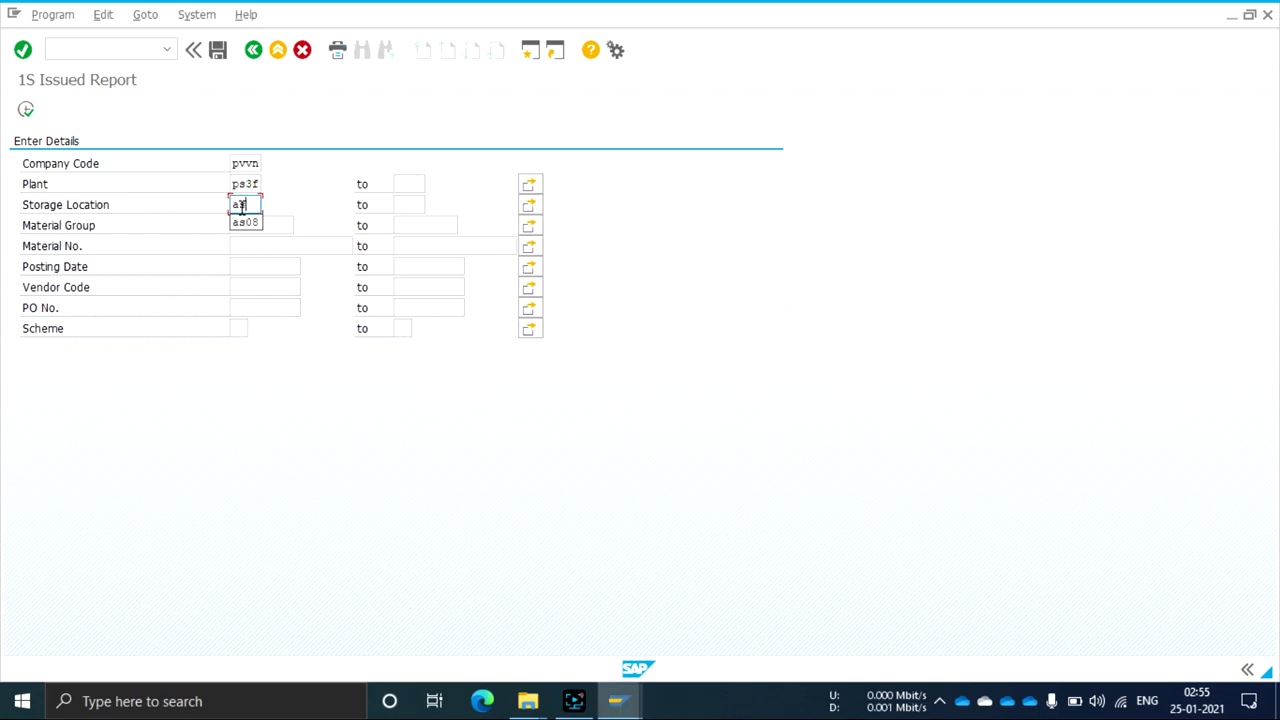
type("08")
Set posting dates 23.12.2020 to 22.01.2021 and run the issued report
left_click(255, 265)
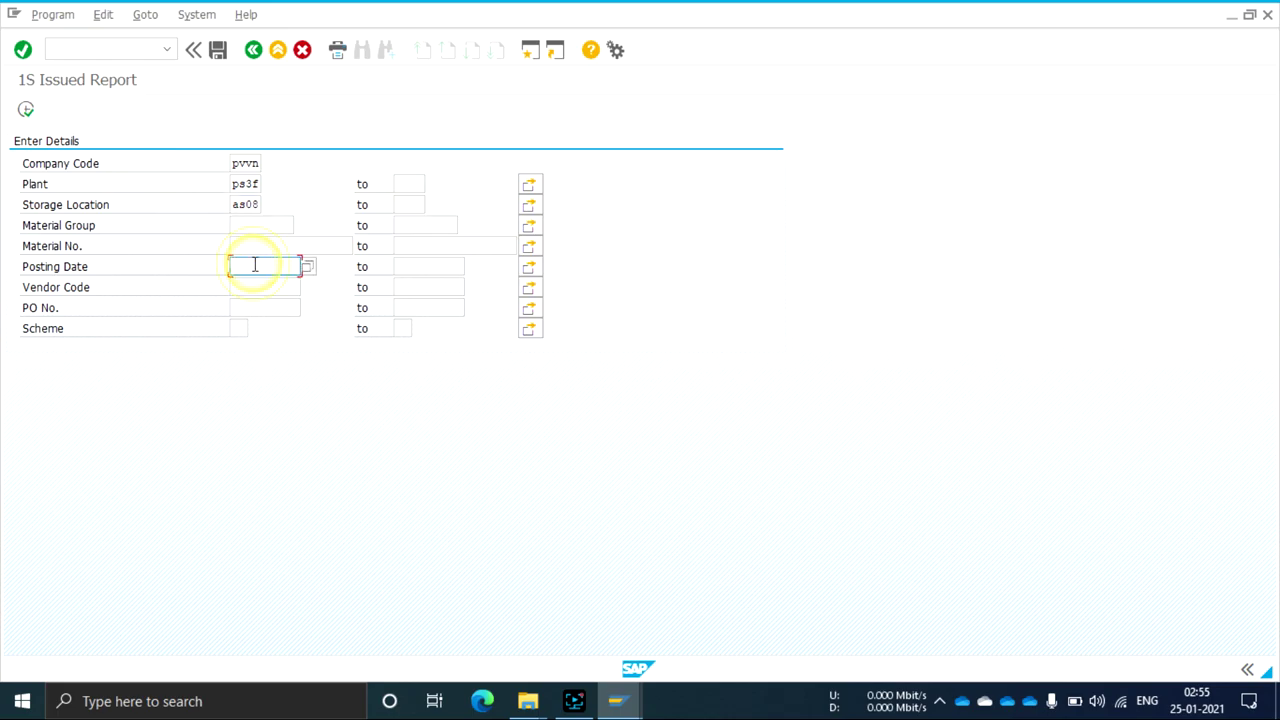
left_click(311, 267)
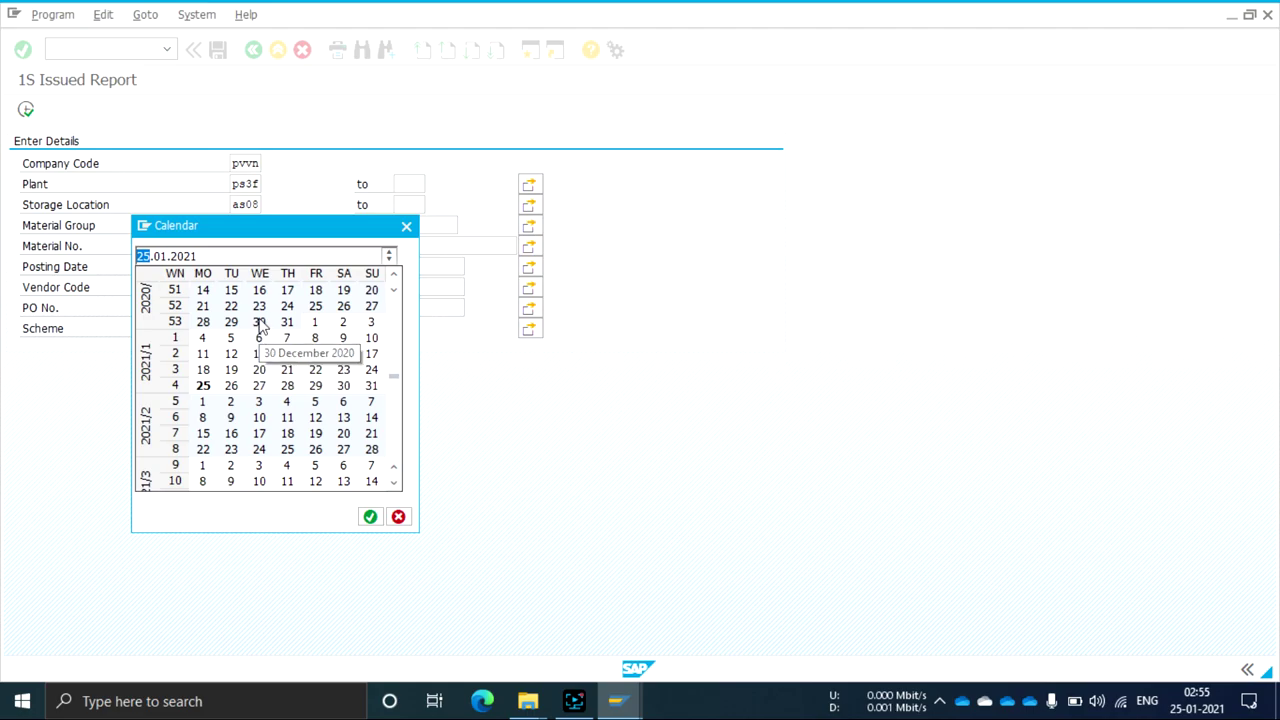
double_click(260, 308)
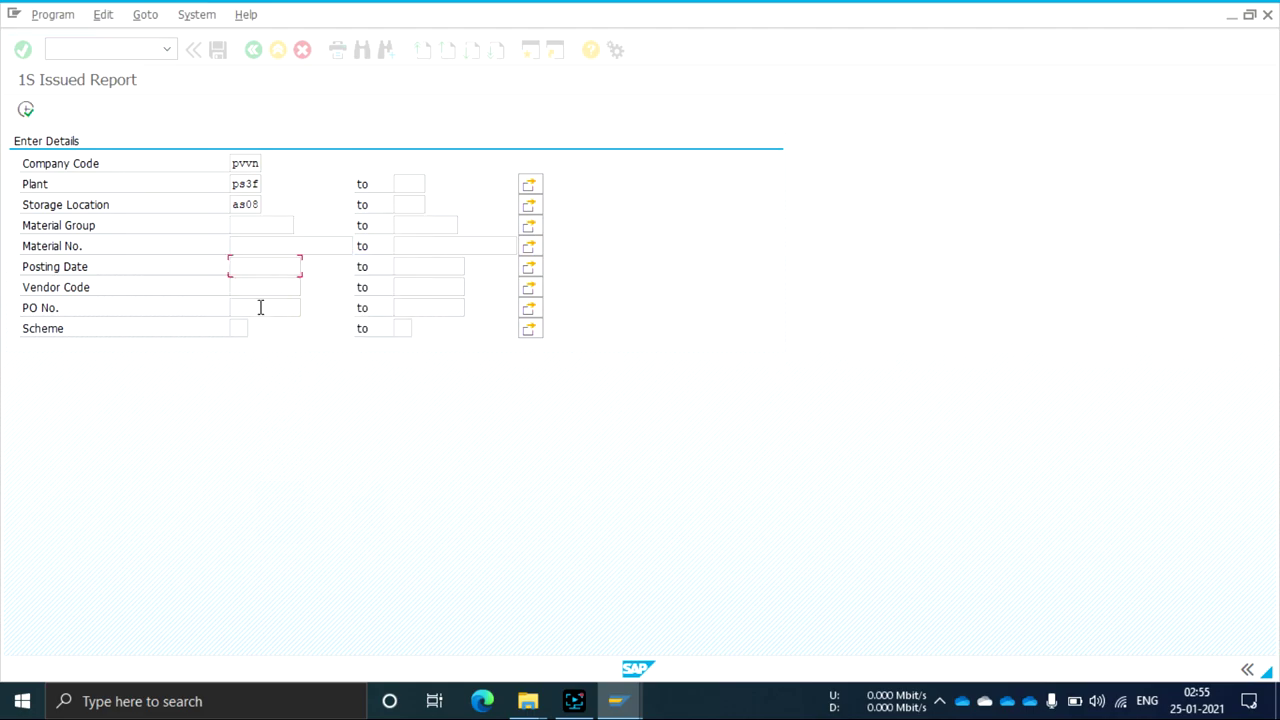
left_click(415, 267)
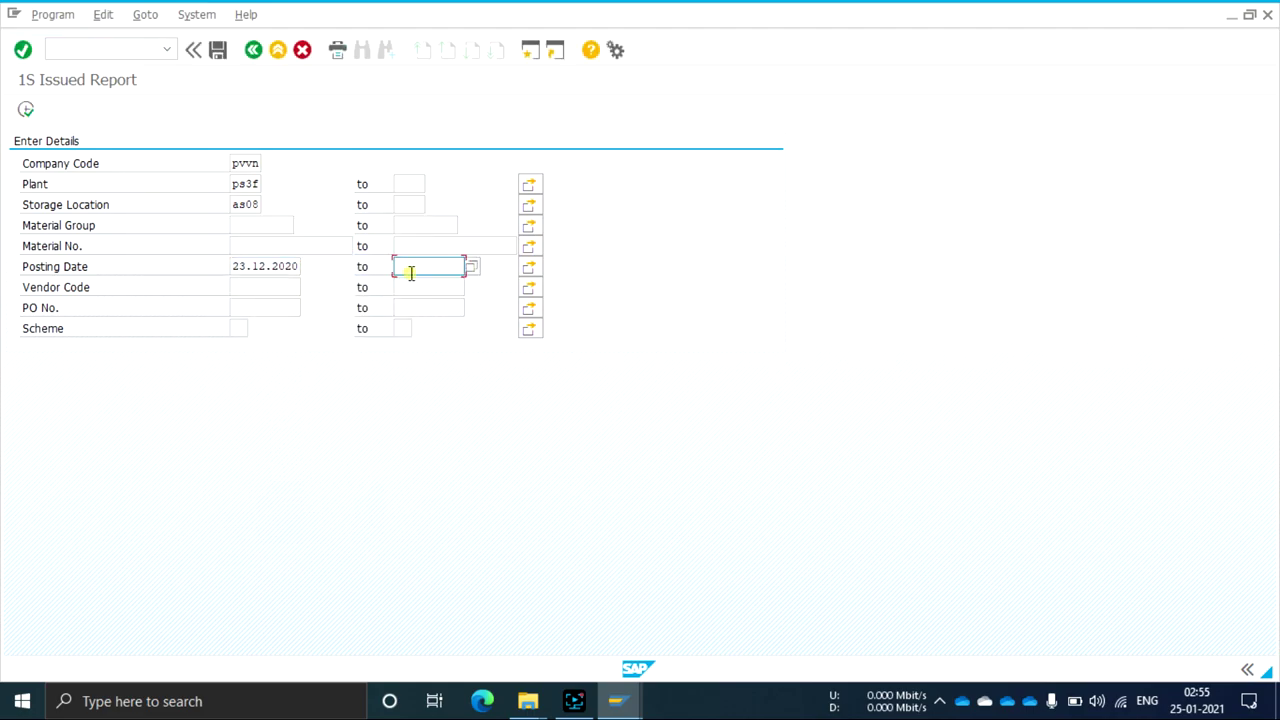
left_click(472, 267)
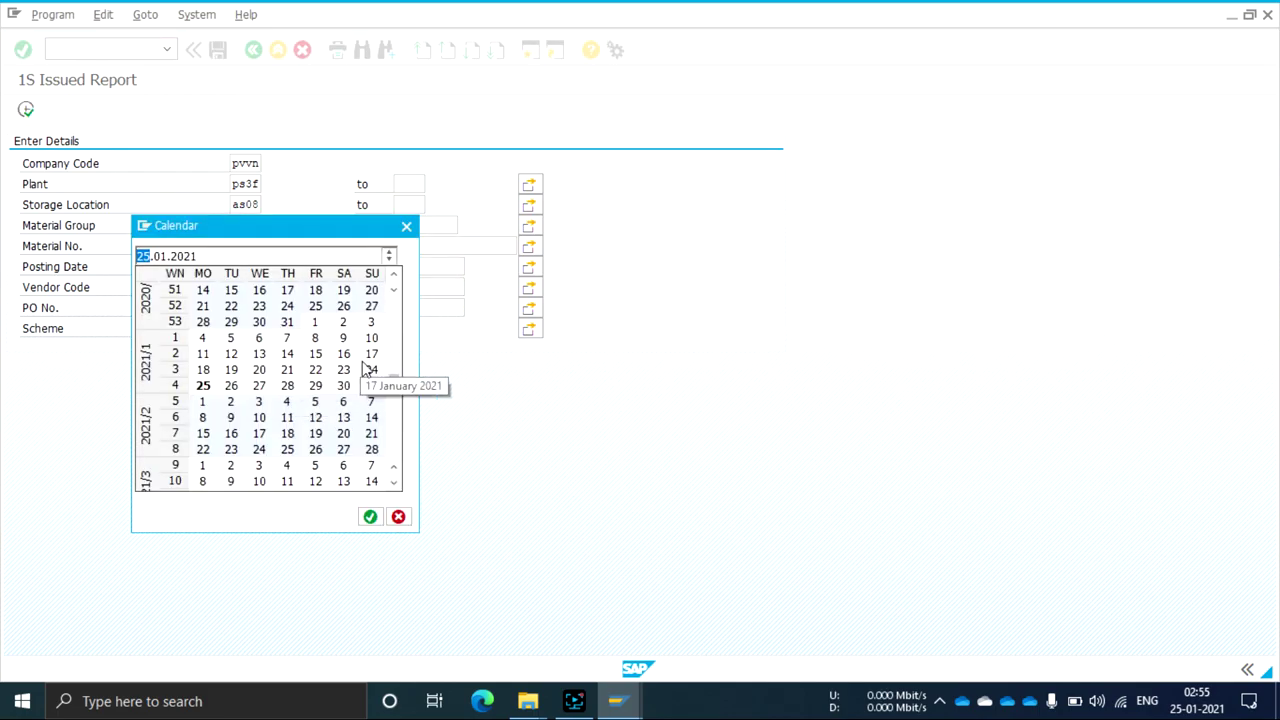
double_click(316, 371)
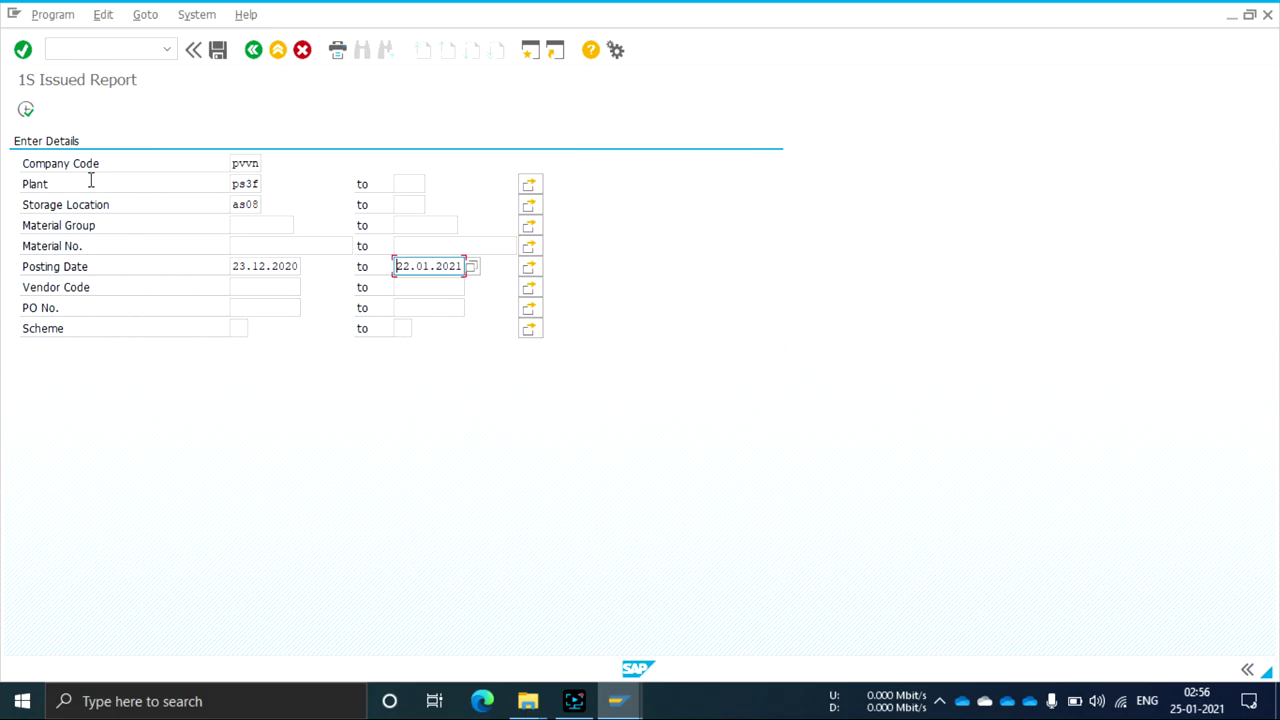
left_click(26, 110)
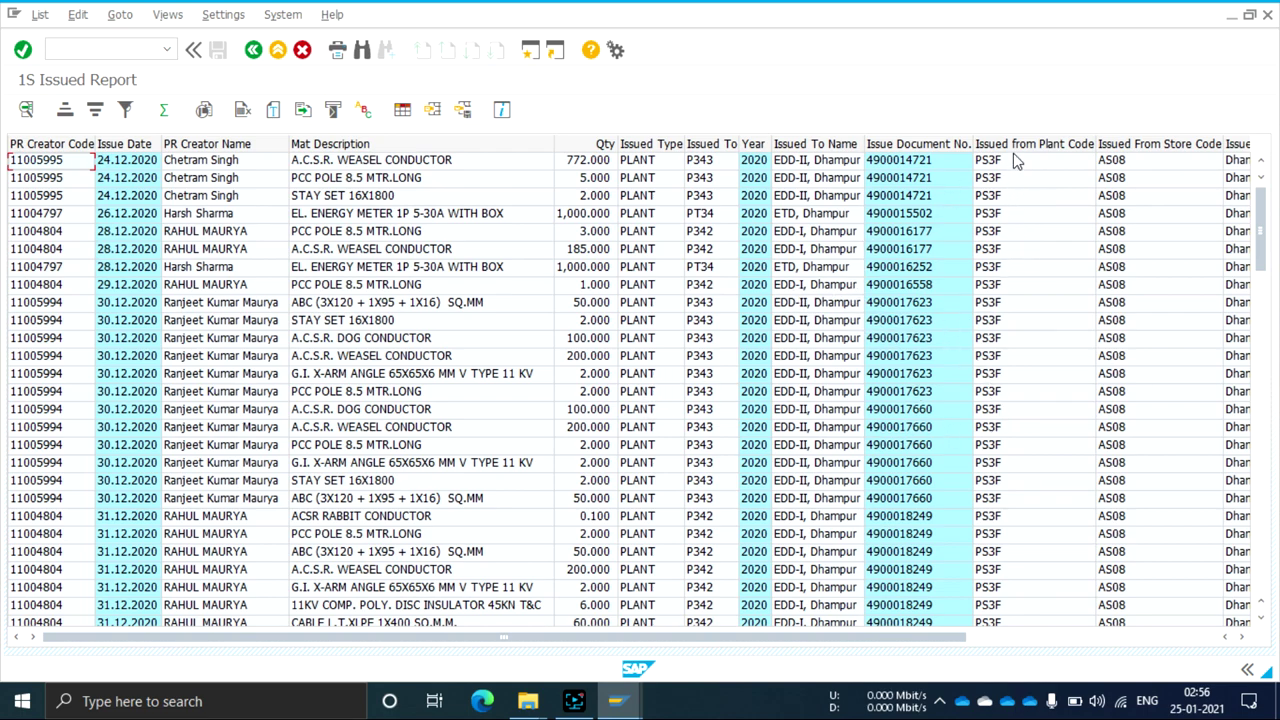
Export the issued report list as an Excel XLSX spreadsheet
right_click(1014, 183)
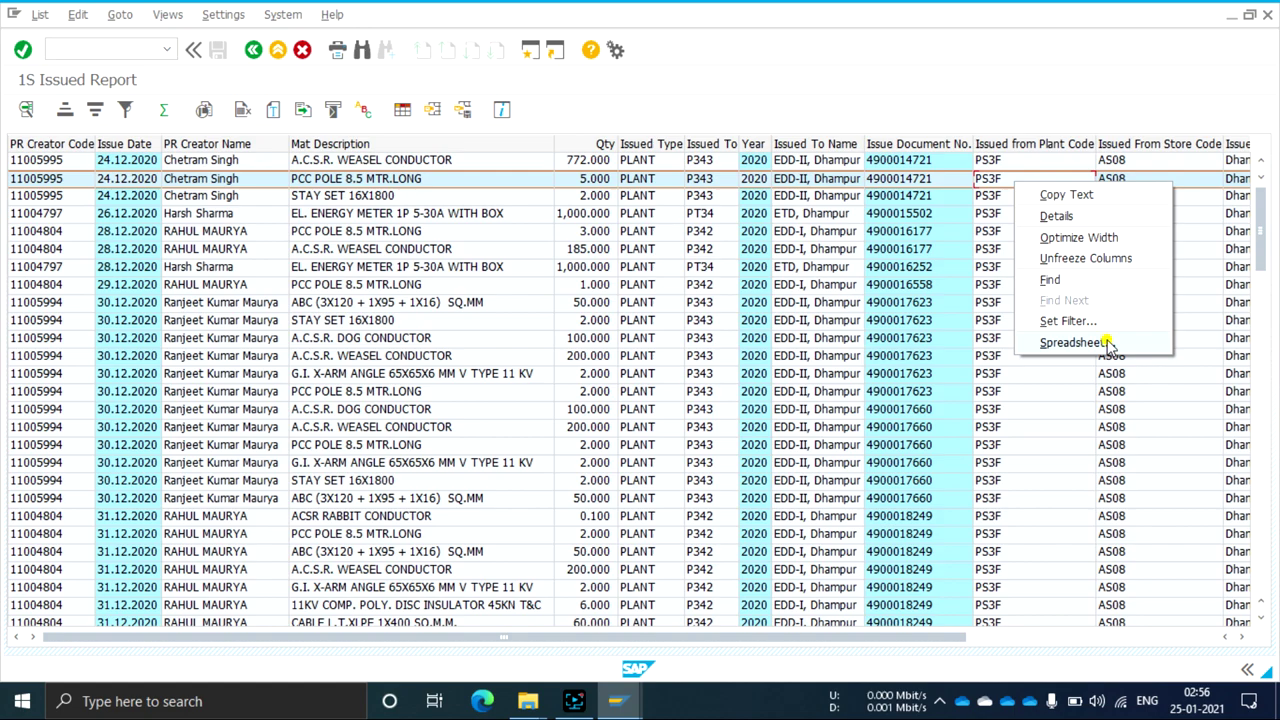
left_click(1108, 344)
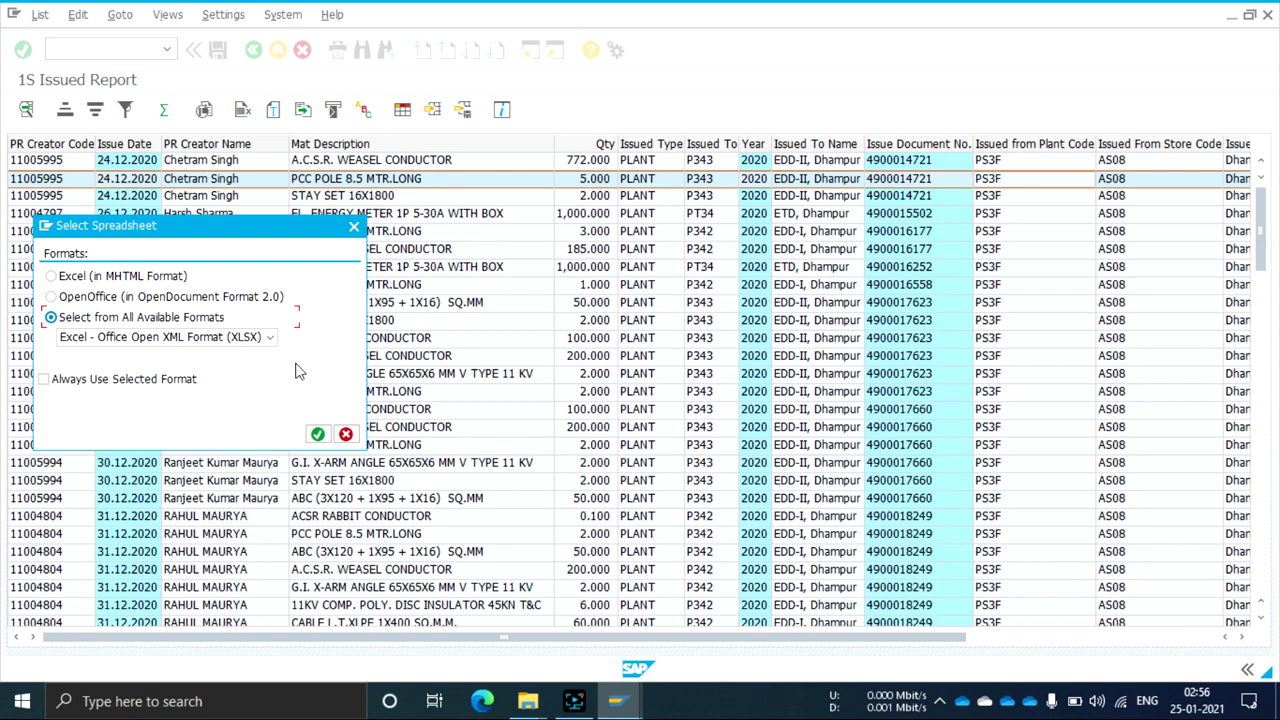
left_click(316, 434)
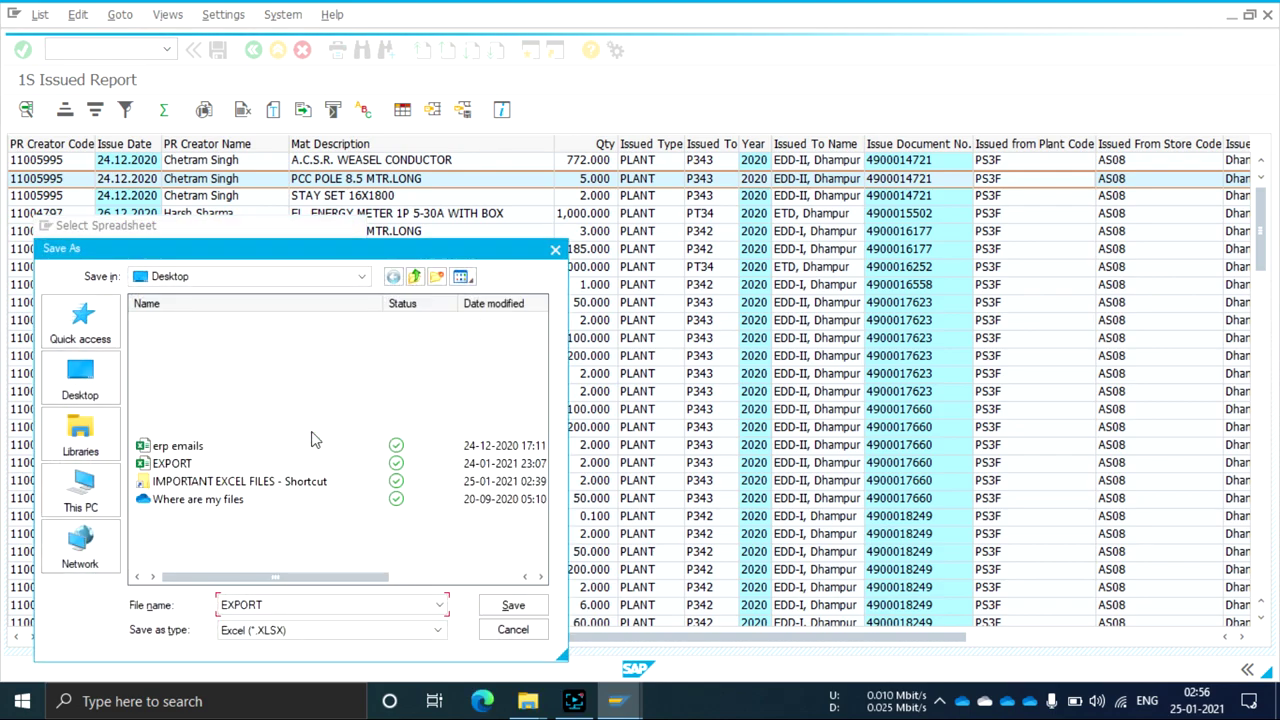
Name the export file EXPORT ISSUE JAN 21 and save it to the Desktop
double_click(321, 600)
left_click(311, 605)
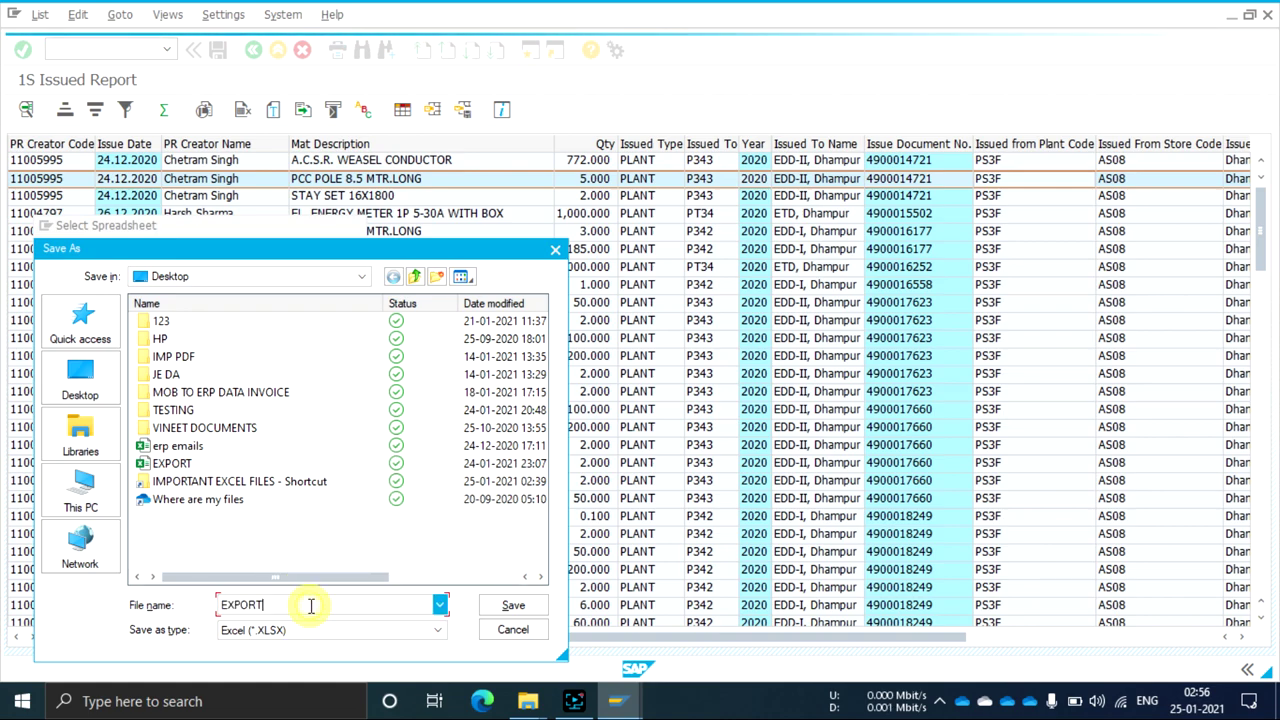
type("is")
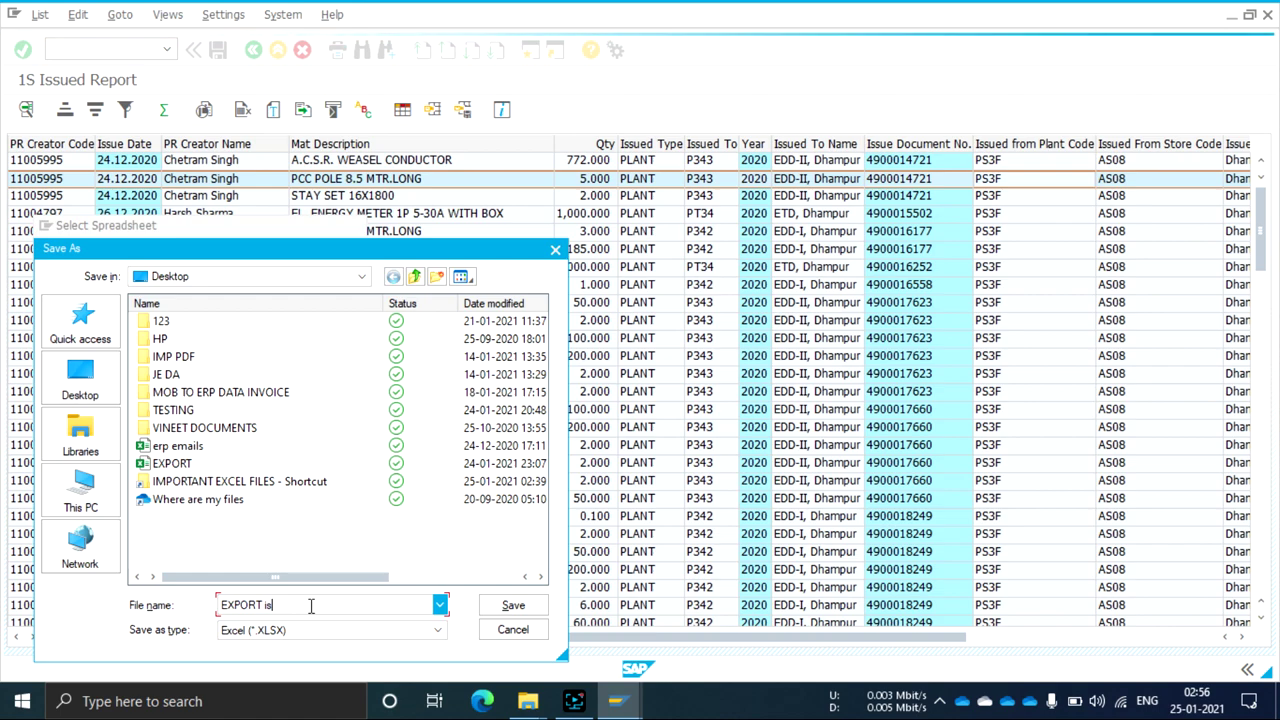
key("BackSpace")
type("ISSUE ")
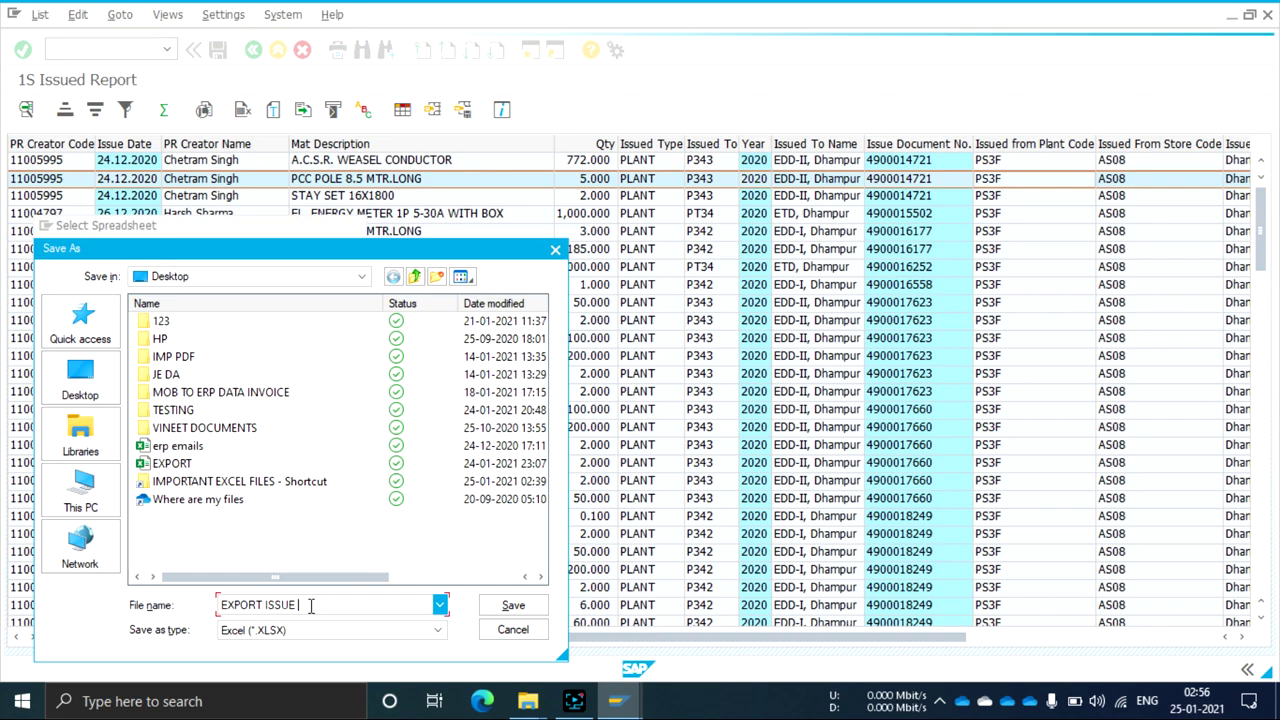
type("JAN")
type("20")
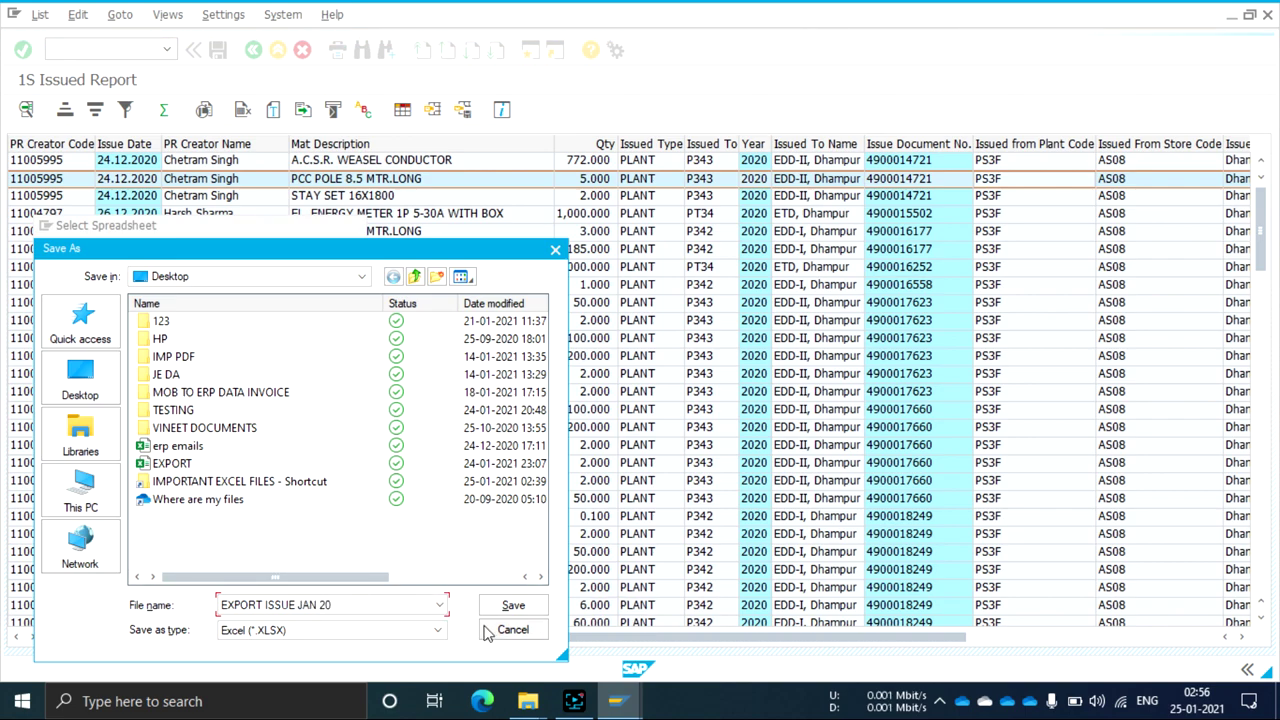
key("BackSpace")
type("1")
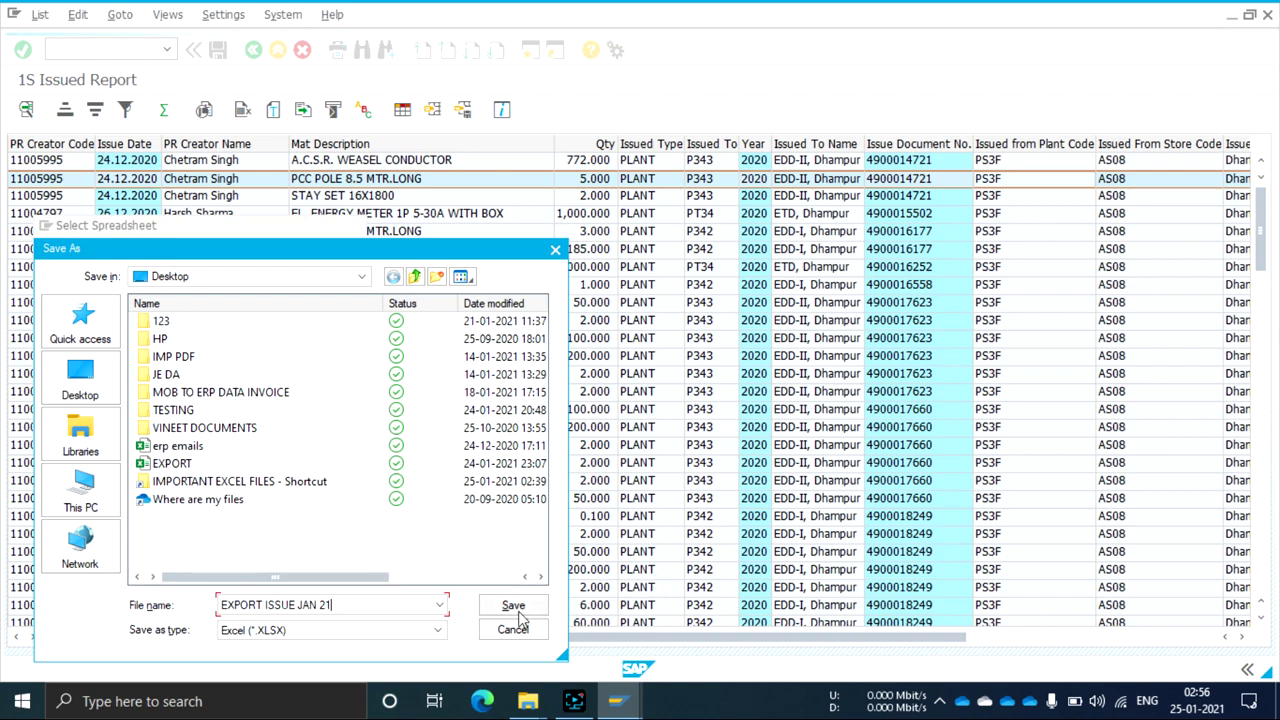
left_click(511, 607)
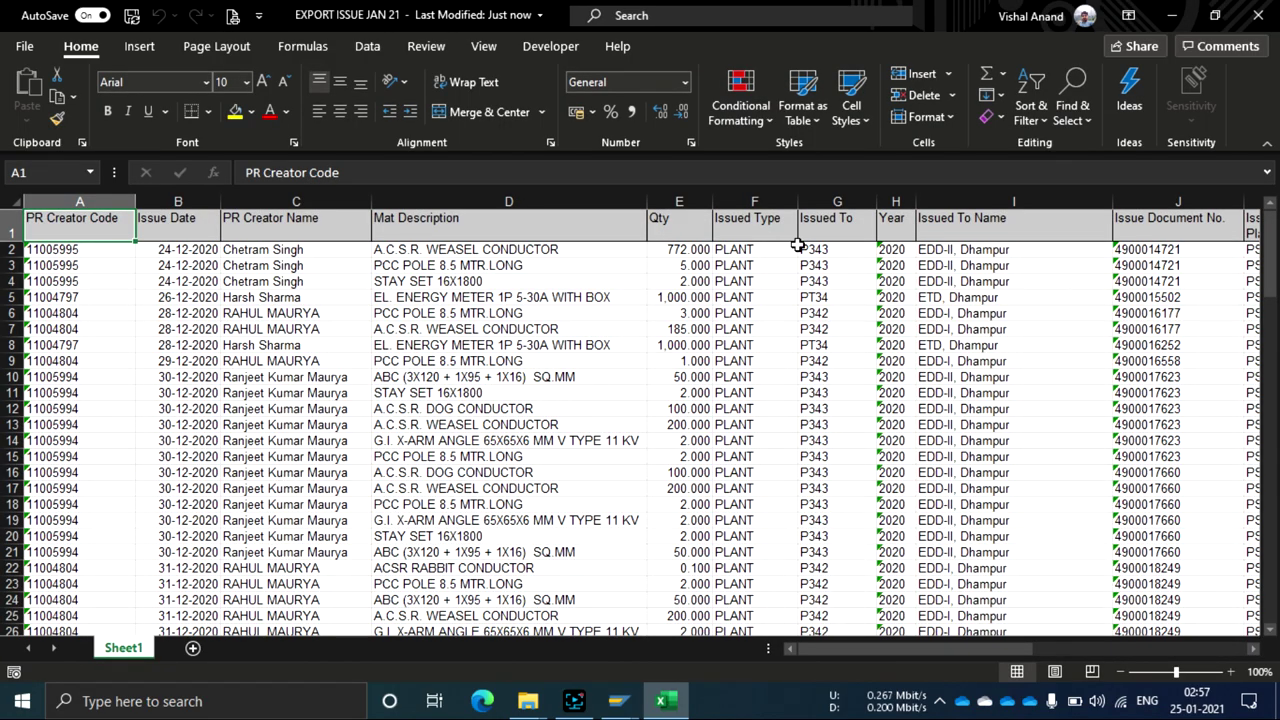
Close the EXPORT ISSUE JAN 21 workbook in Excel
left_click(1255, 18)
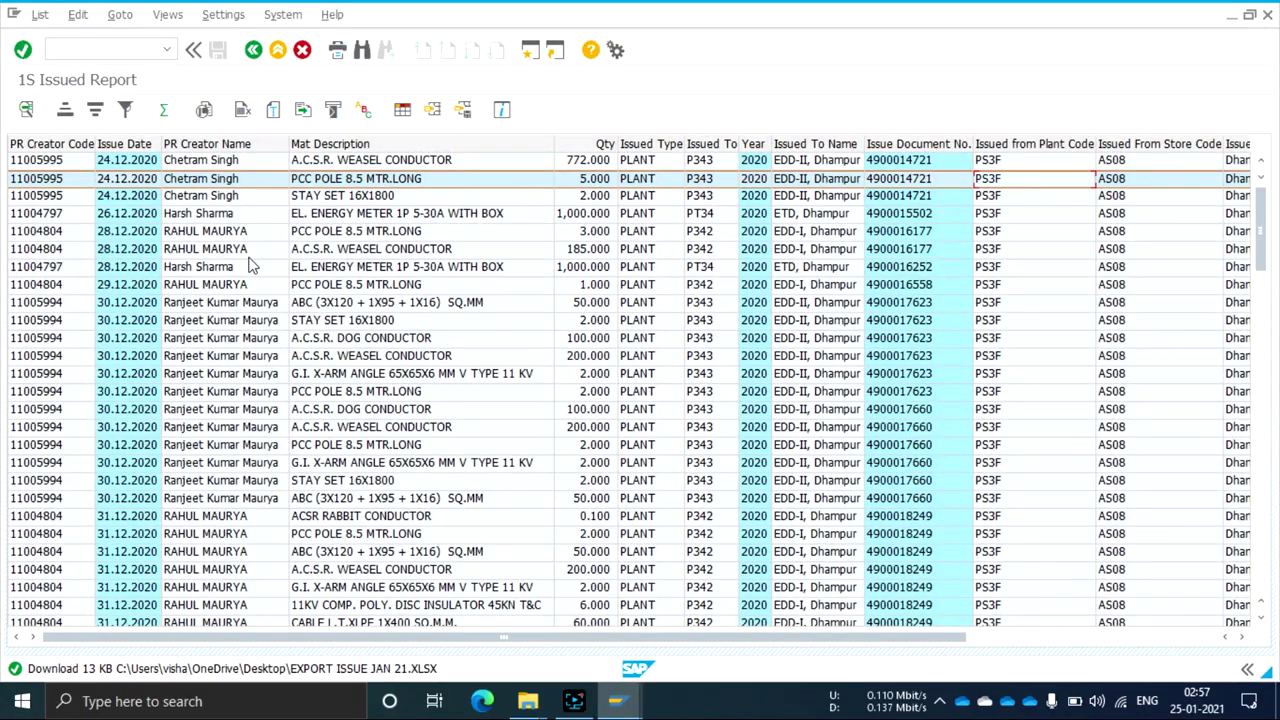
Open the 1S Received Report and enter company PVVN, plant PS3F, storage location AS08
left_click(254, 50)
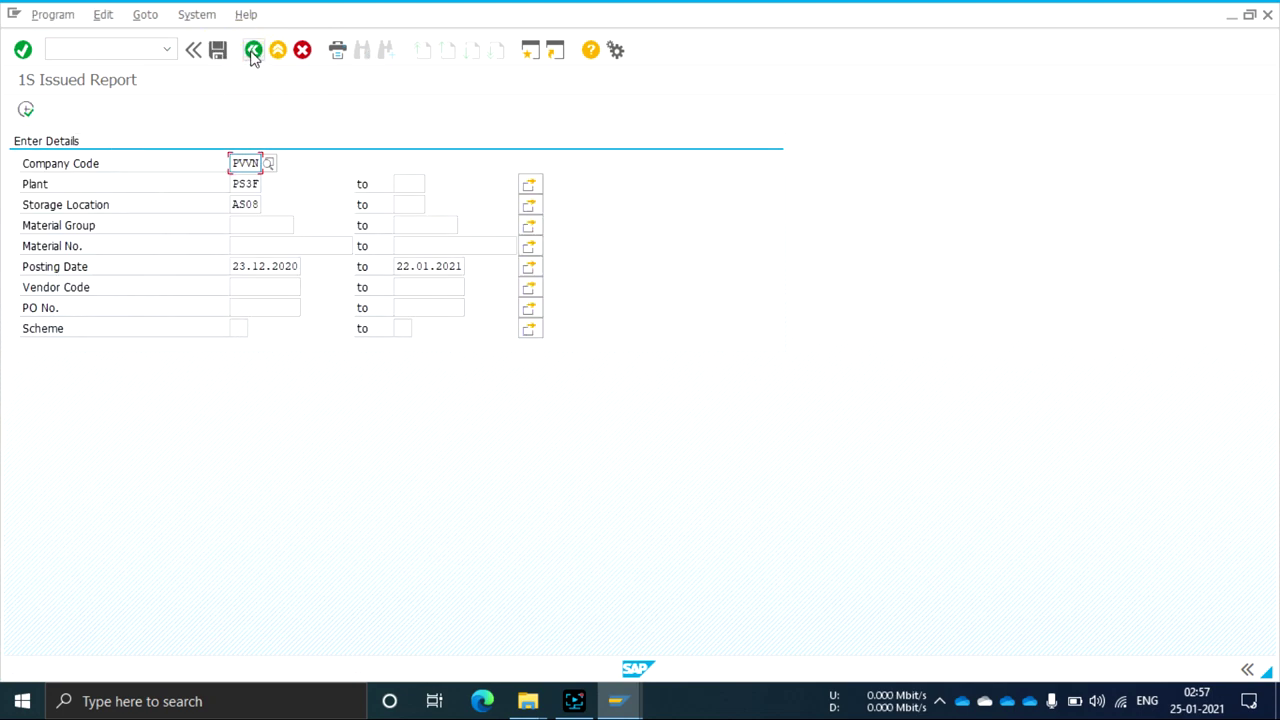
left_click(253, 52)
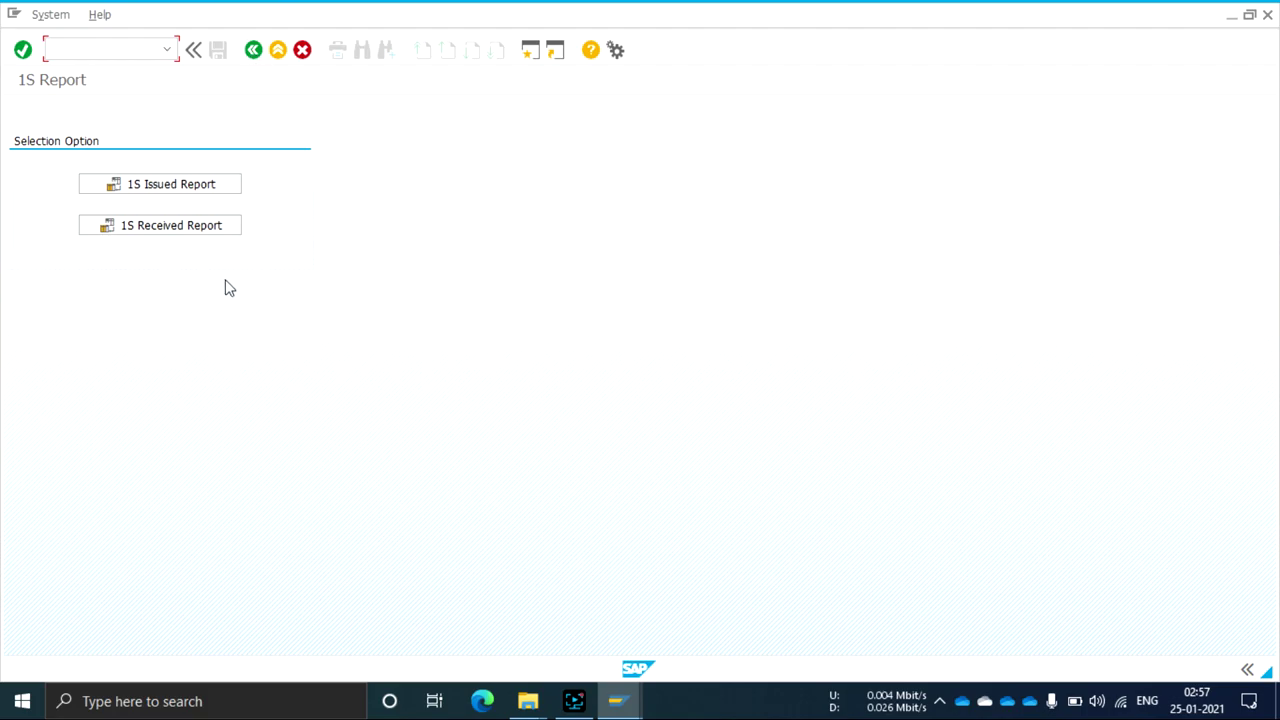
left_click(173, 229)
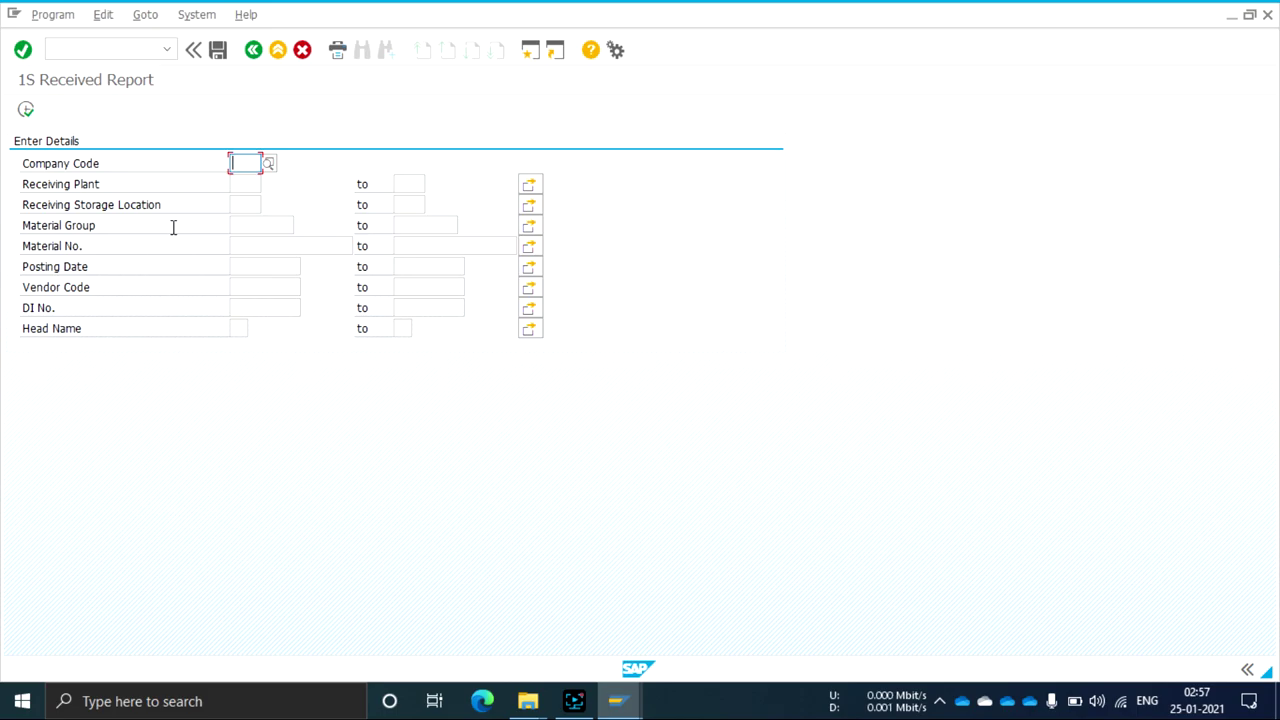
type("PVVN")
key("Tab")
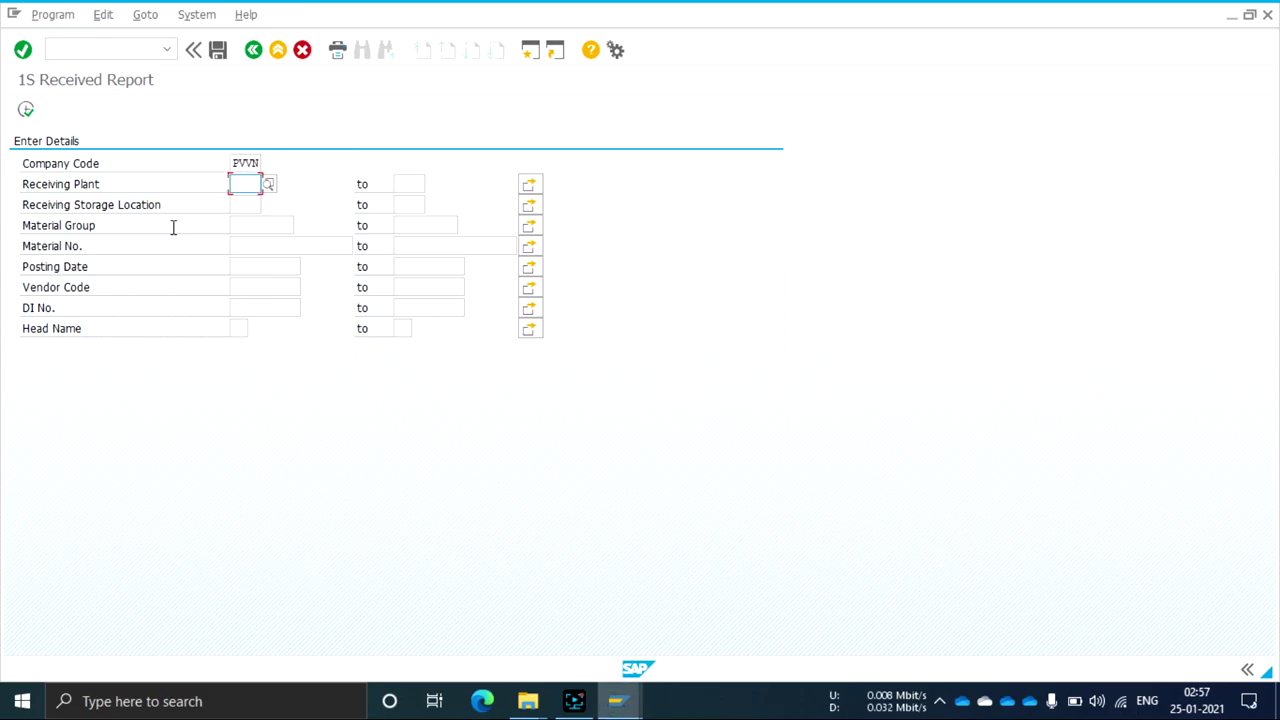
type("P")
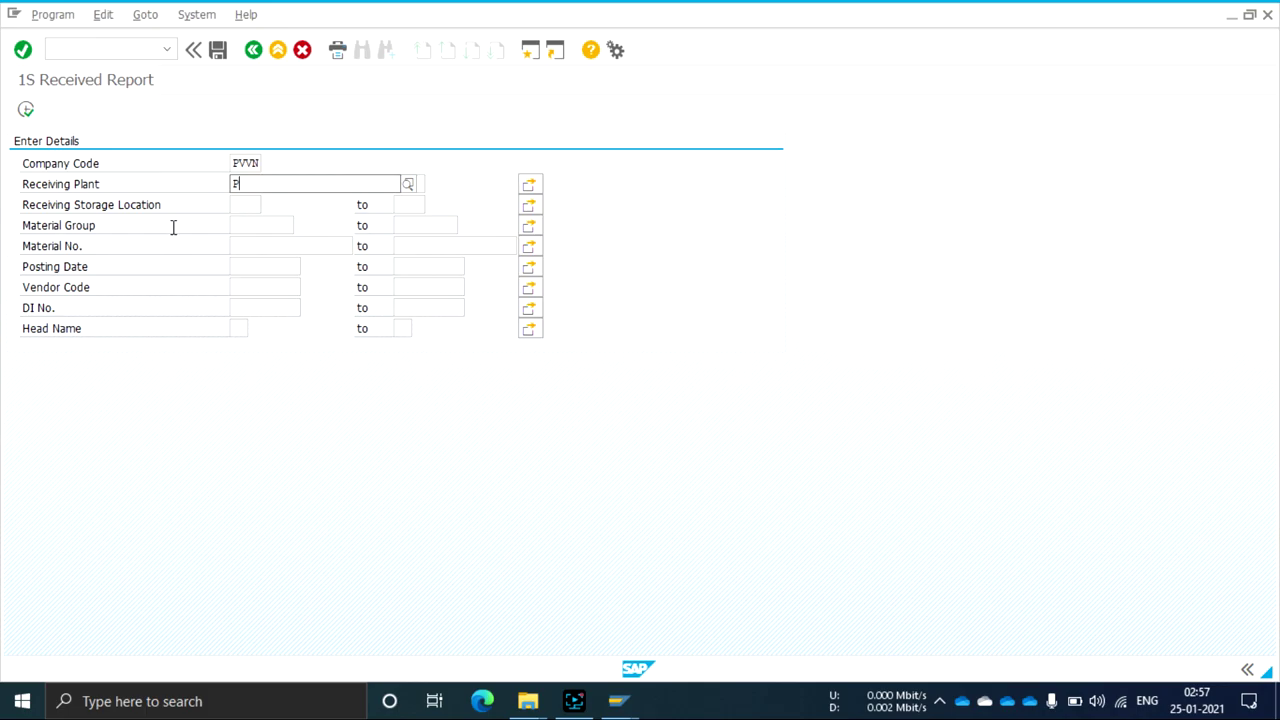
type("S")
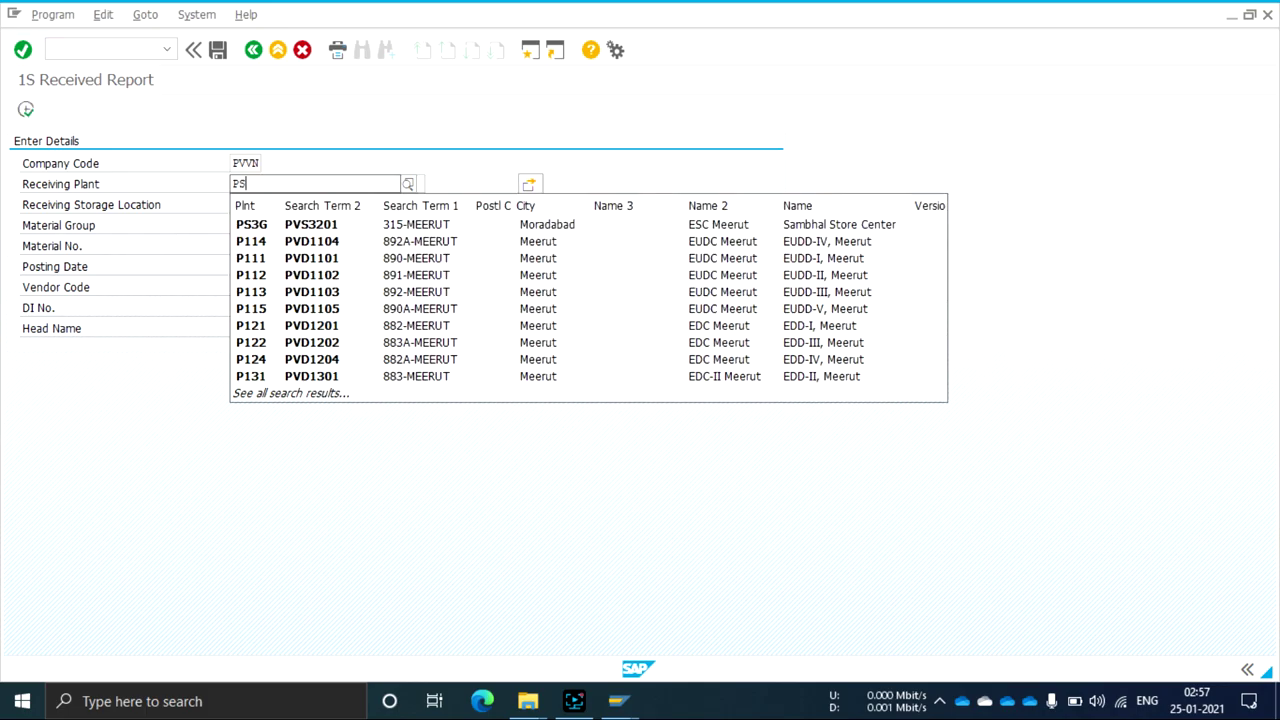
type("3F")
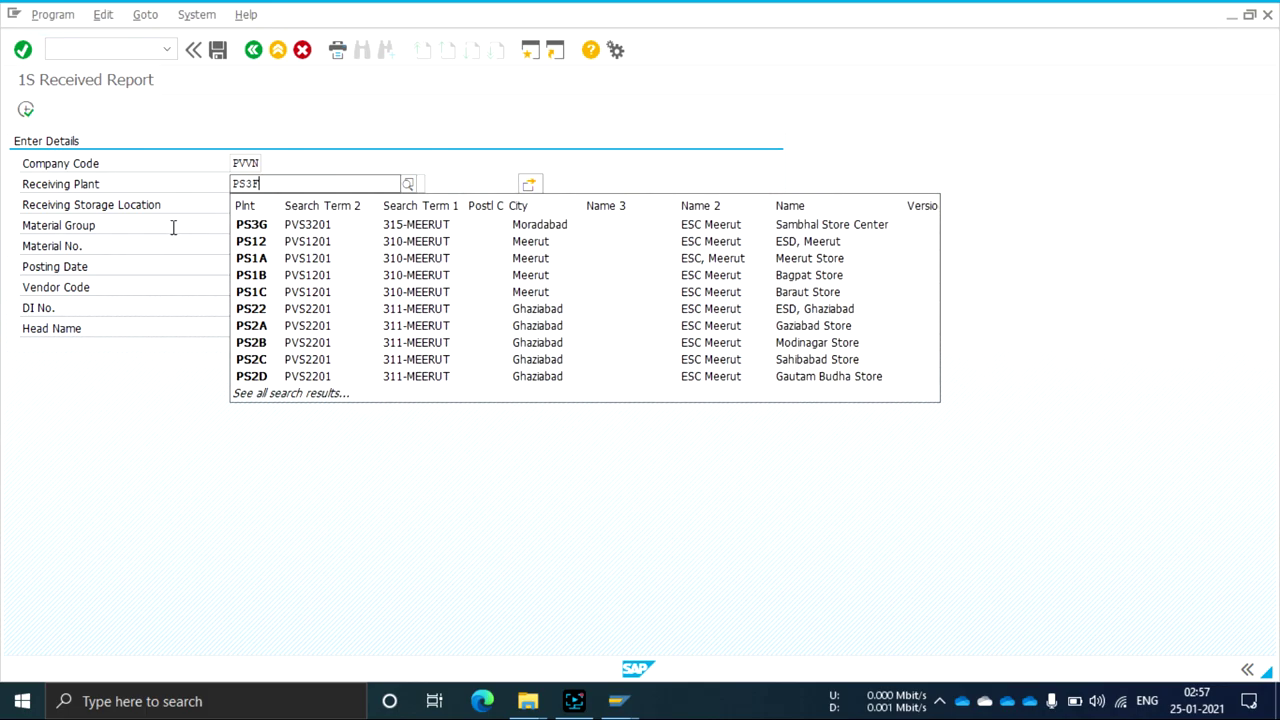
key("Tab")
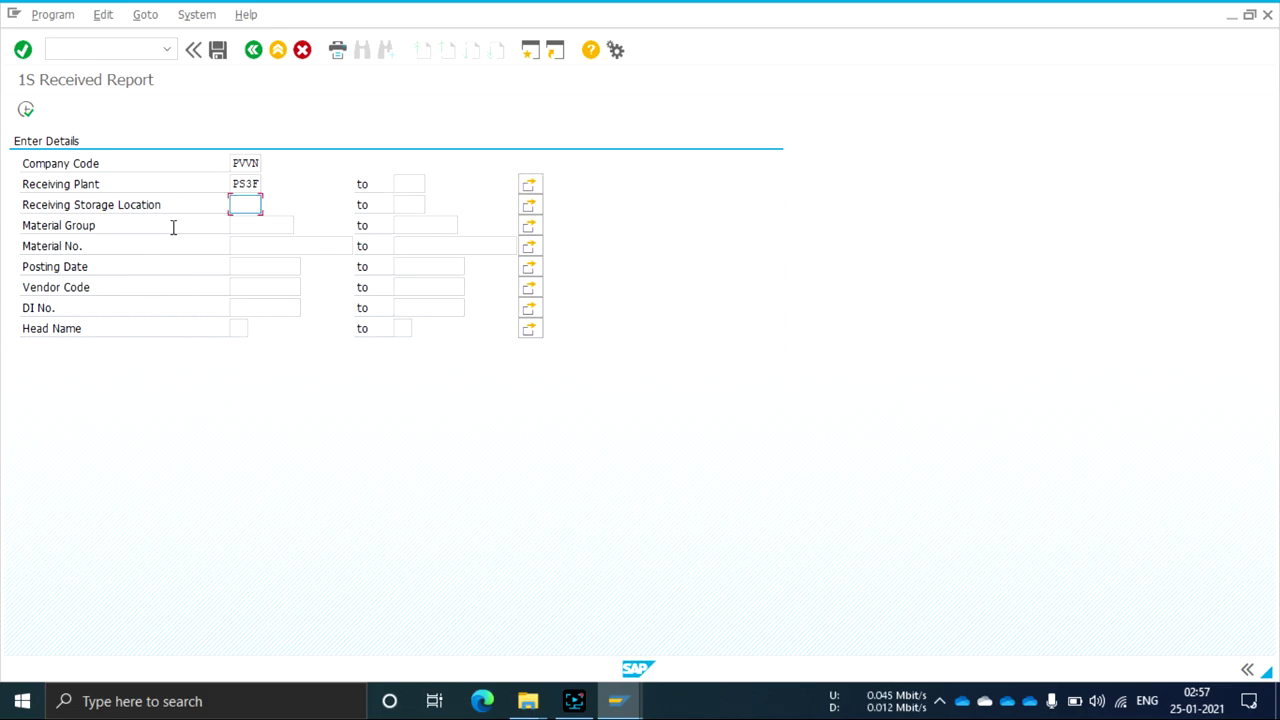
type("AS08")
key("Tab")
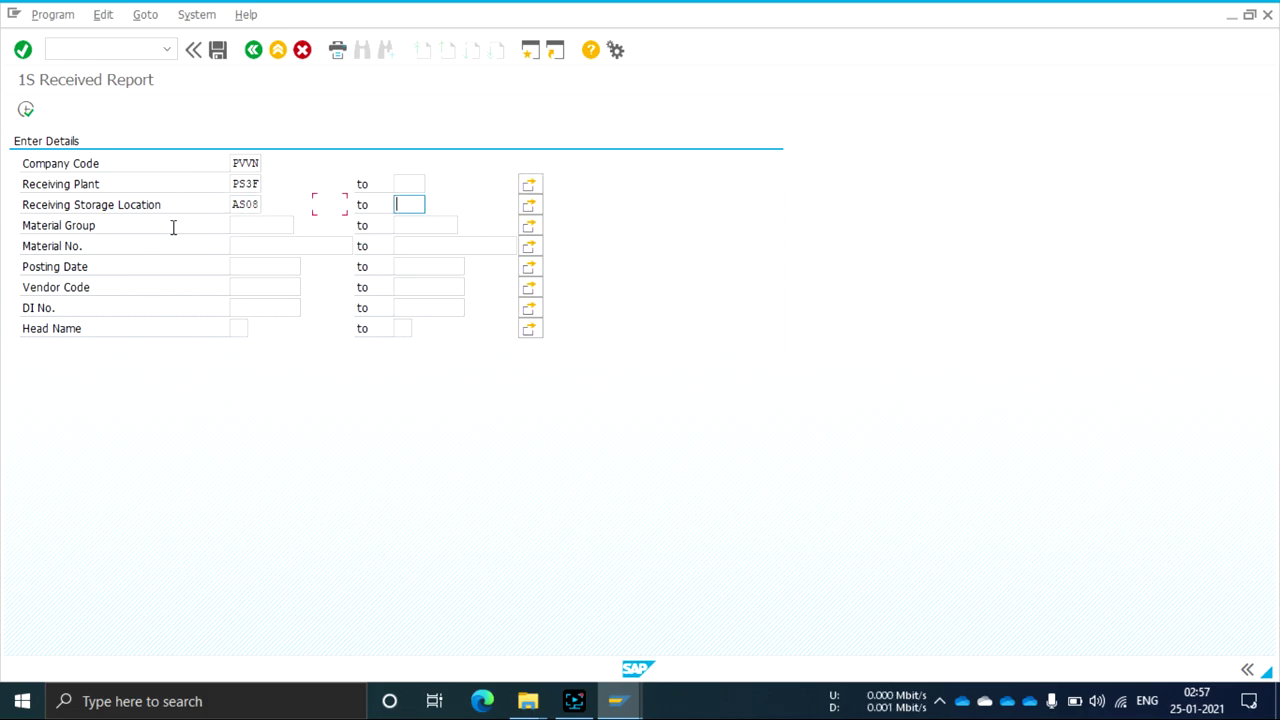
Set posting dates 23.12.2020 to 22.01.2021 and run the received report
key("Tab")
key("Down")
key("Down")
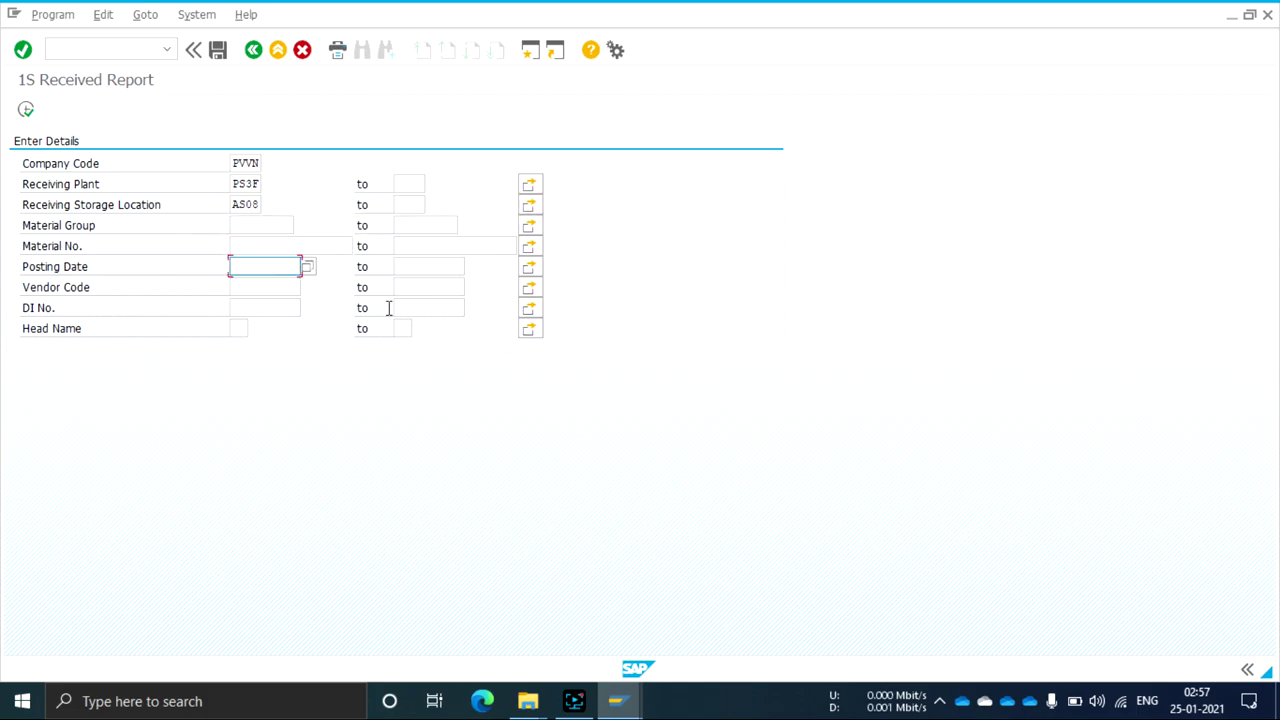
left_click(307, 268)
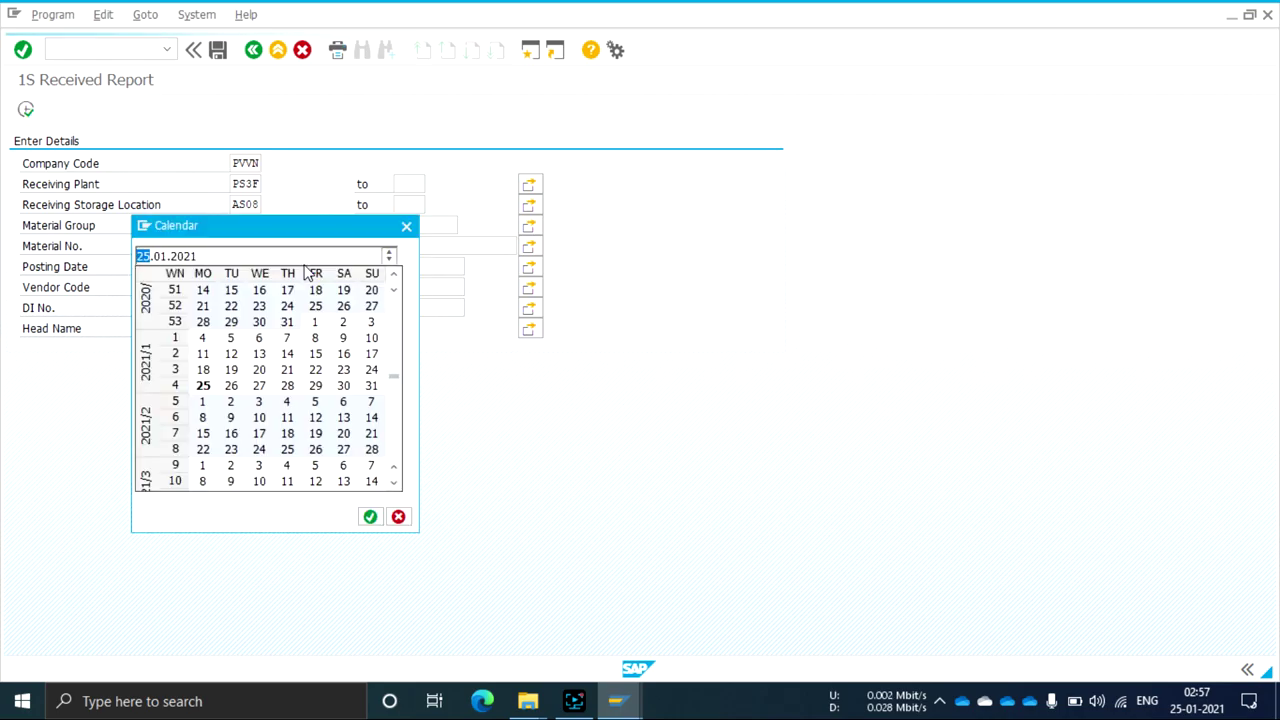
double_click(259, 308)
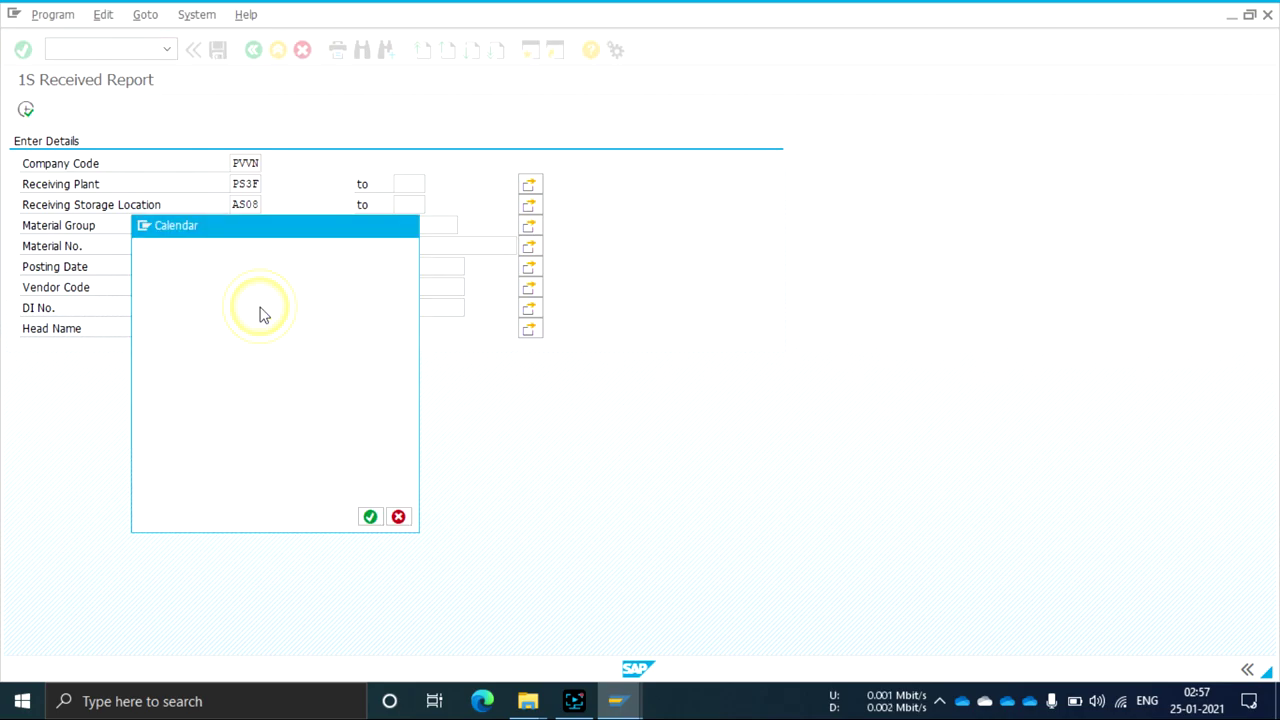
left_click(415, 267)
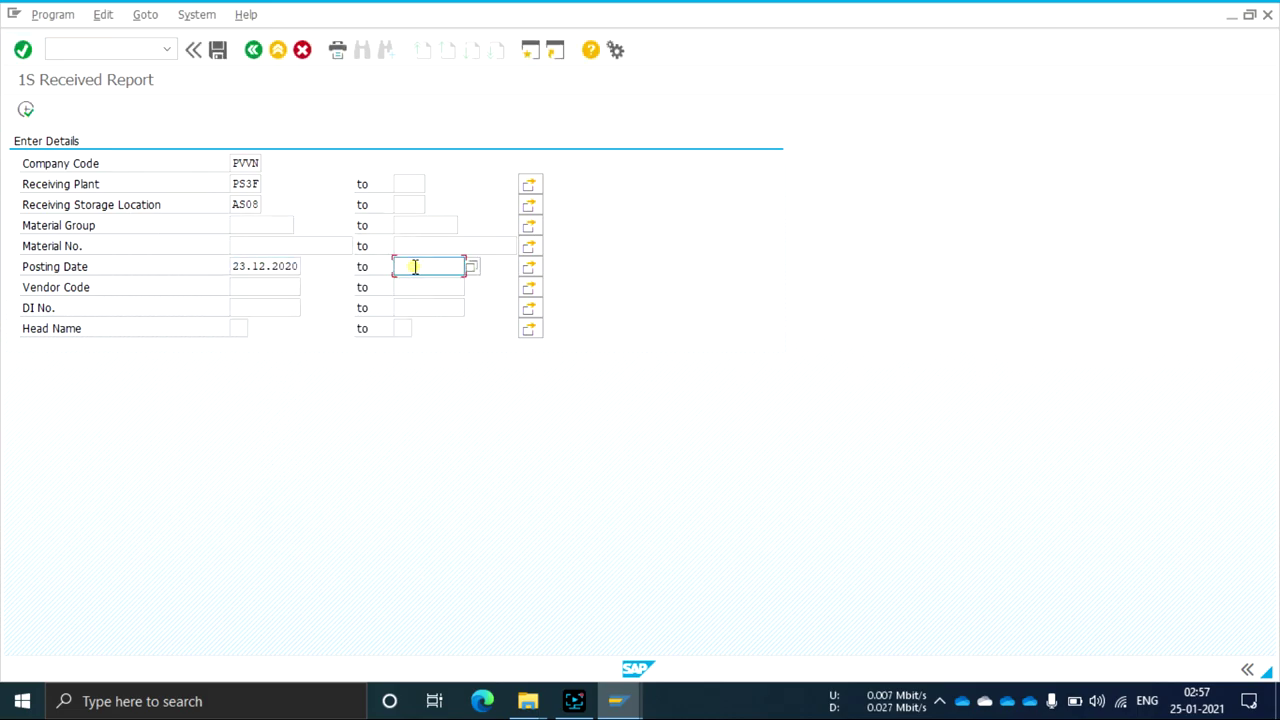
left_click(474, 267)
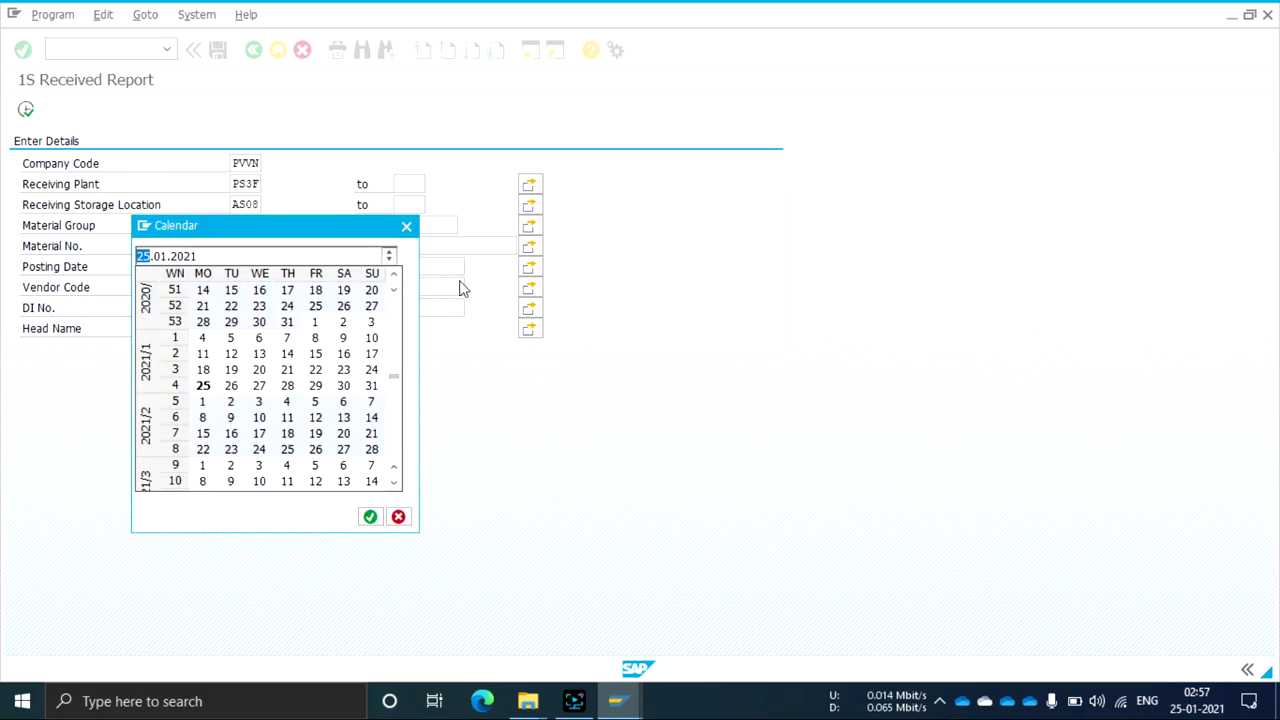
double_click(315, 370)
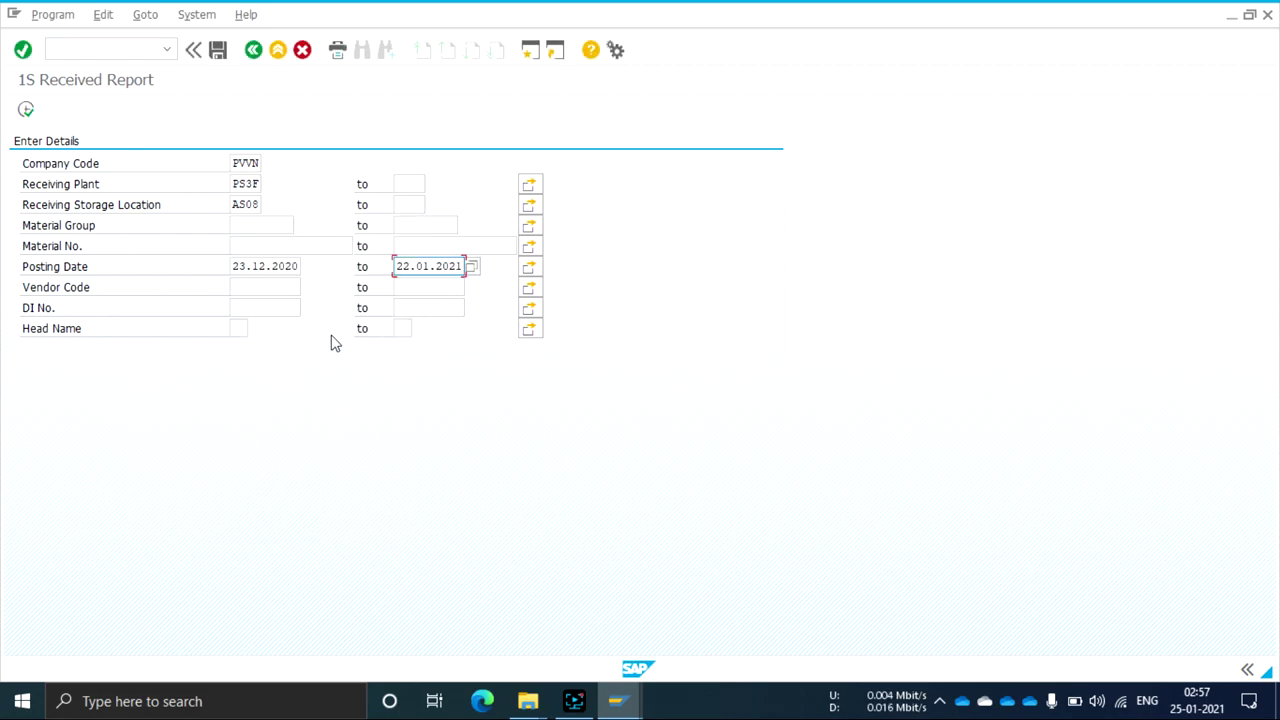
left_click(26, 110)
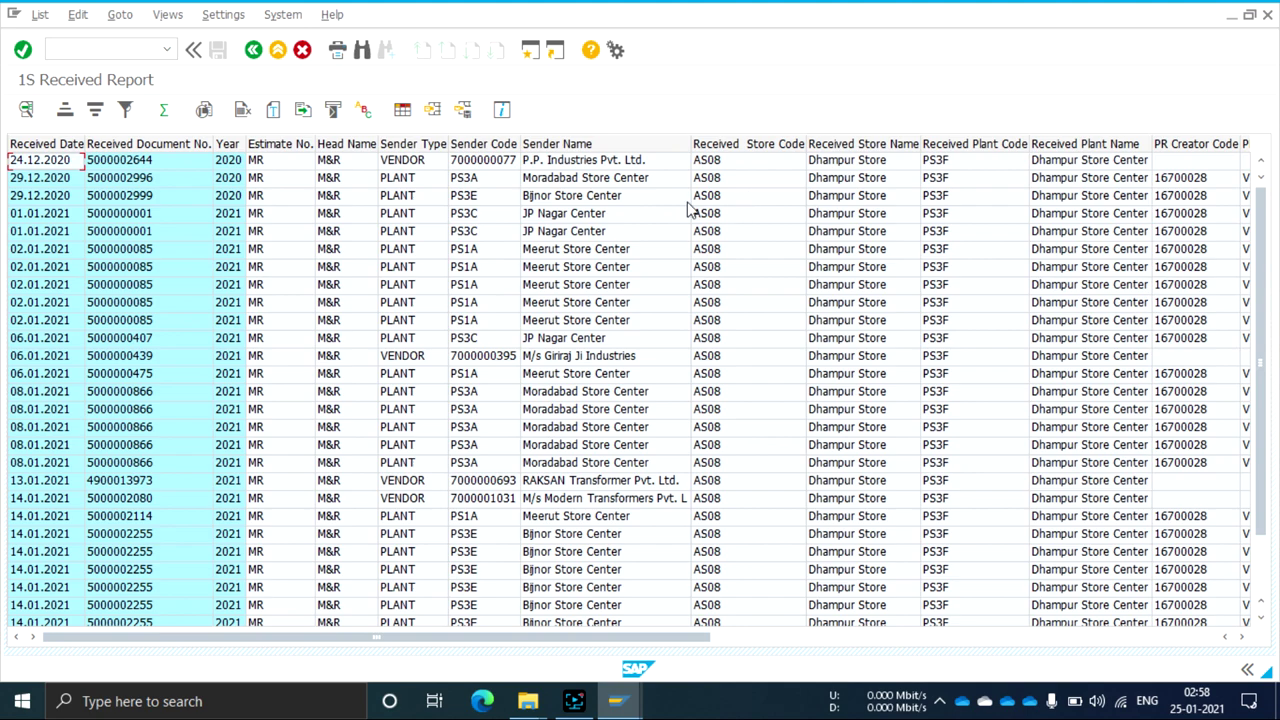
Export the received report list as an Excel XLSX spreadsheet
right_click(629, 186)
right_click(573, 188)
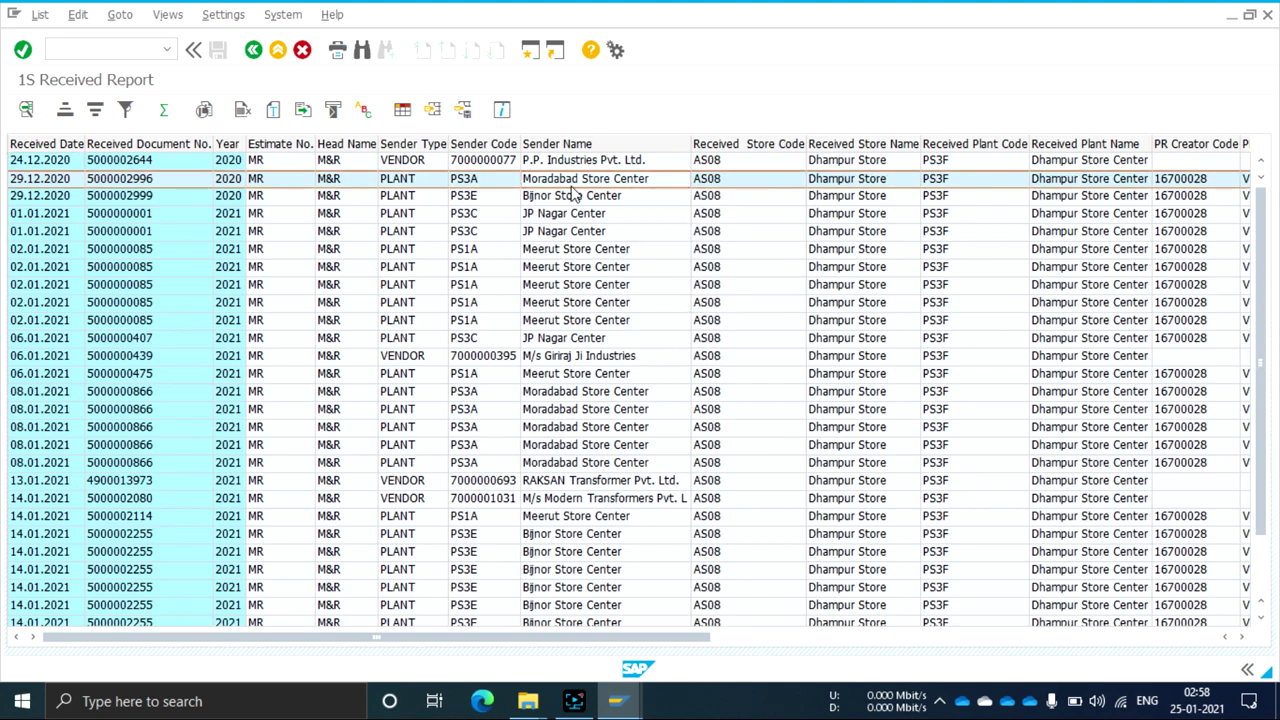
left_click(507, 304)
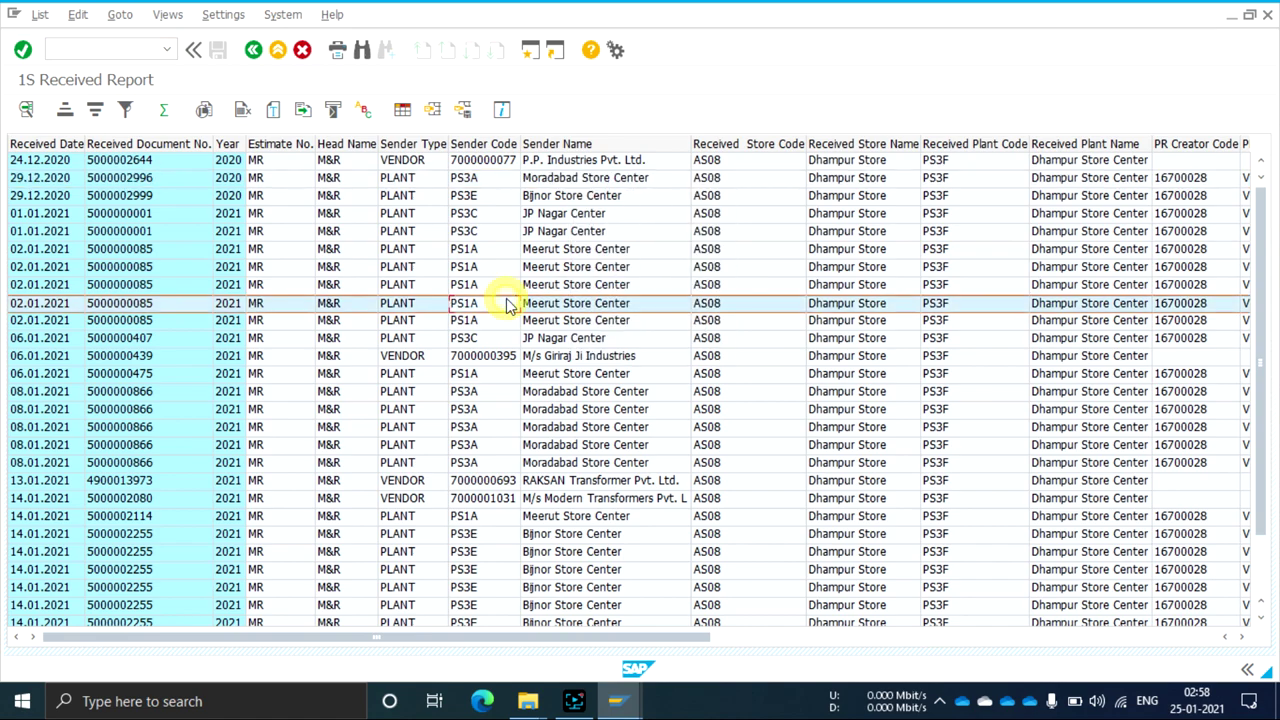
right_click(507, 303)
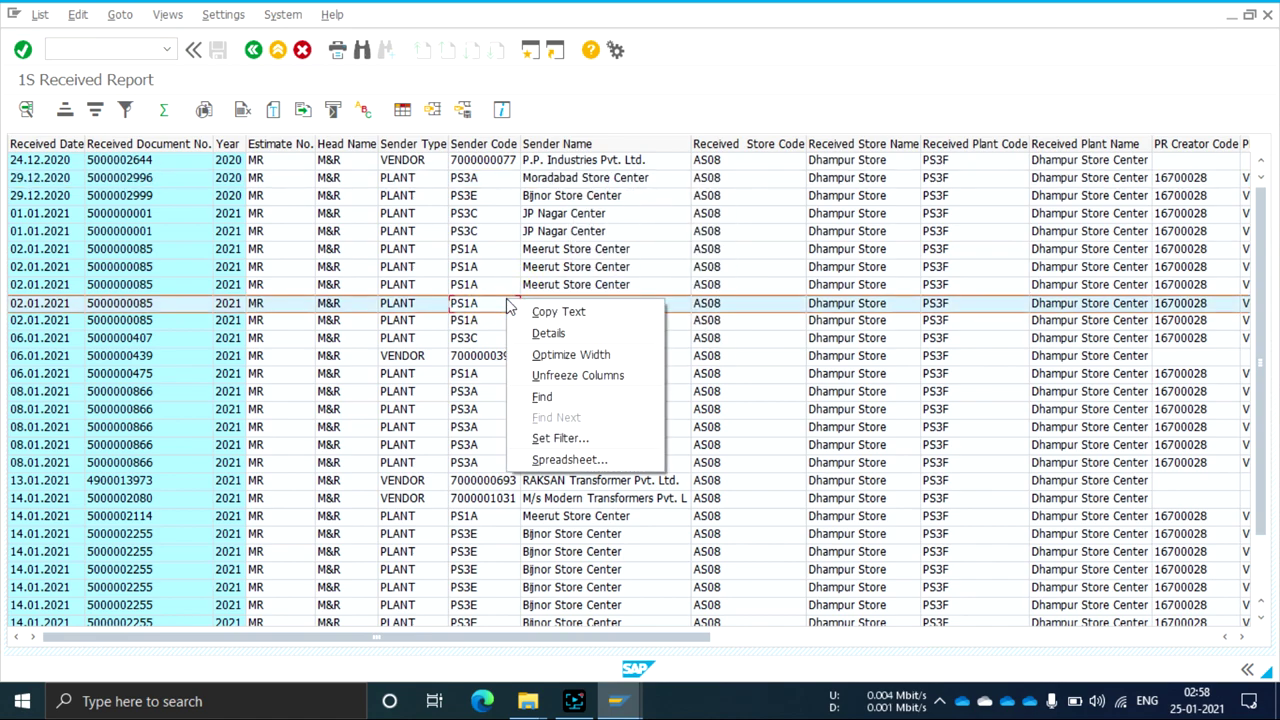
left_click(605, 461)
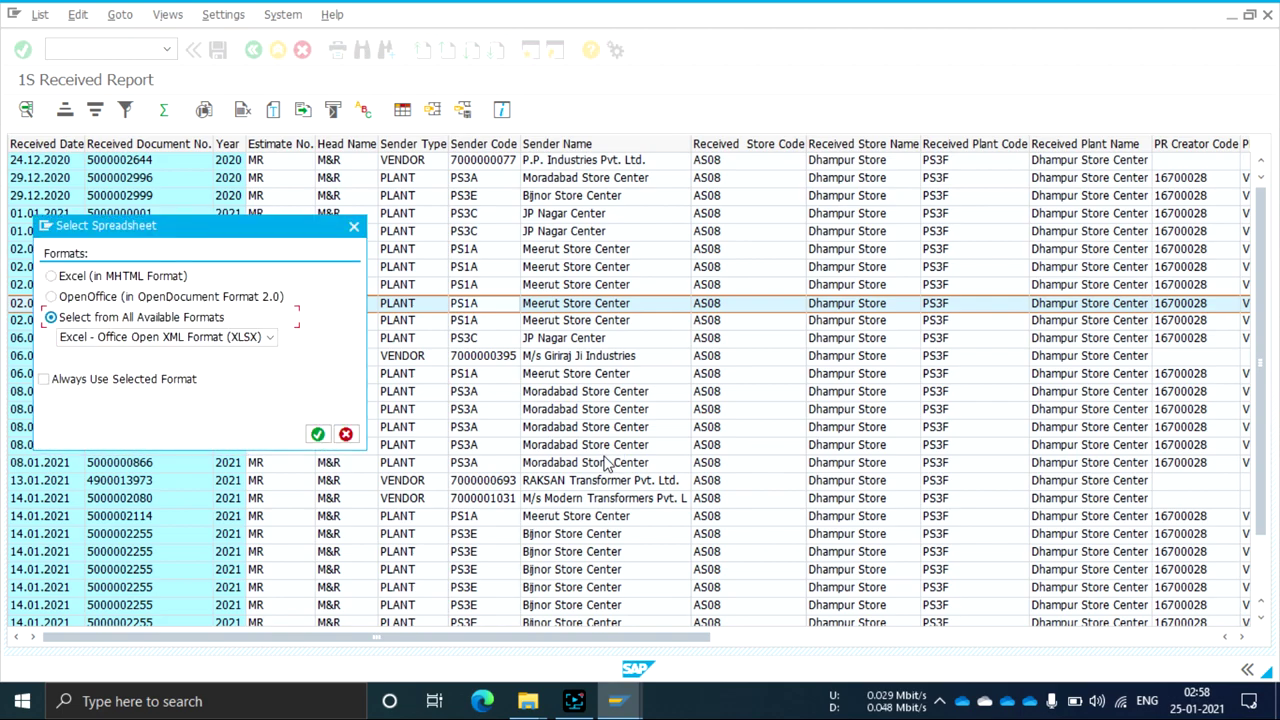
left_click(317, 435)
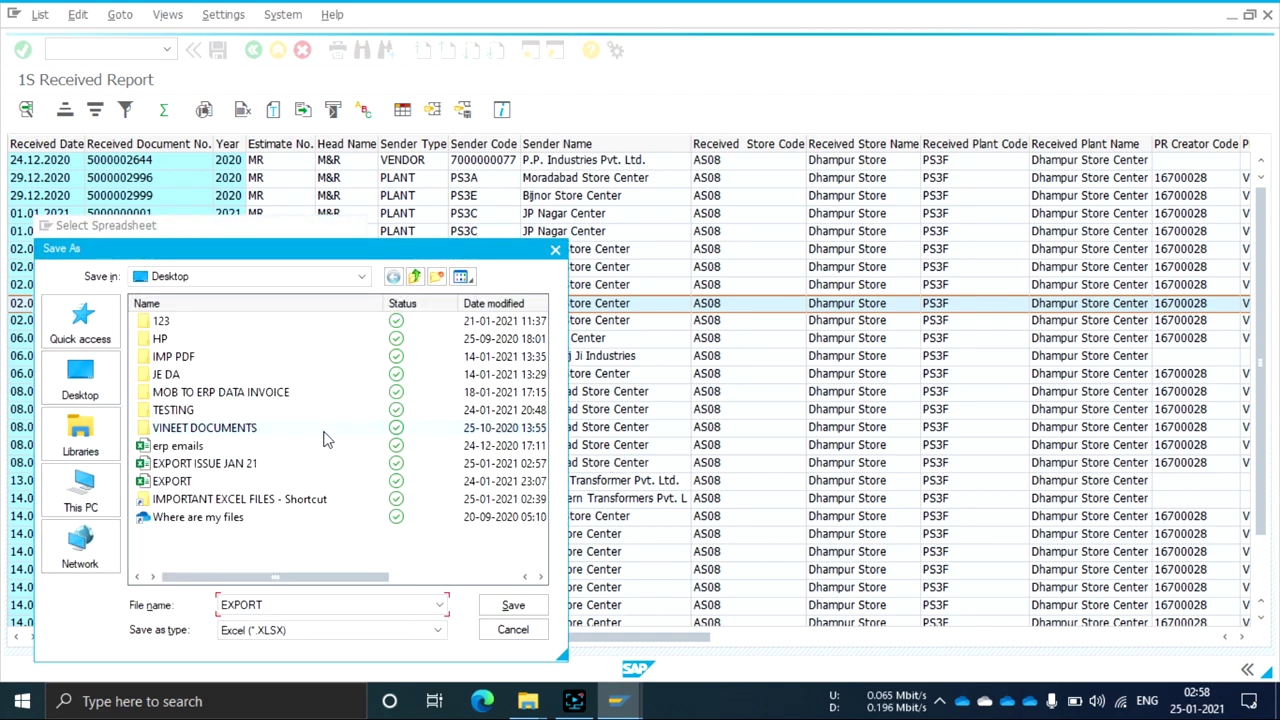
Name the export file EXPORT RECEIVE JAN 21 and save it to the Desktop
double_click(301, 604)
left_click(301, 604)
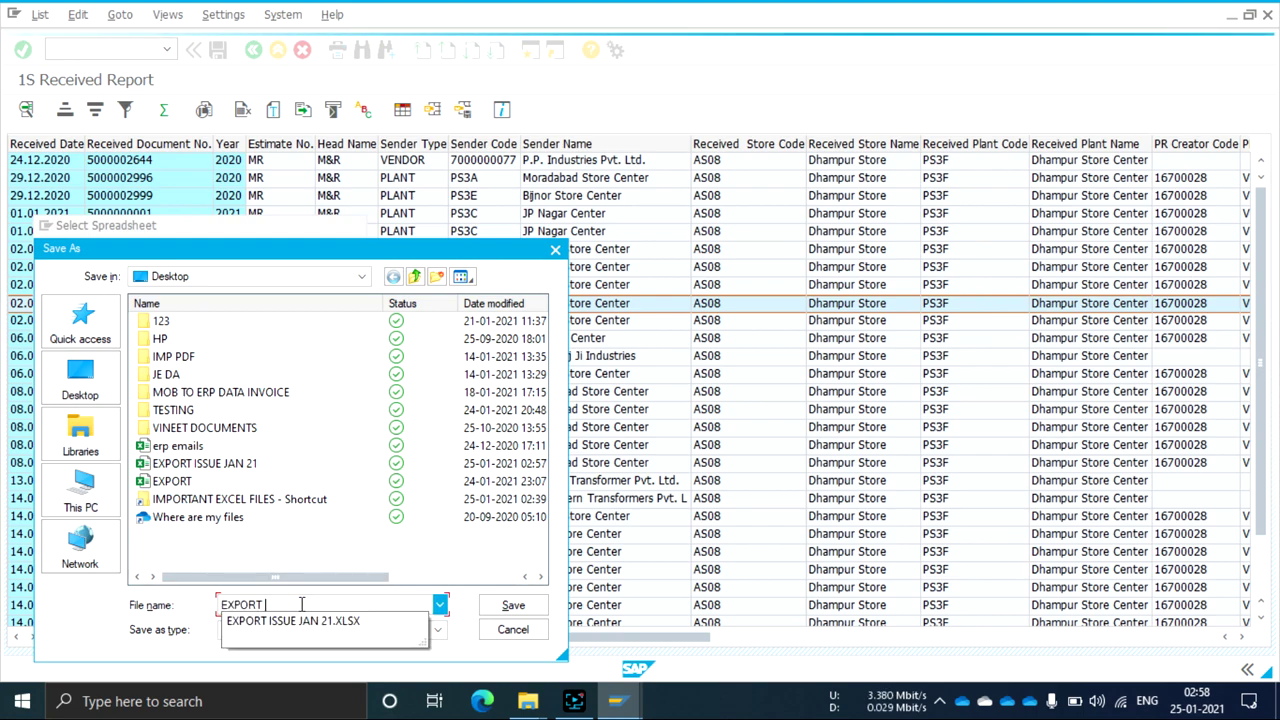
type("R")
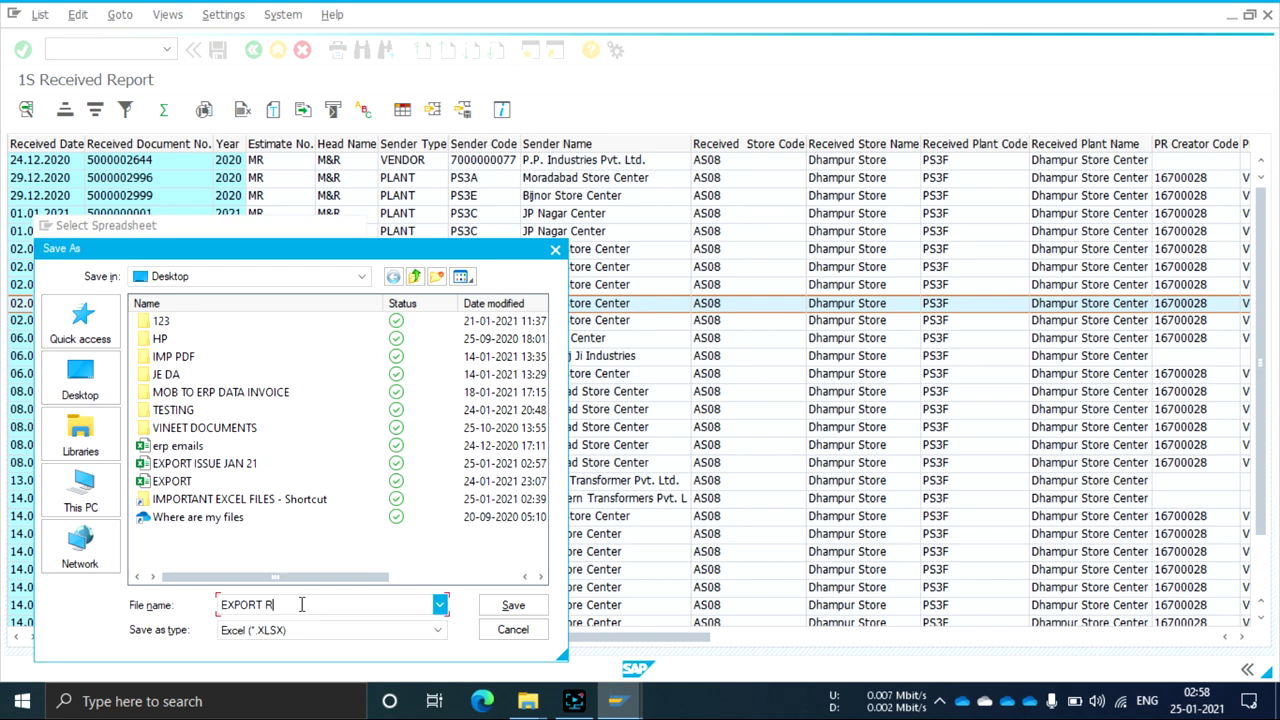
type("ECEIVE JAN 21")
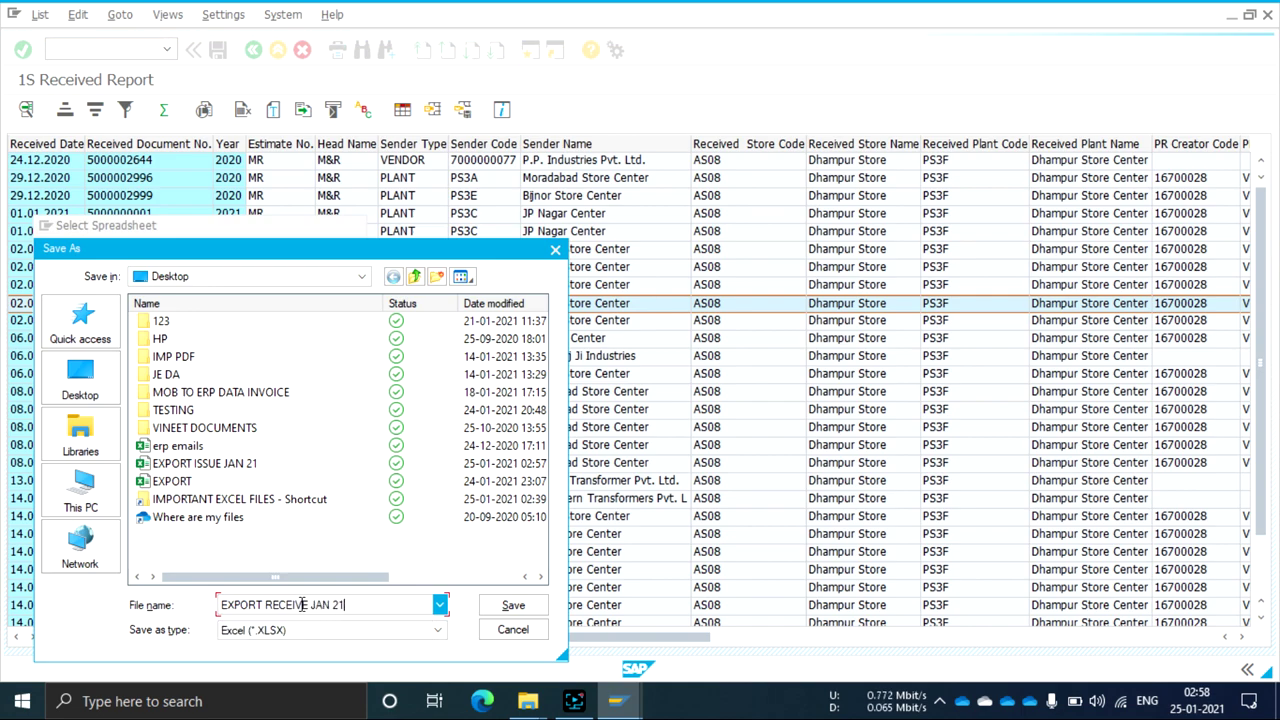
left_click(512, 605)
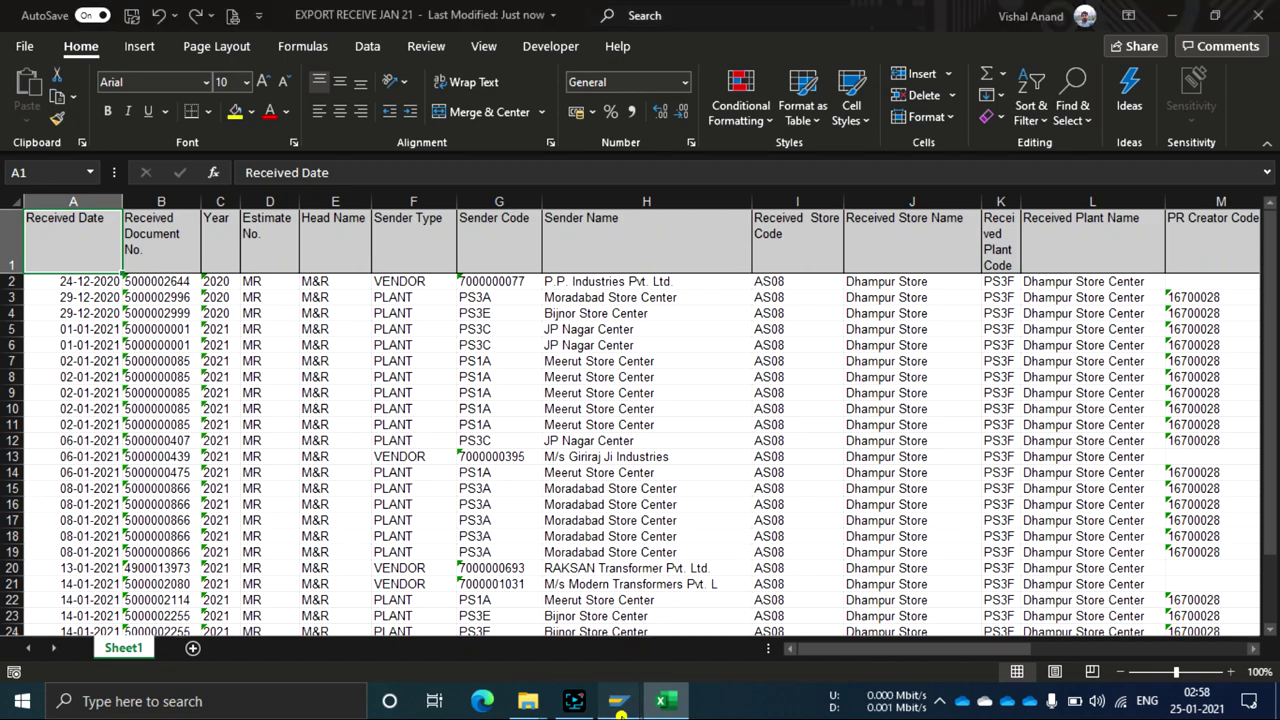
Log off from the SAP session
mouse_move(620, 712)
left_click(650, 648)
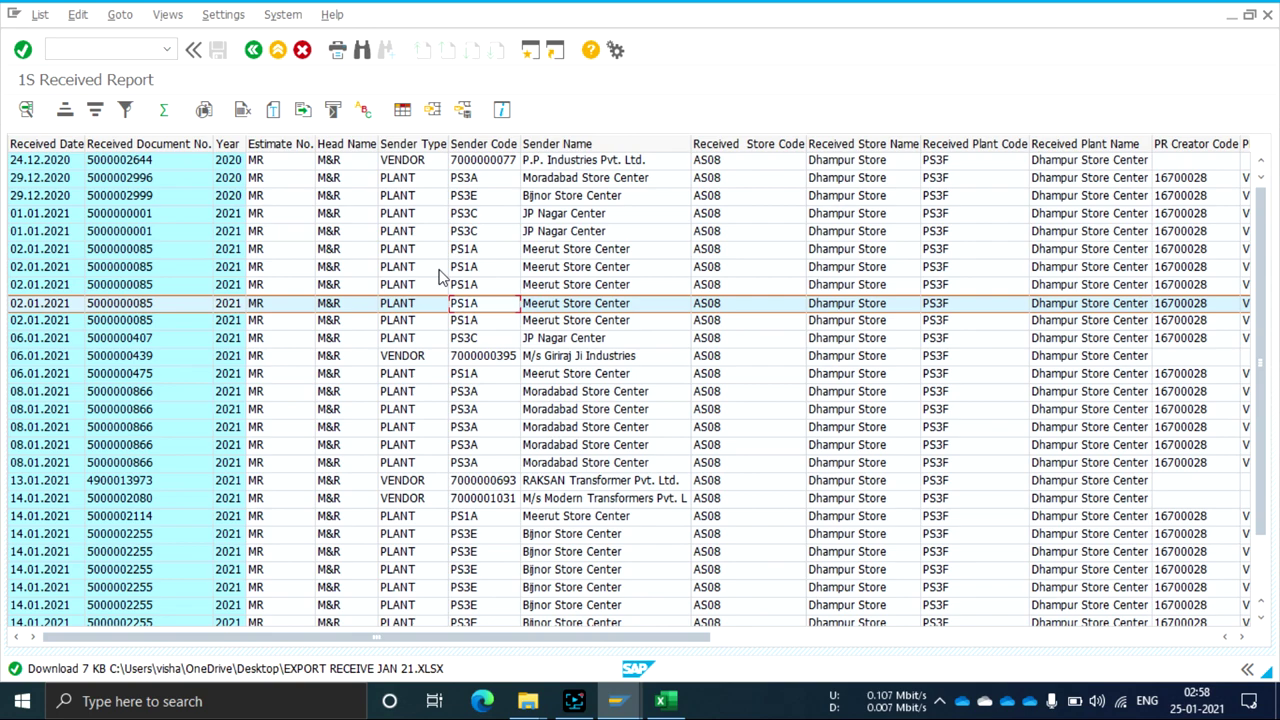
left_click(283, 14)
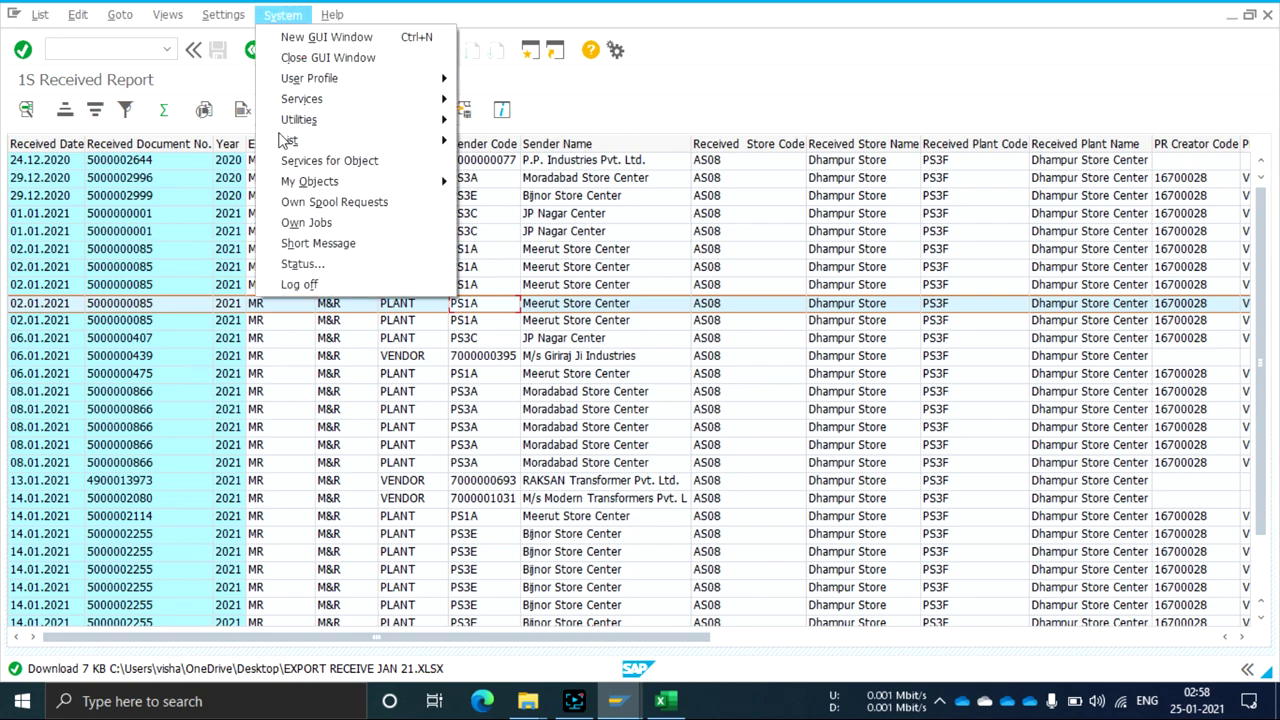
left_click(297, 285)
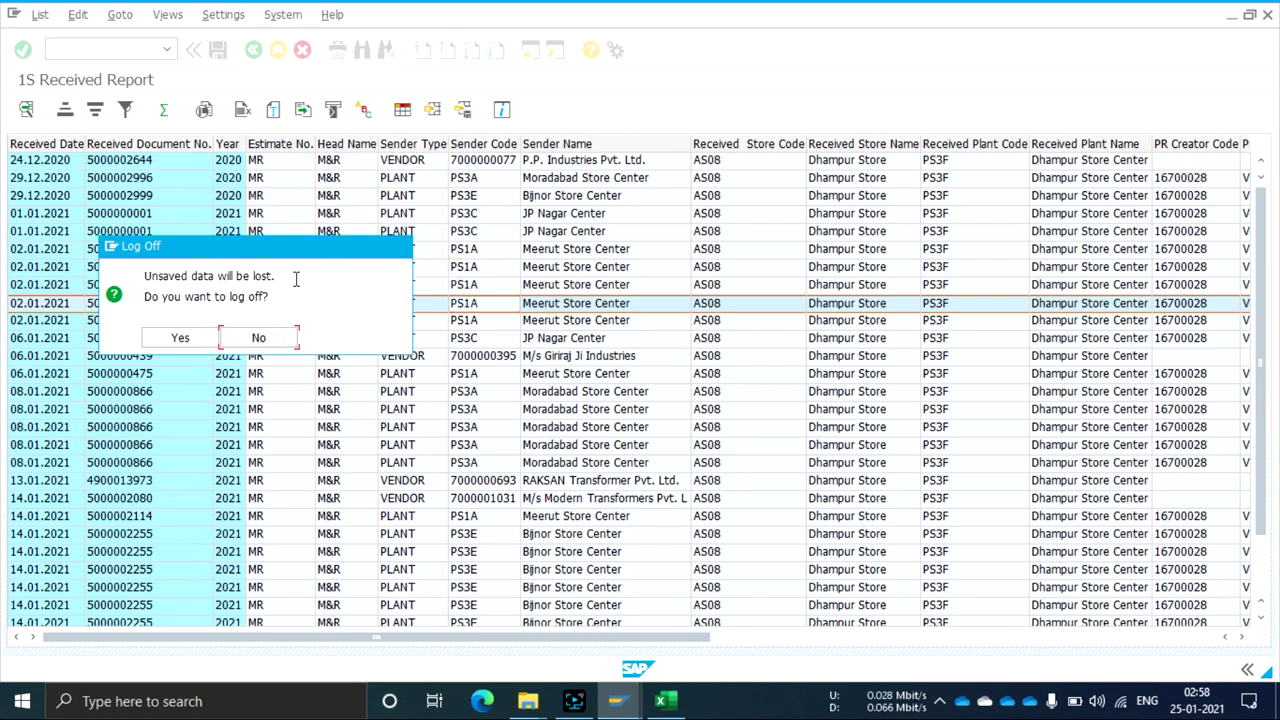
left_click(180, 337)
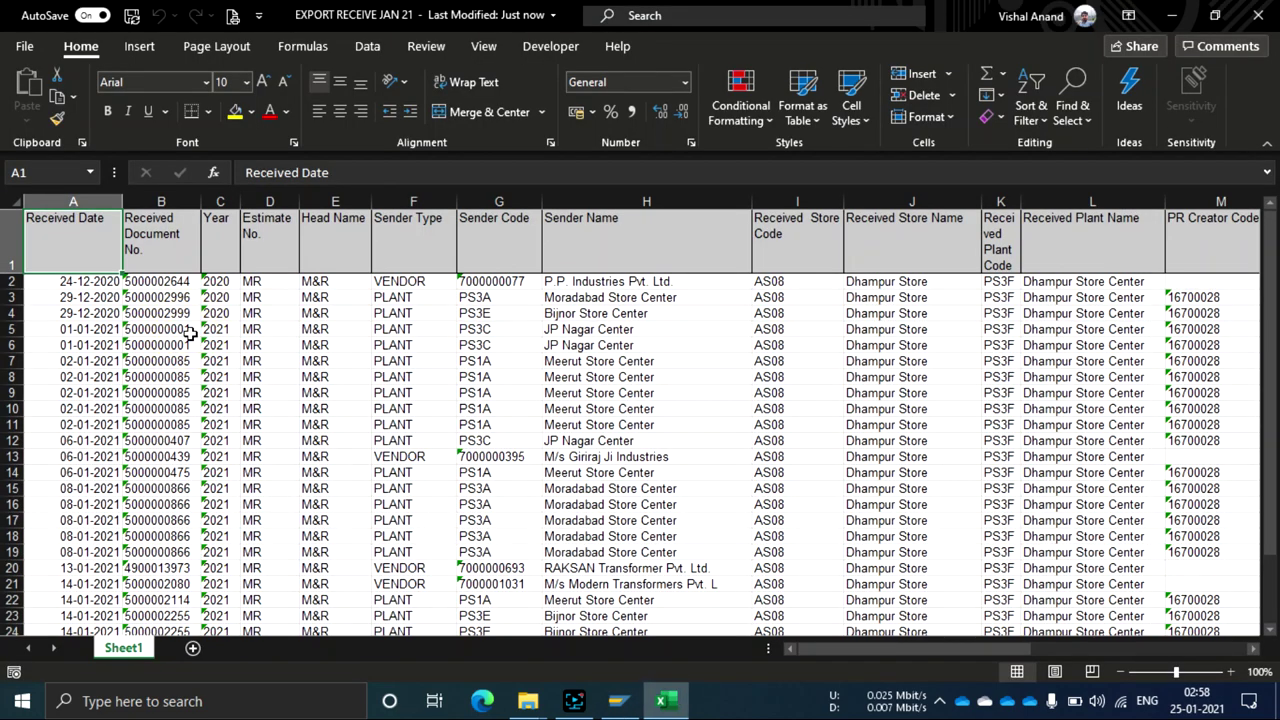
Close the exported workbook, minimize SAP Logon, and bring up the IMPORTANT EXCEL FILES folder
left_click(1247, 13)
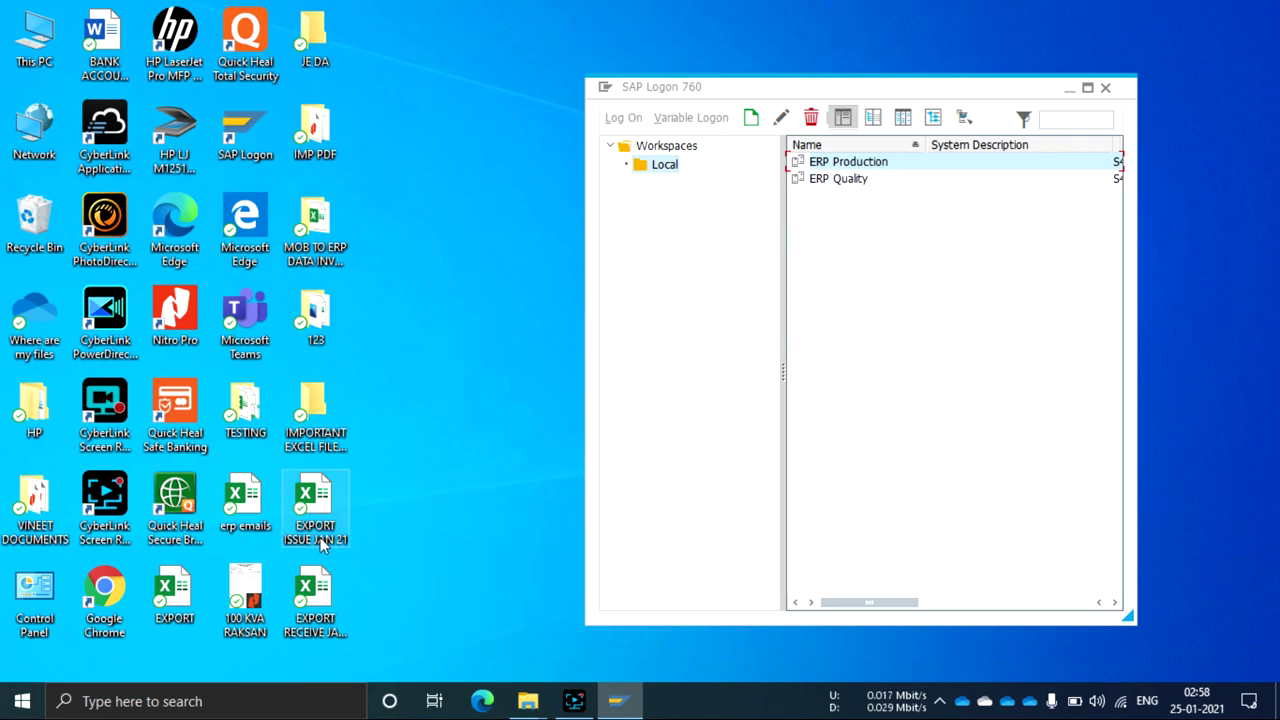
left_click(333, 622)
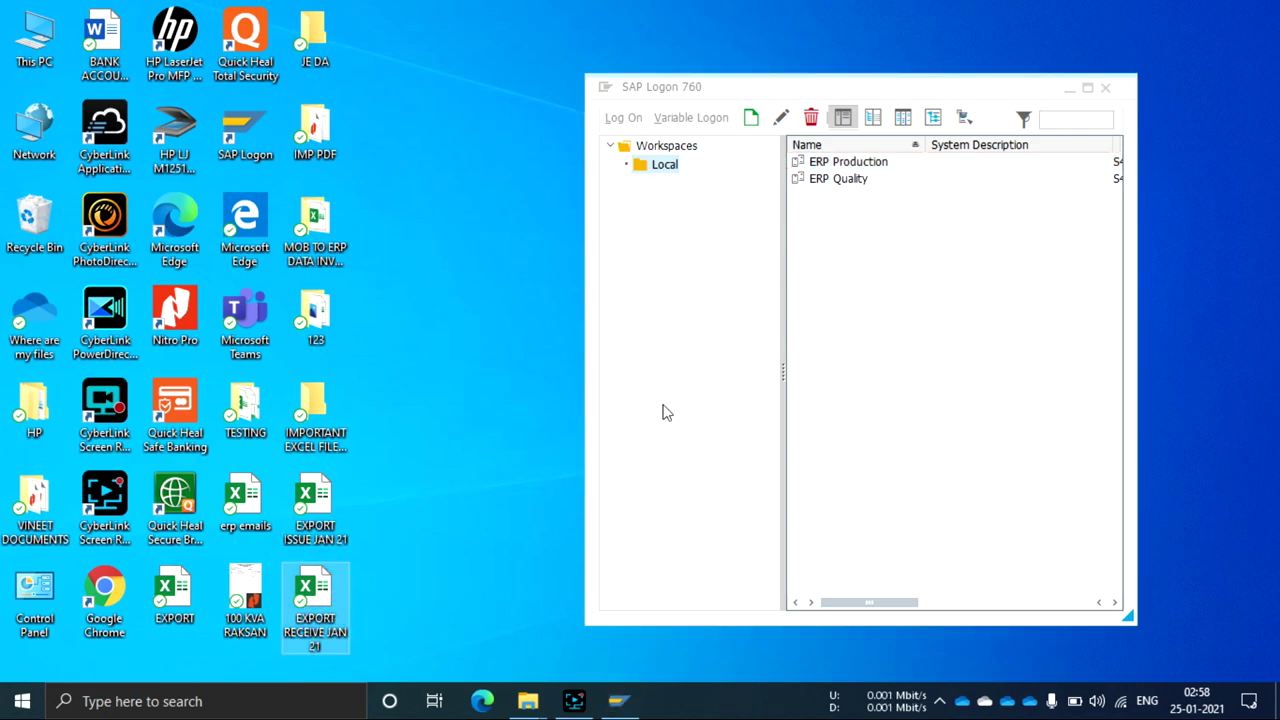
left_click(1069, 88)
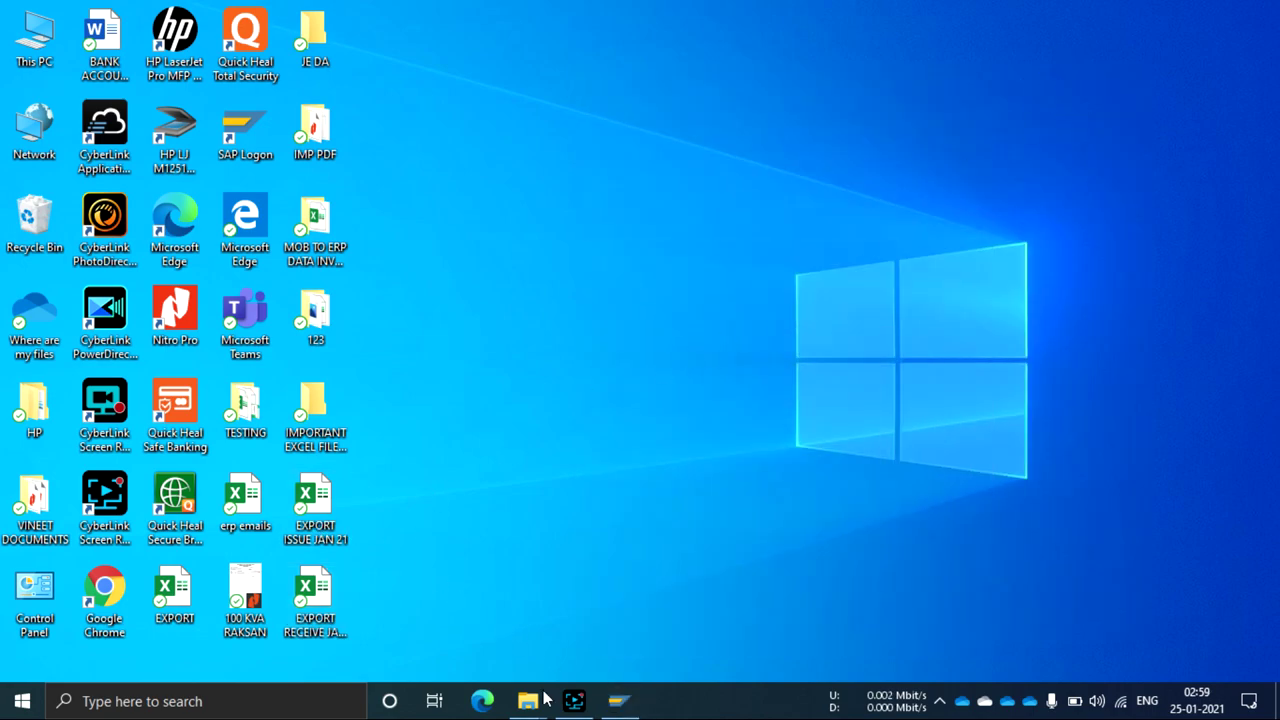
mouse_move(535, 700)
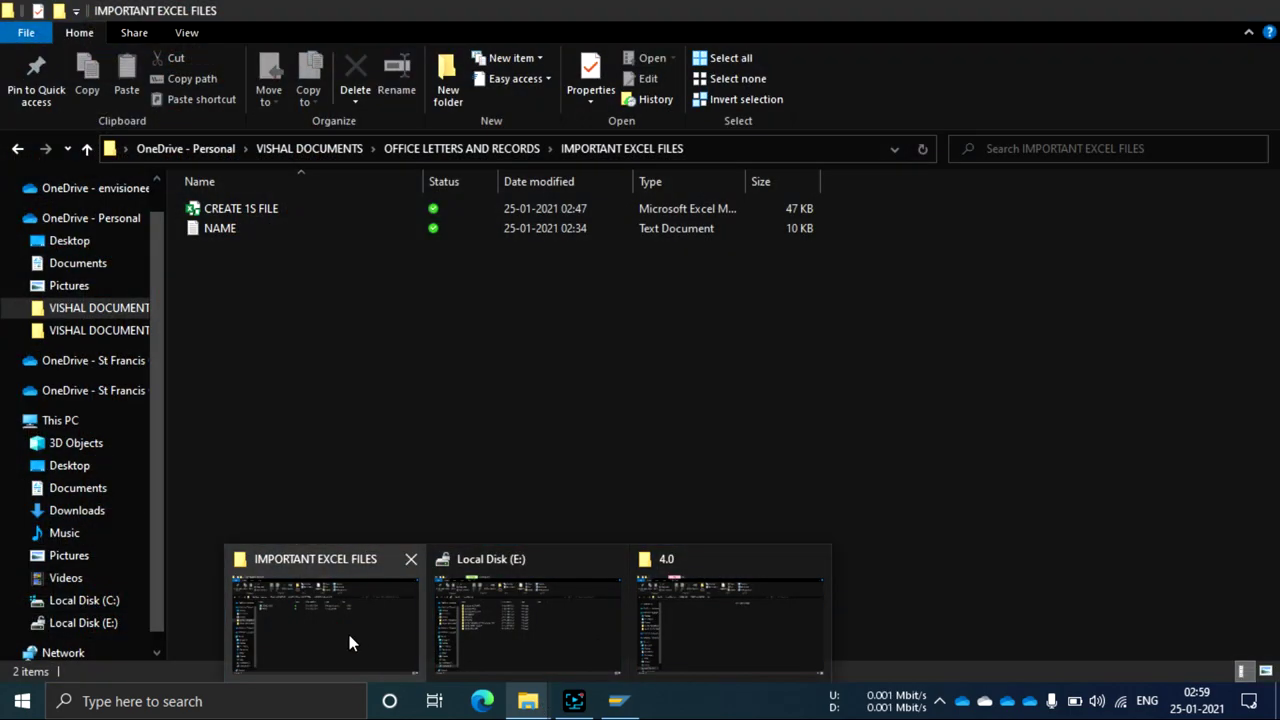
left_click(347, 632)
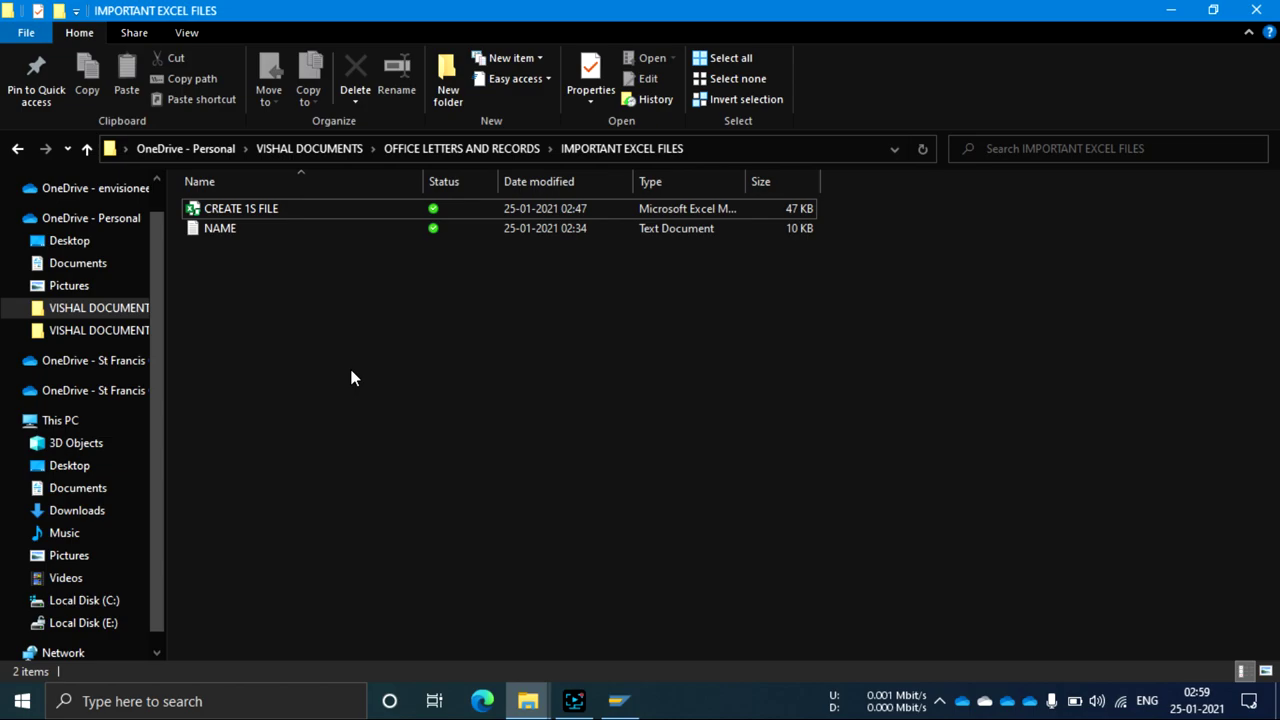
Open the CREATE 1S FILE macro workbook in Excel
double_click(284, 208)
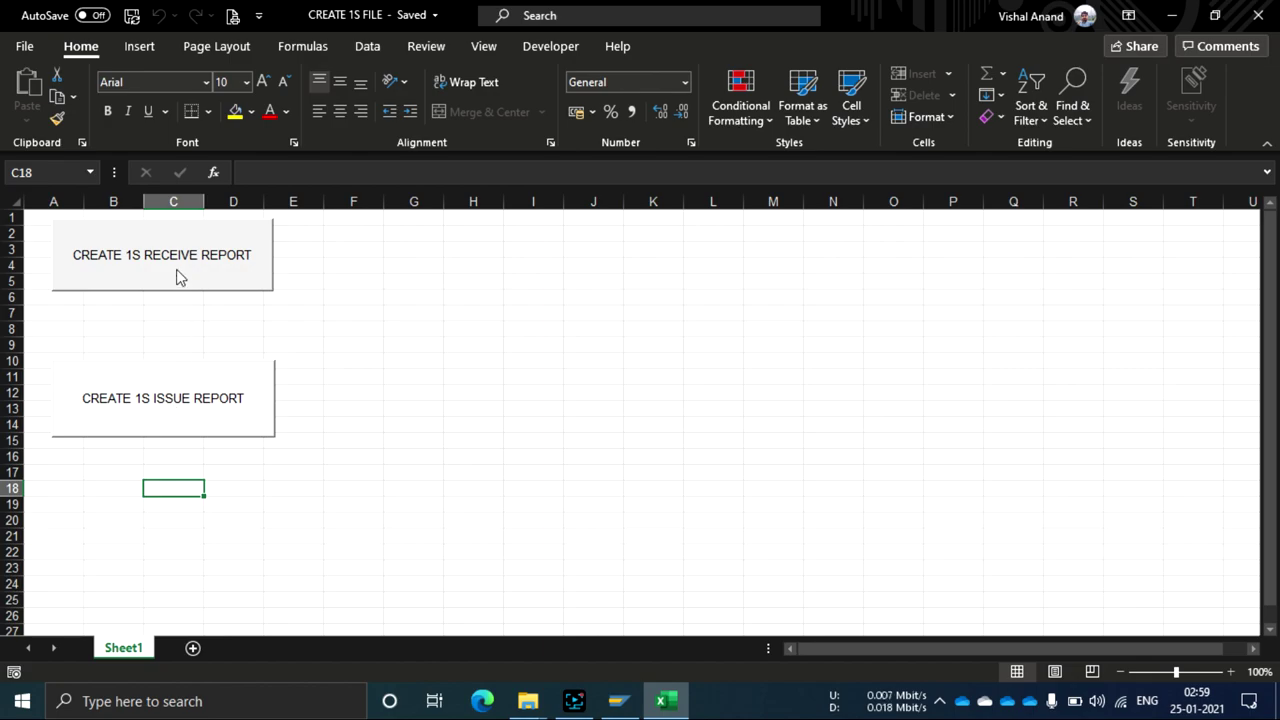
Run the CREATE 1S RECEIVE REPORT macro on the Desktop file EXPORT RECEIVE JAN 21
left_click(177, 277)
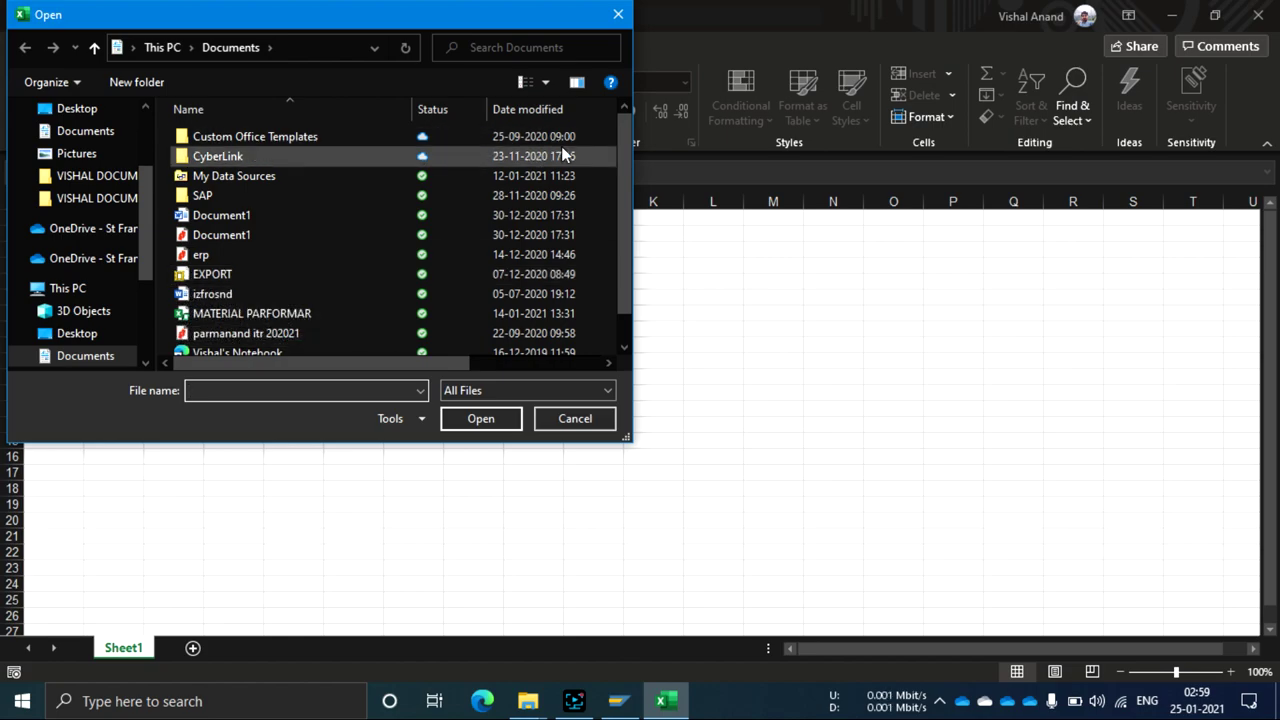
left_click(78, 109)
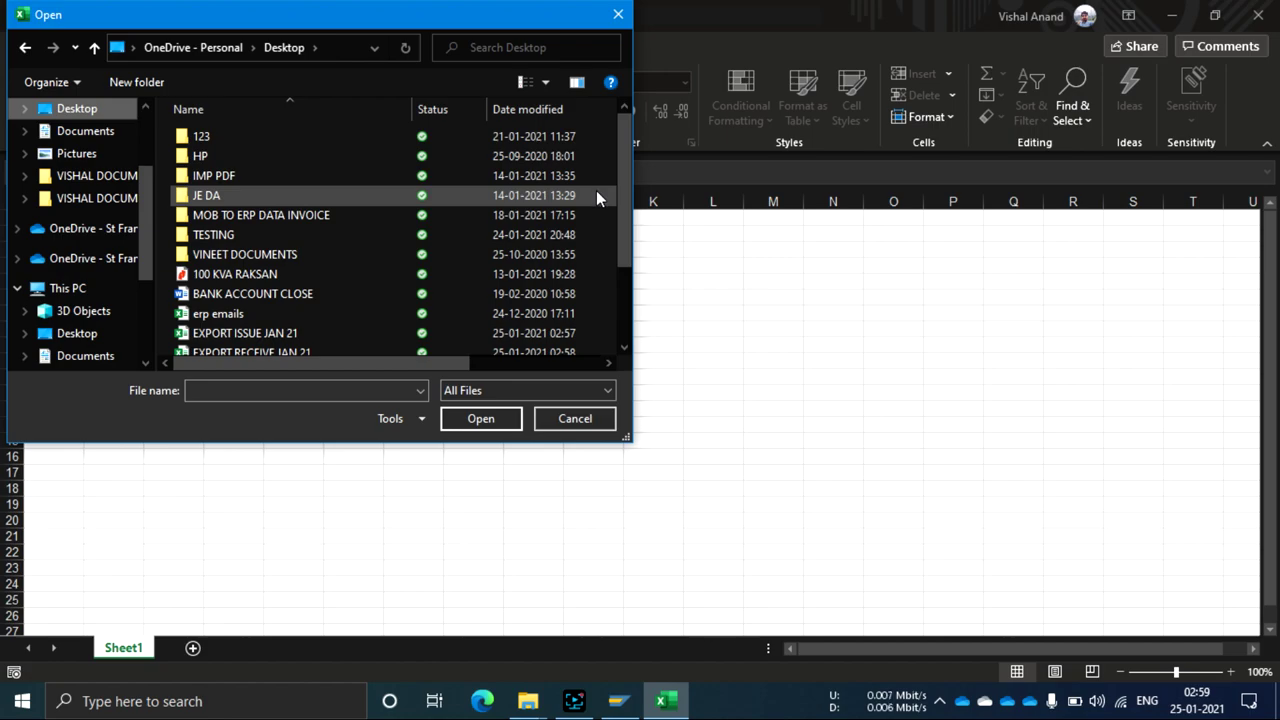
scroll(622, 170, "down", 3)
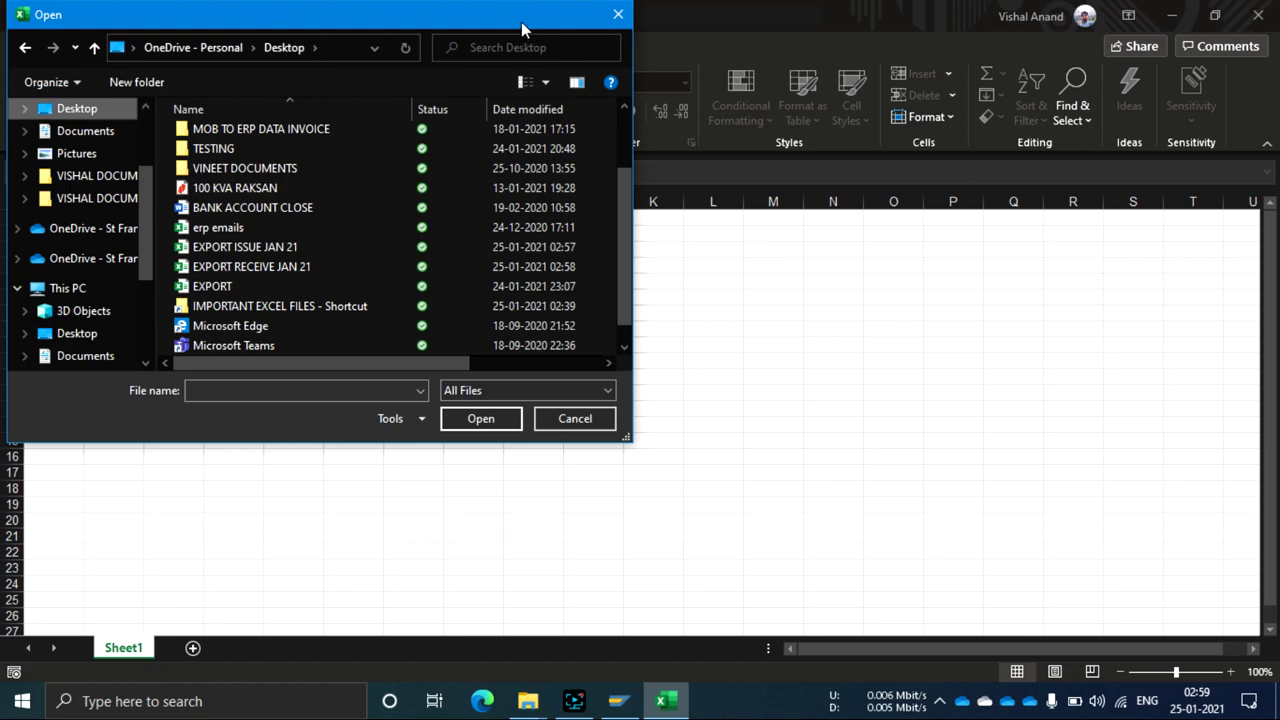
left_click_drag(521, 22, 828, 102)
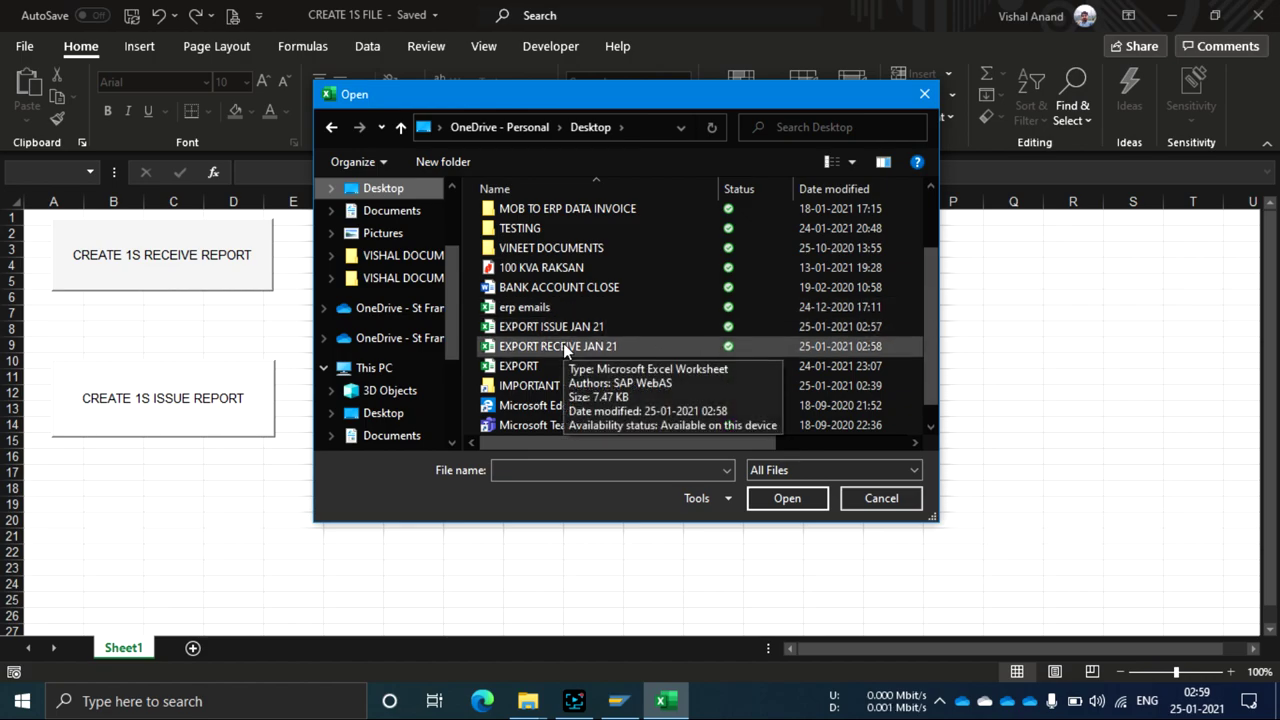
left_click(565, 348)
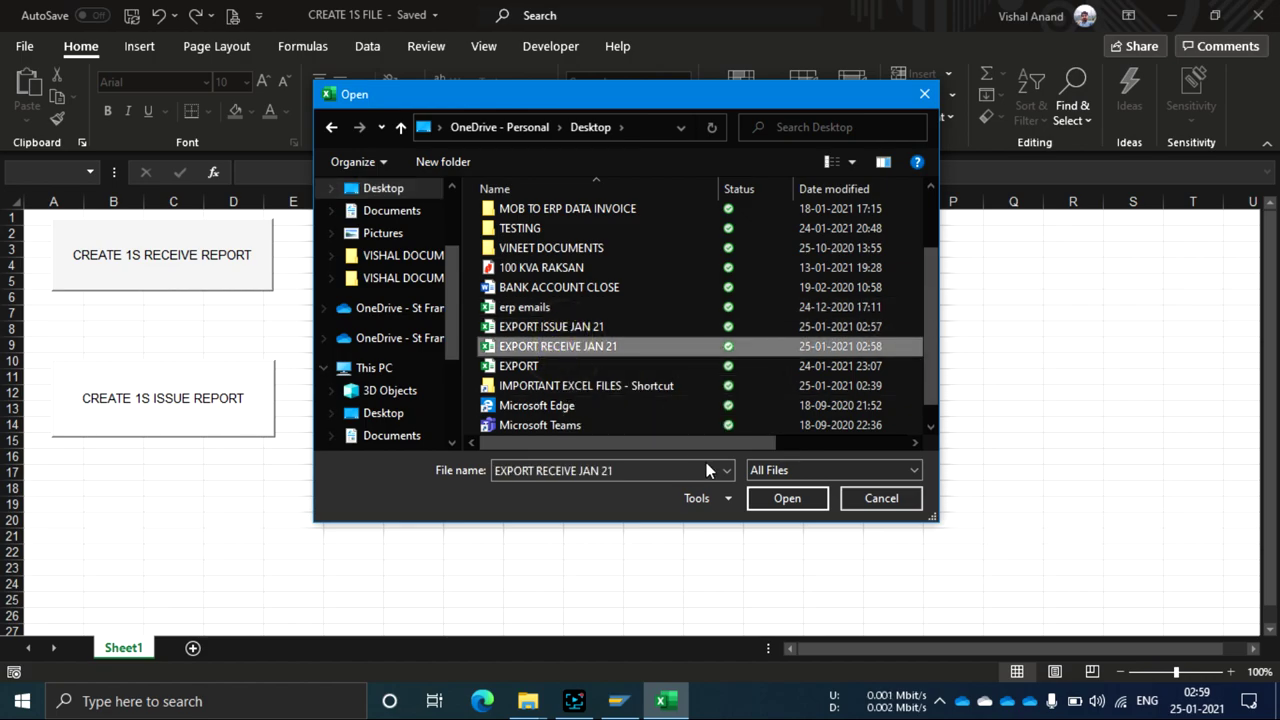
left_click(777, 500)
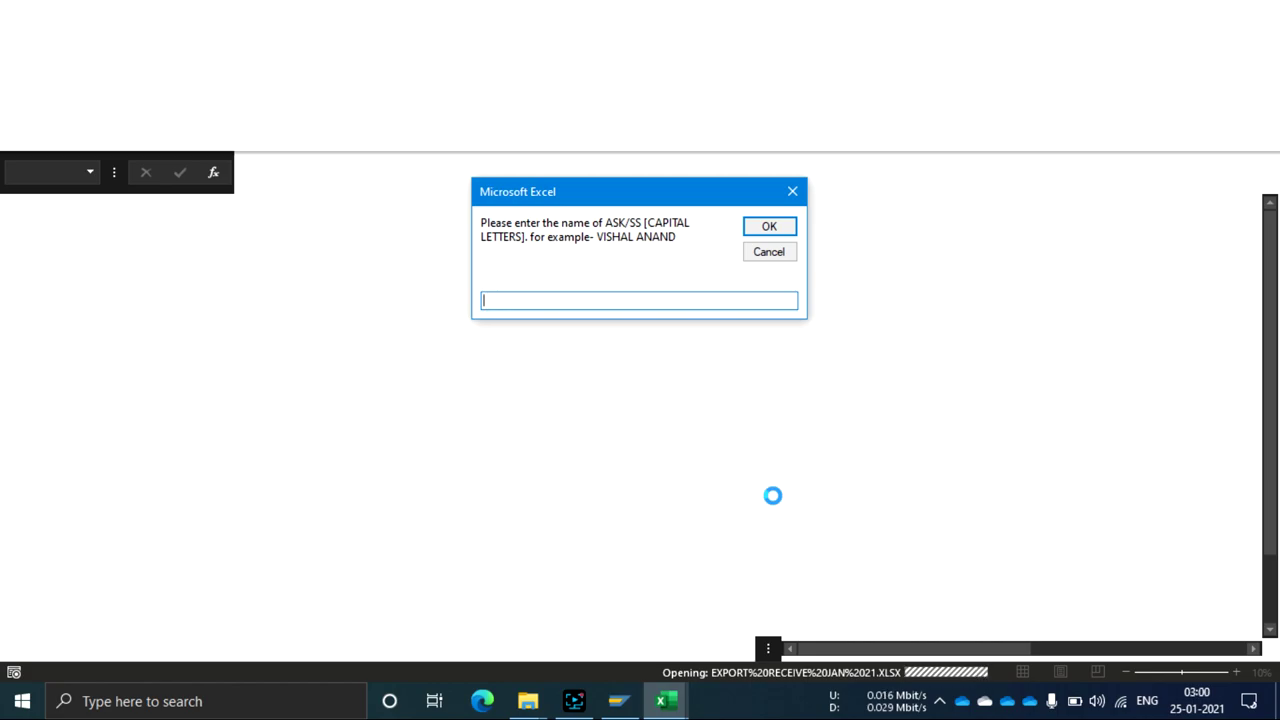
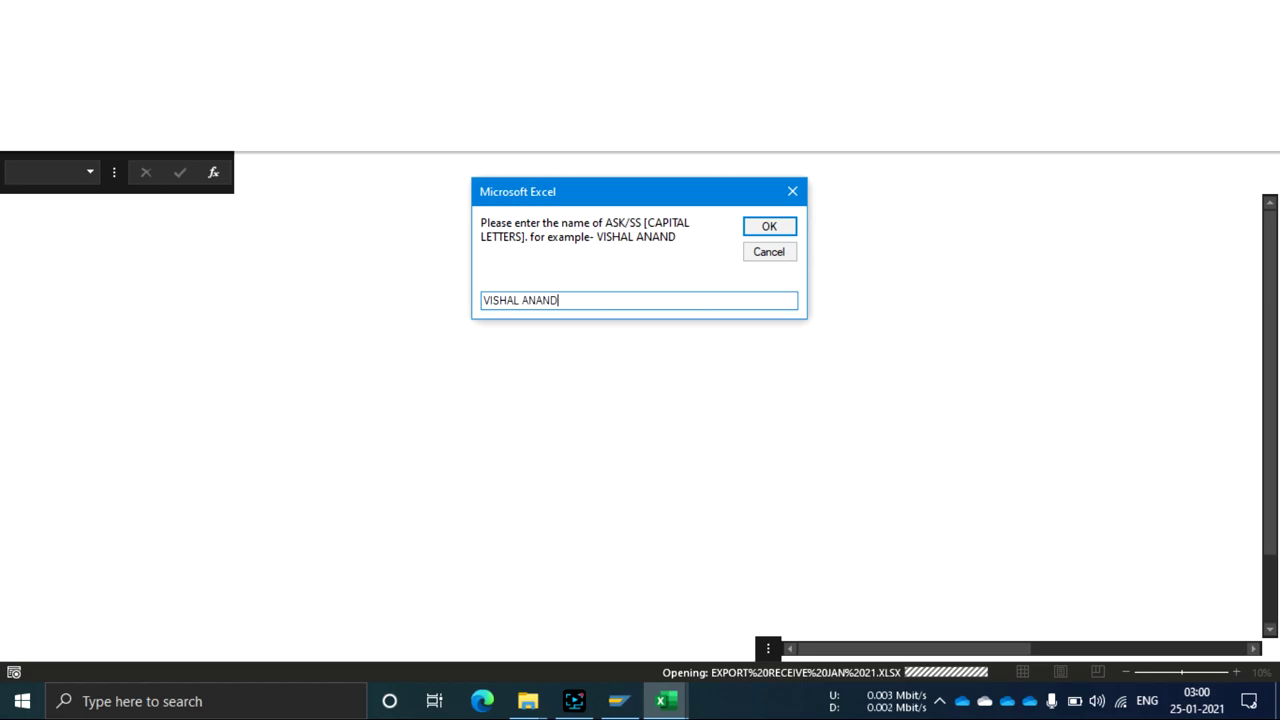
Enter the ASK/SS officer's name and store address ESSC DHAMPUR, then choose drive E for saving
key("Return")
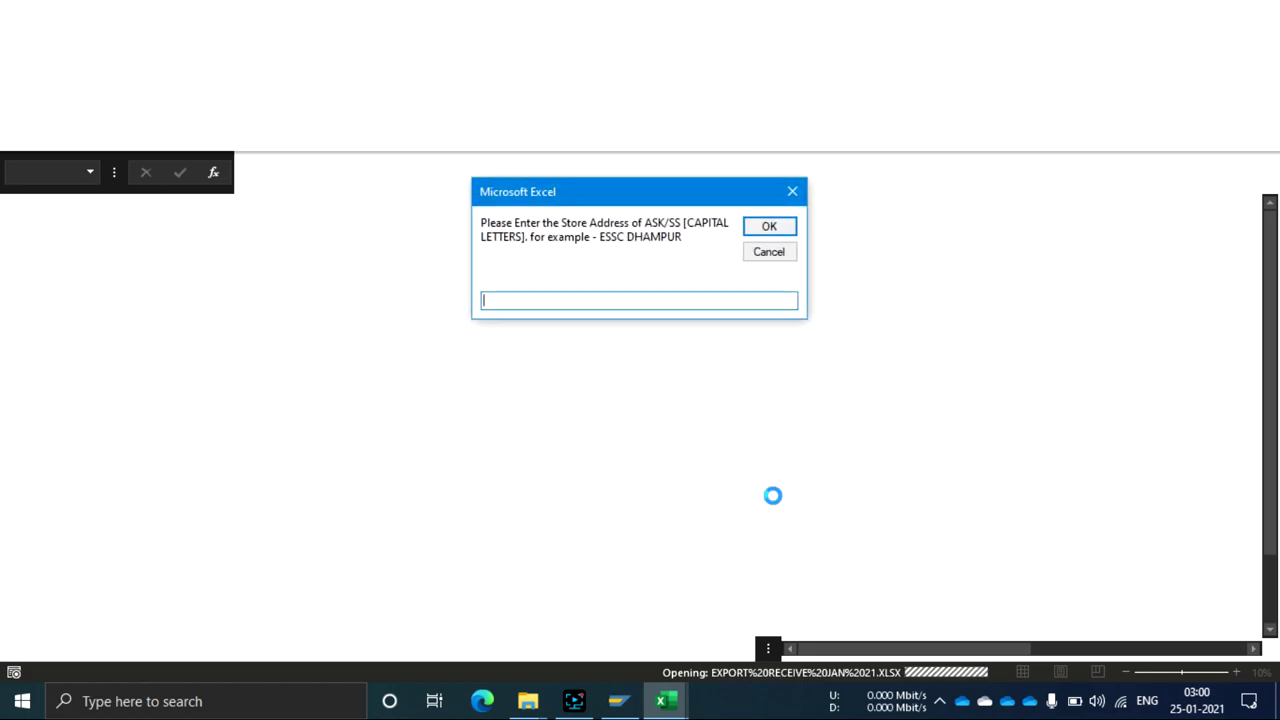
type("ESSC DHAMPUR")
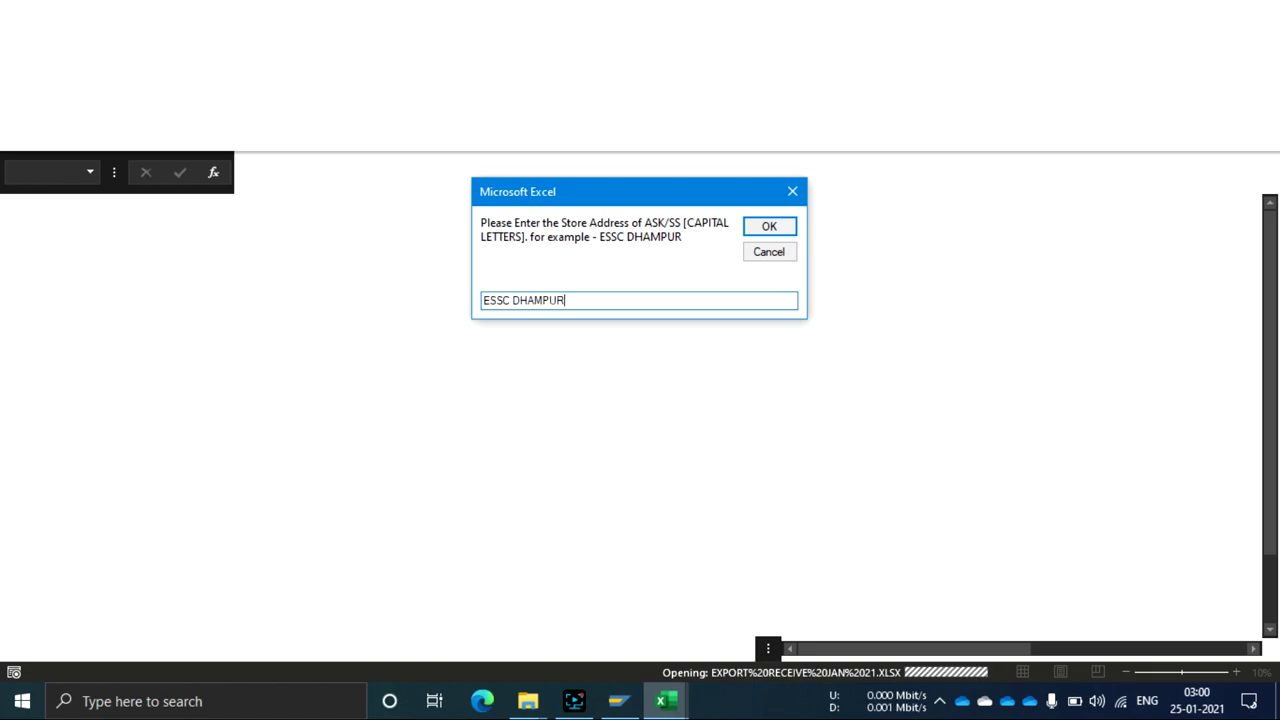
key("Return")
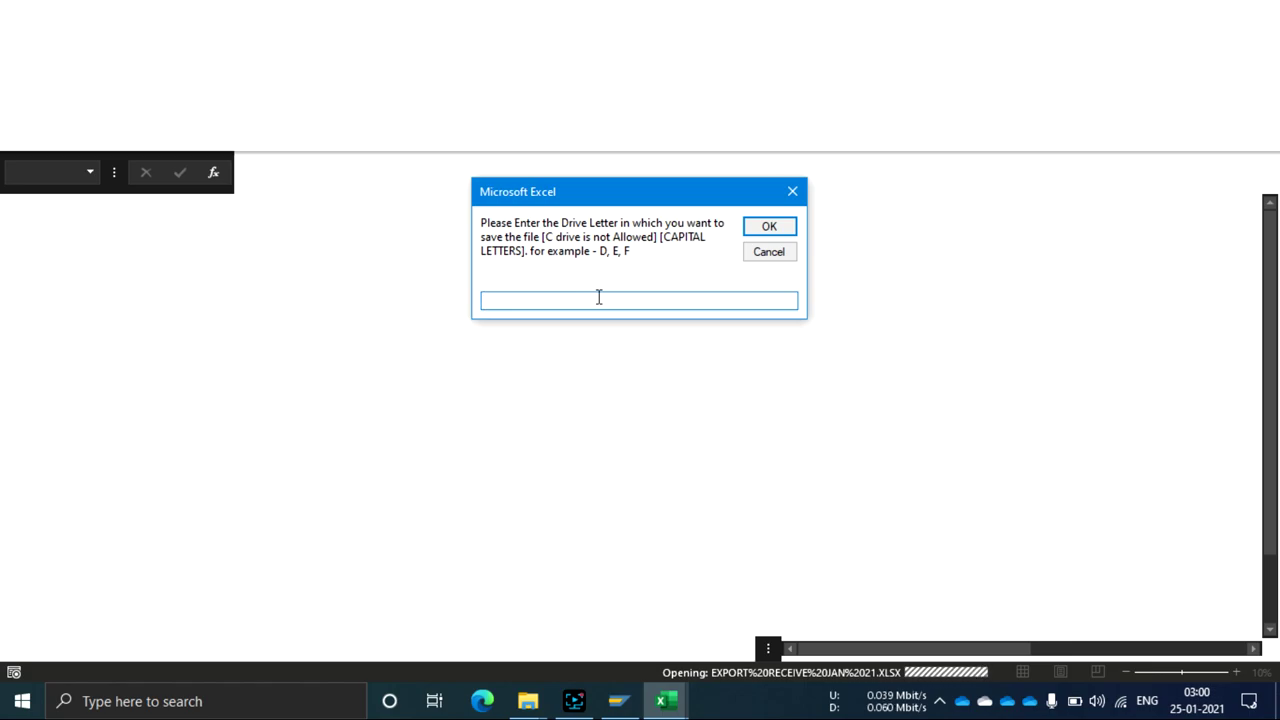
type("E")
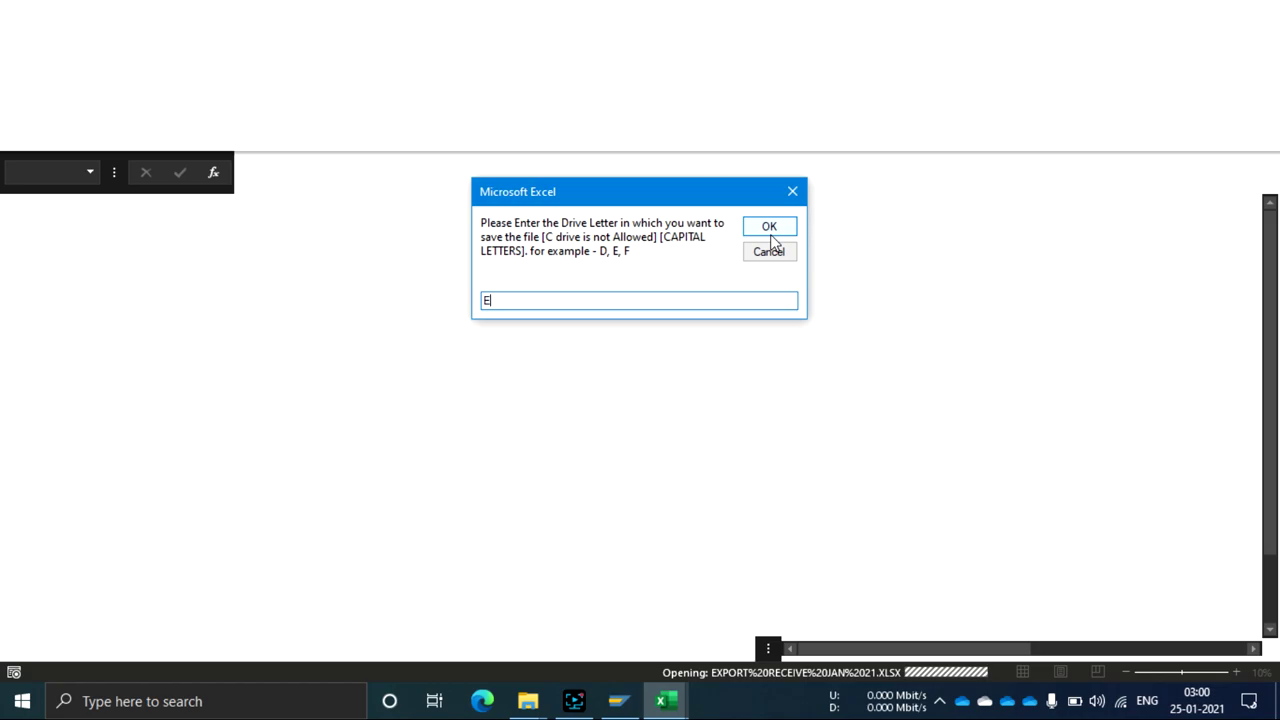
left_click(767, 230)
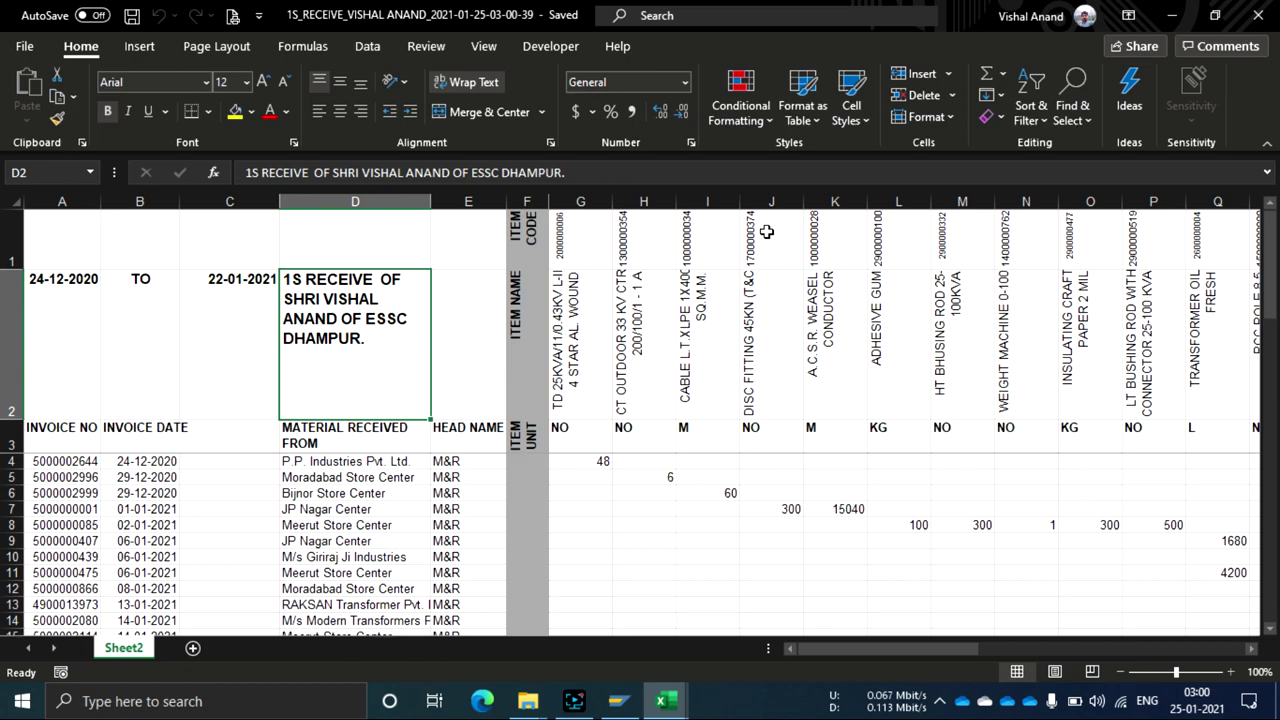
key("Left")
key("Left")
key("Left")
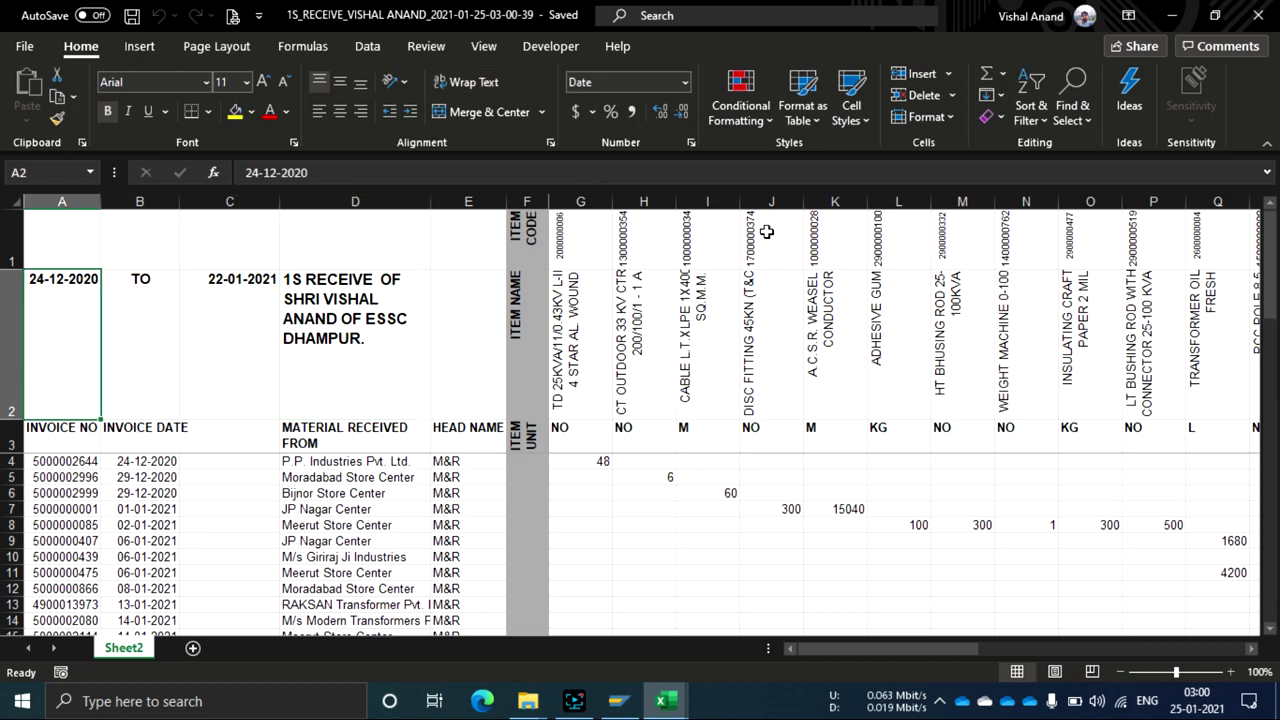
key("Right")
key("Right")
key("Right")
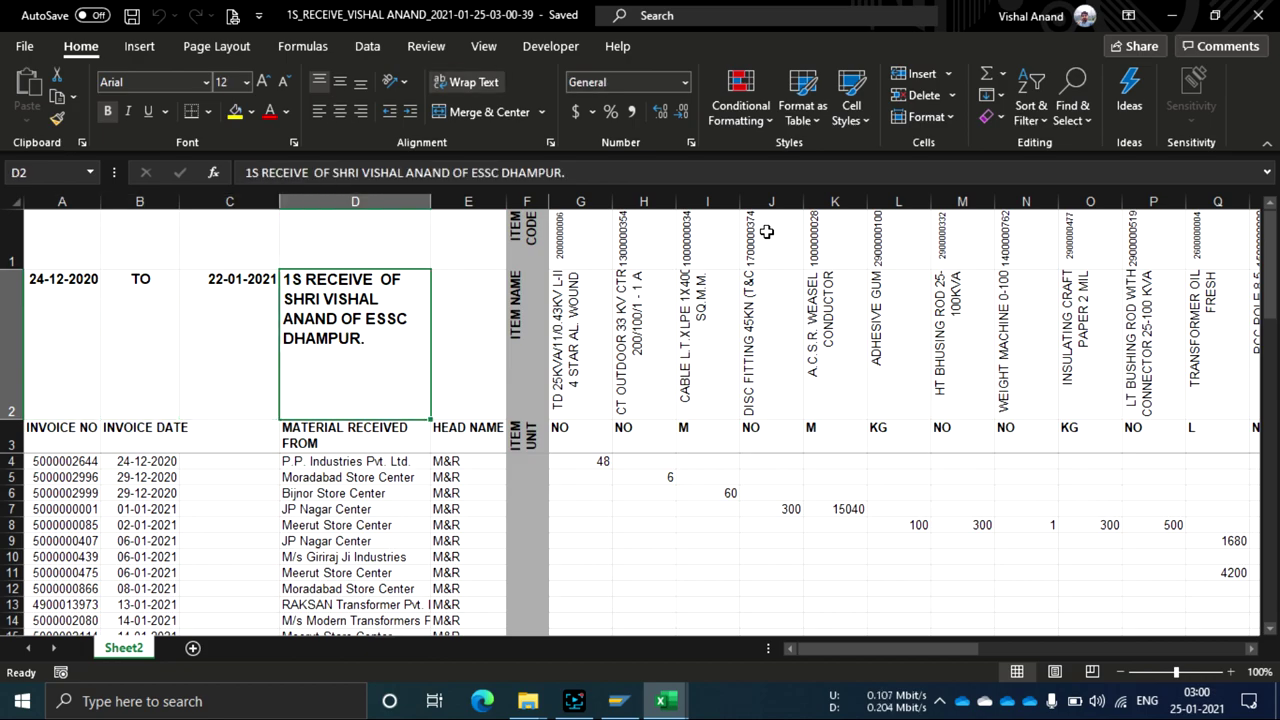
key("Right")
key("Right")
key("Down")
key("Down")
key("Down")
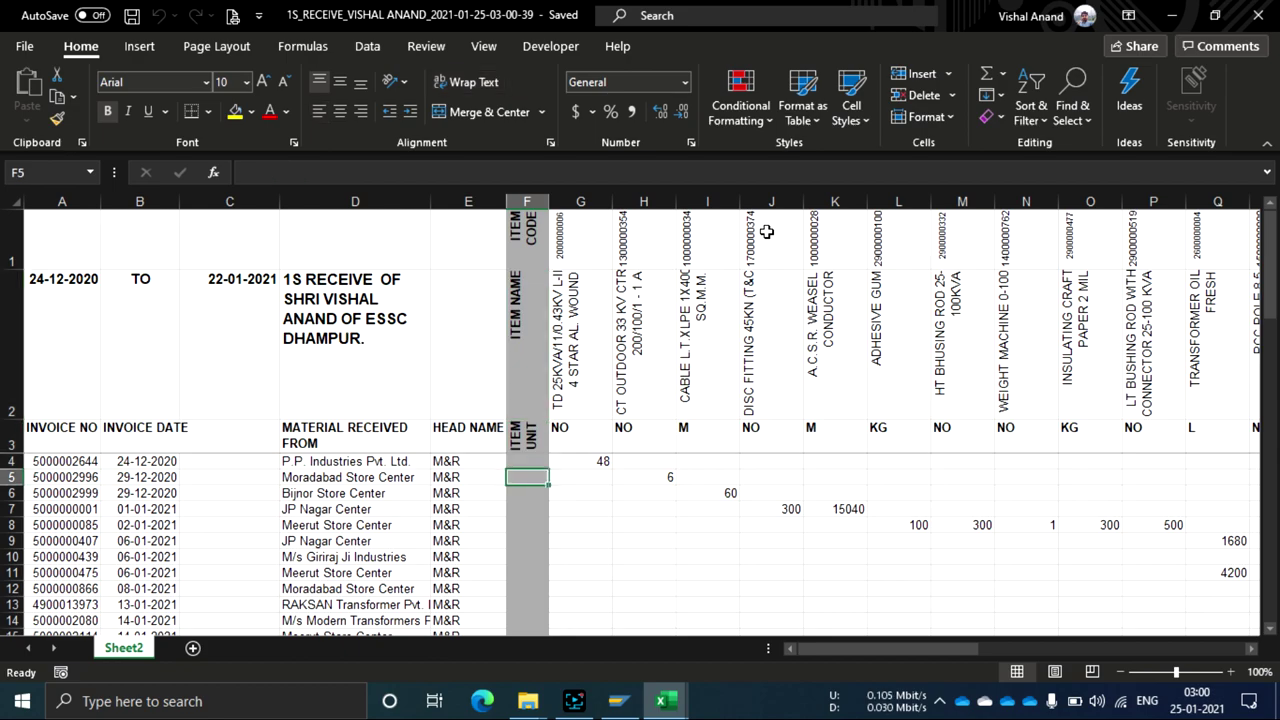
key("Left")
key("Left")
key("Left")
key("Left")
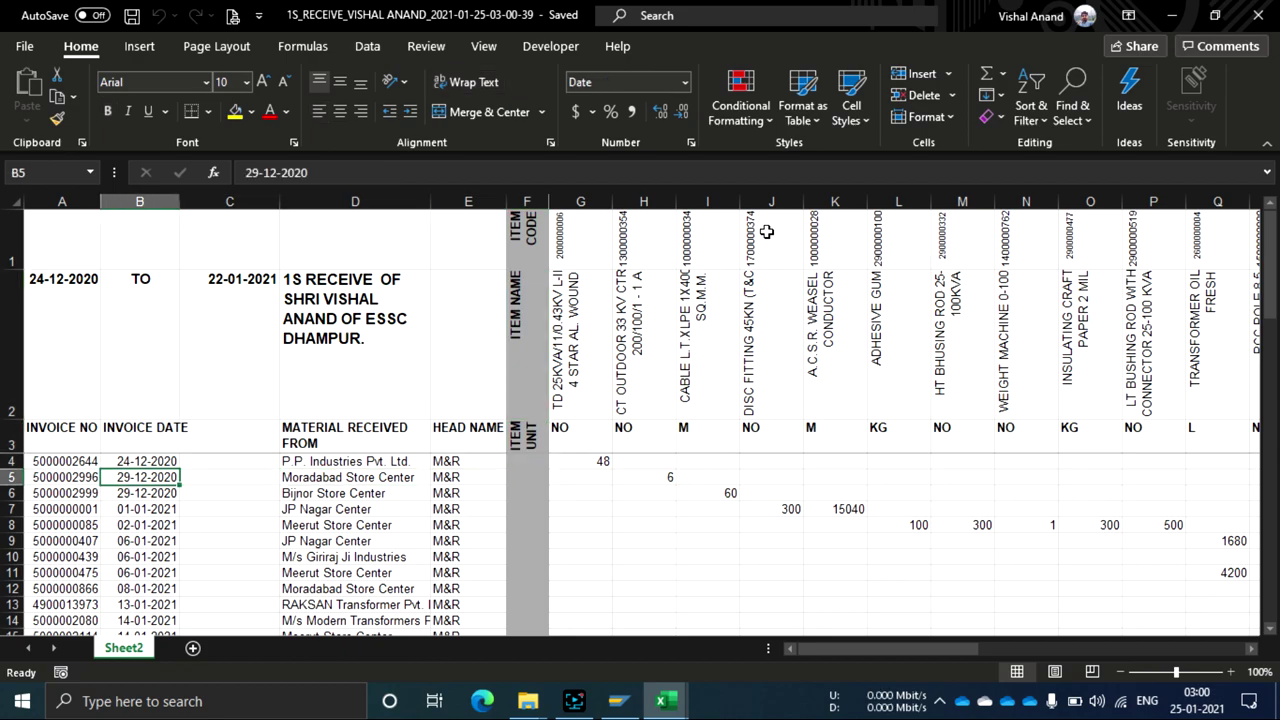
key("Left")
key("Up")
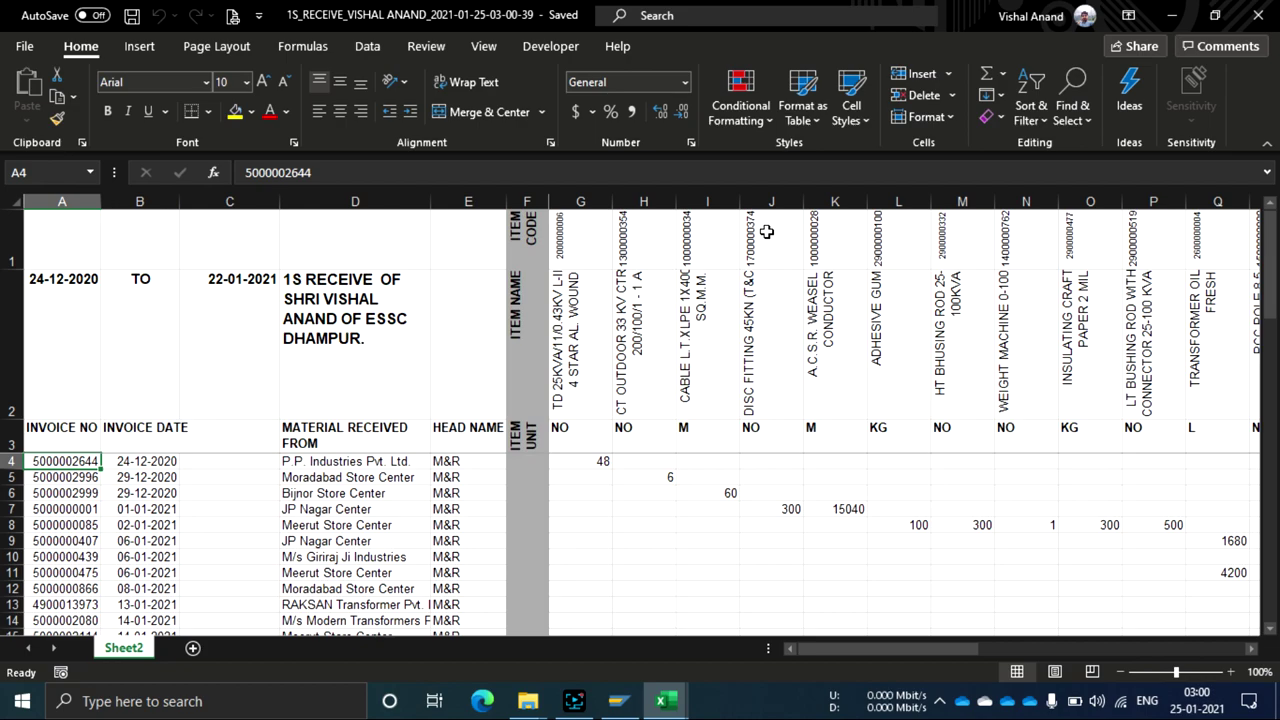
key("Right")
key("Left")
key("Right")
key("Right")
key("Right")
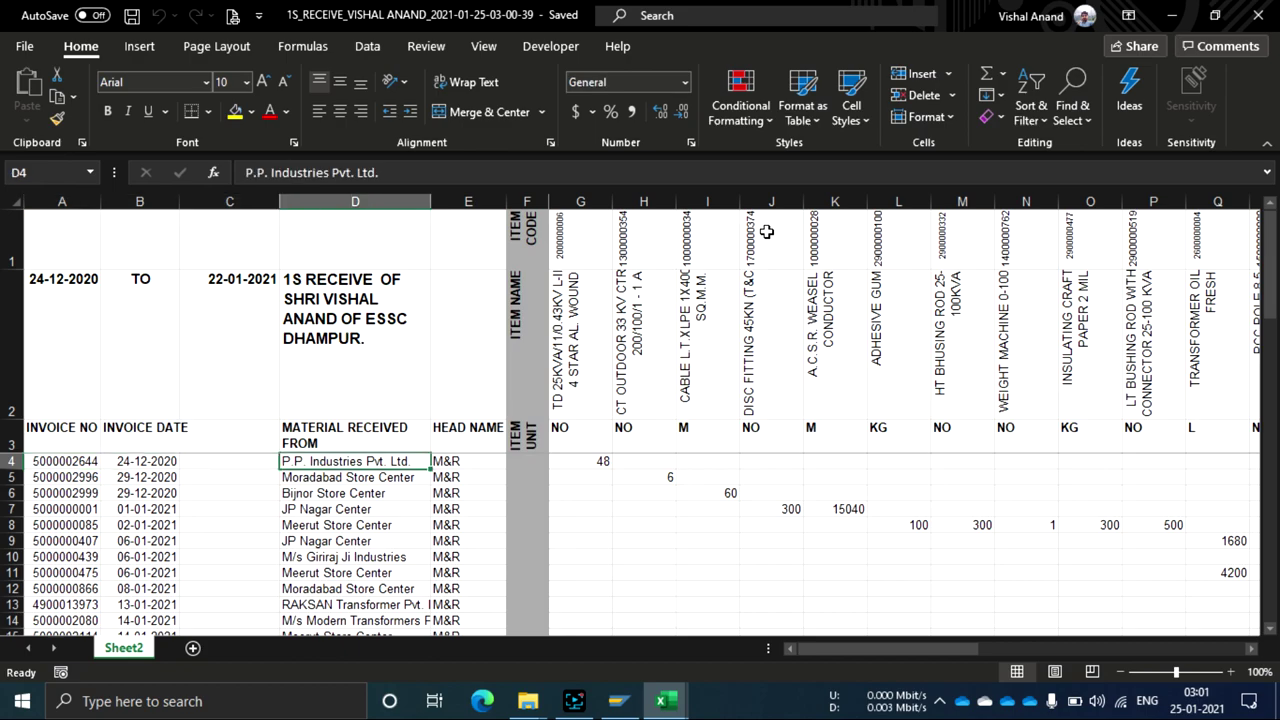
key("Right")
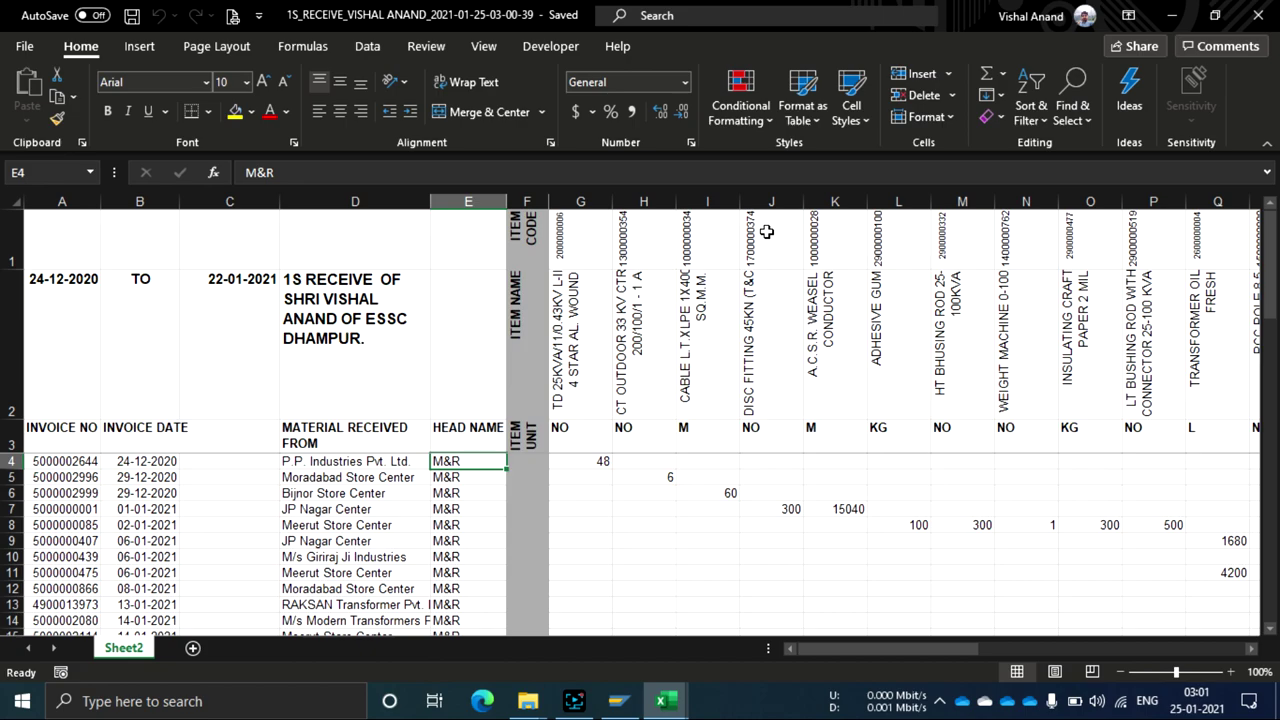
key("Left")
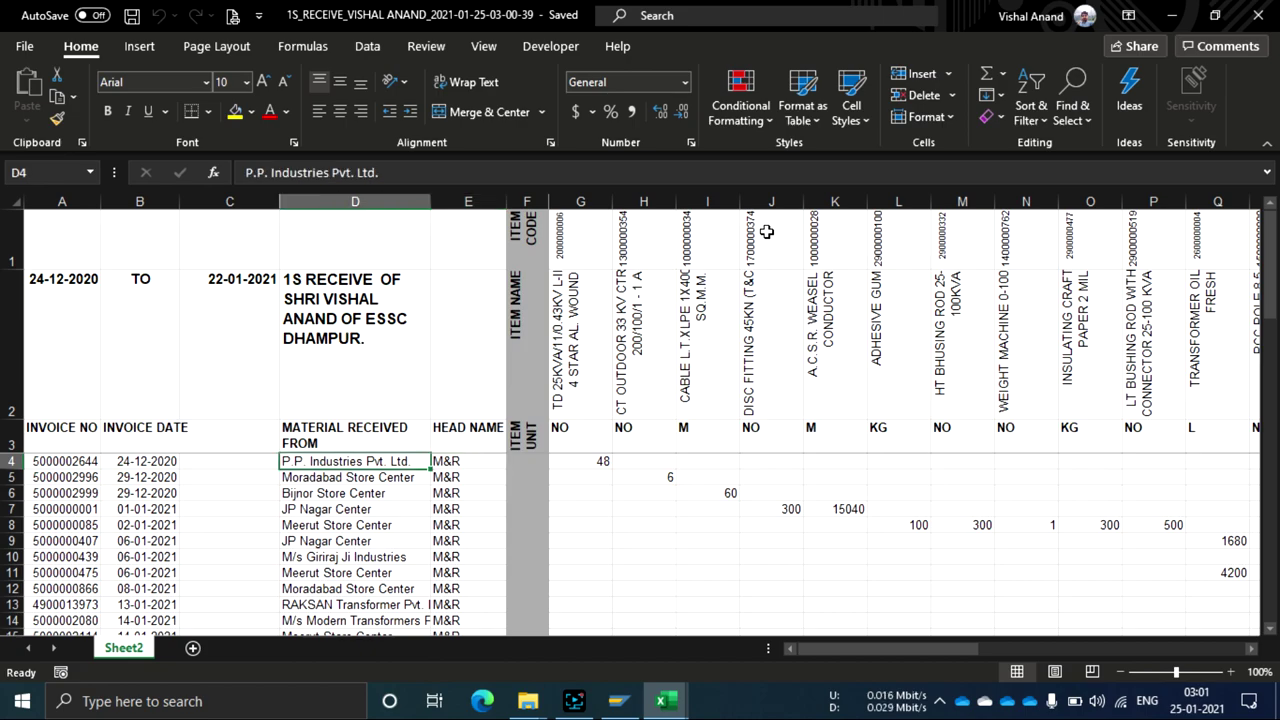
key("Right")
key("Right")
key("Right")
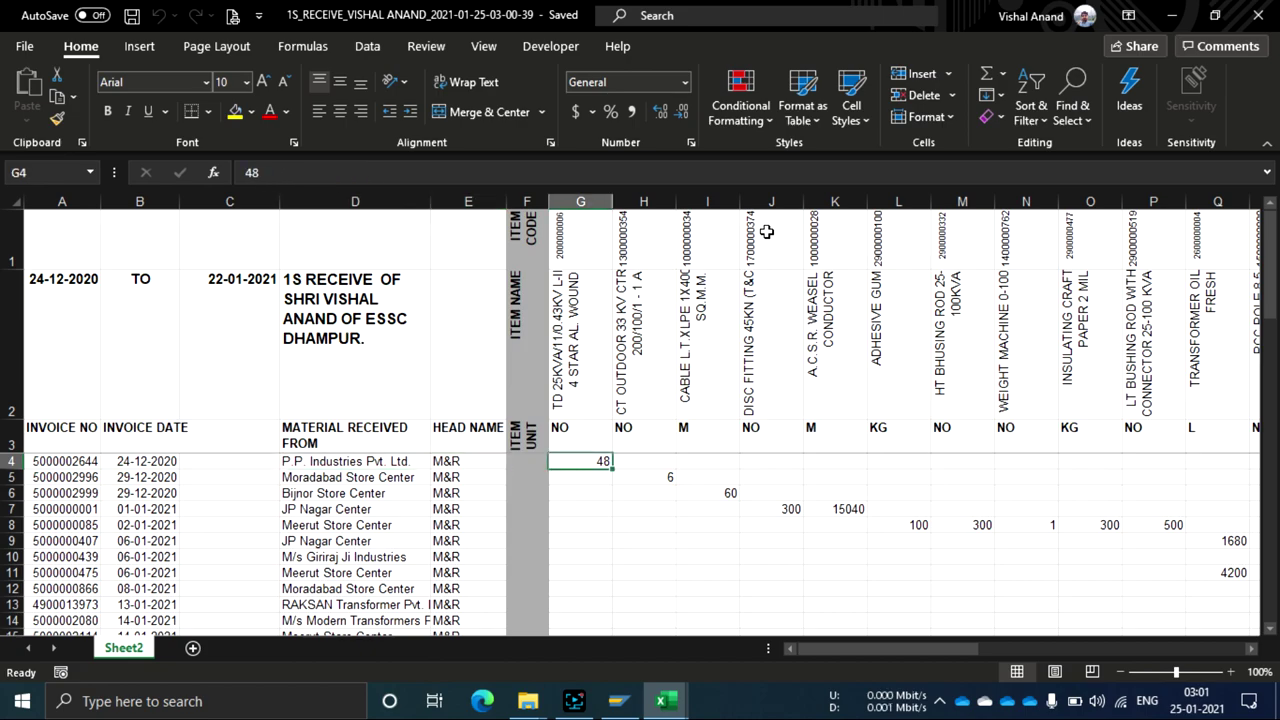
key("Down")
key("Left")
key("Left")
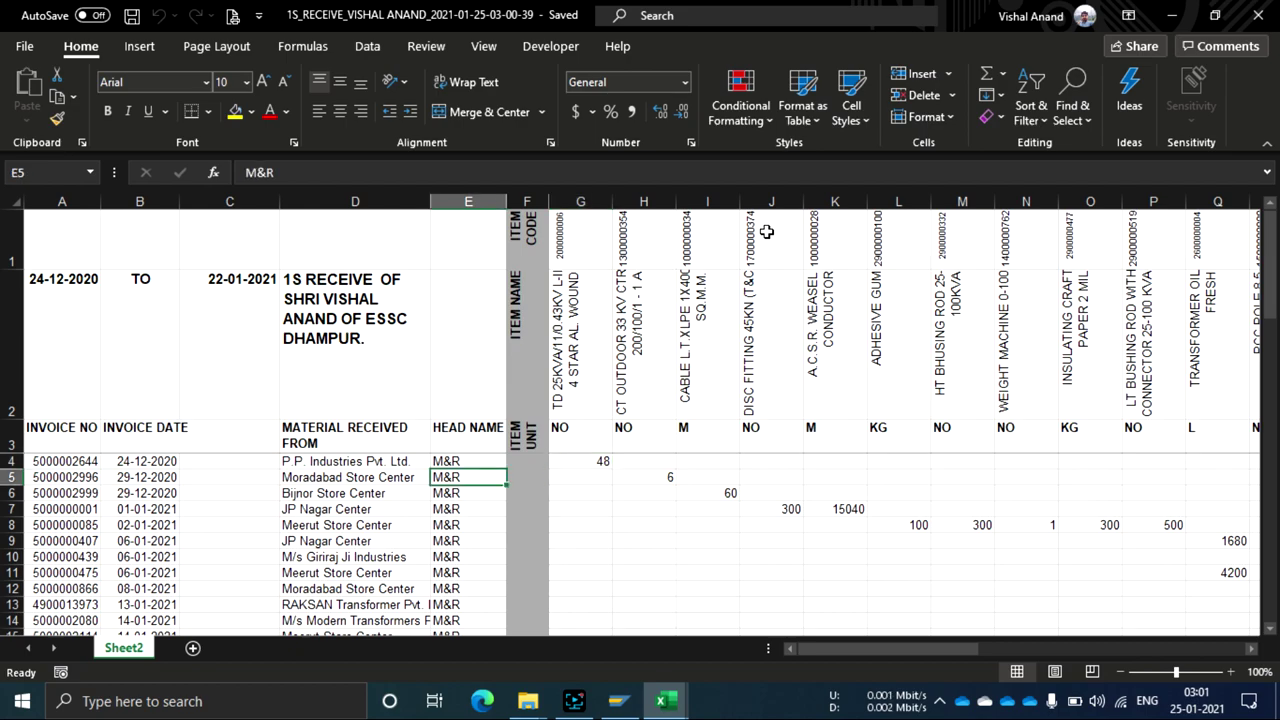
key("Left")
key("Right")
key("Right")
key("Right")
key("Right")
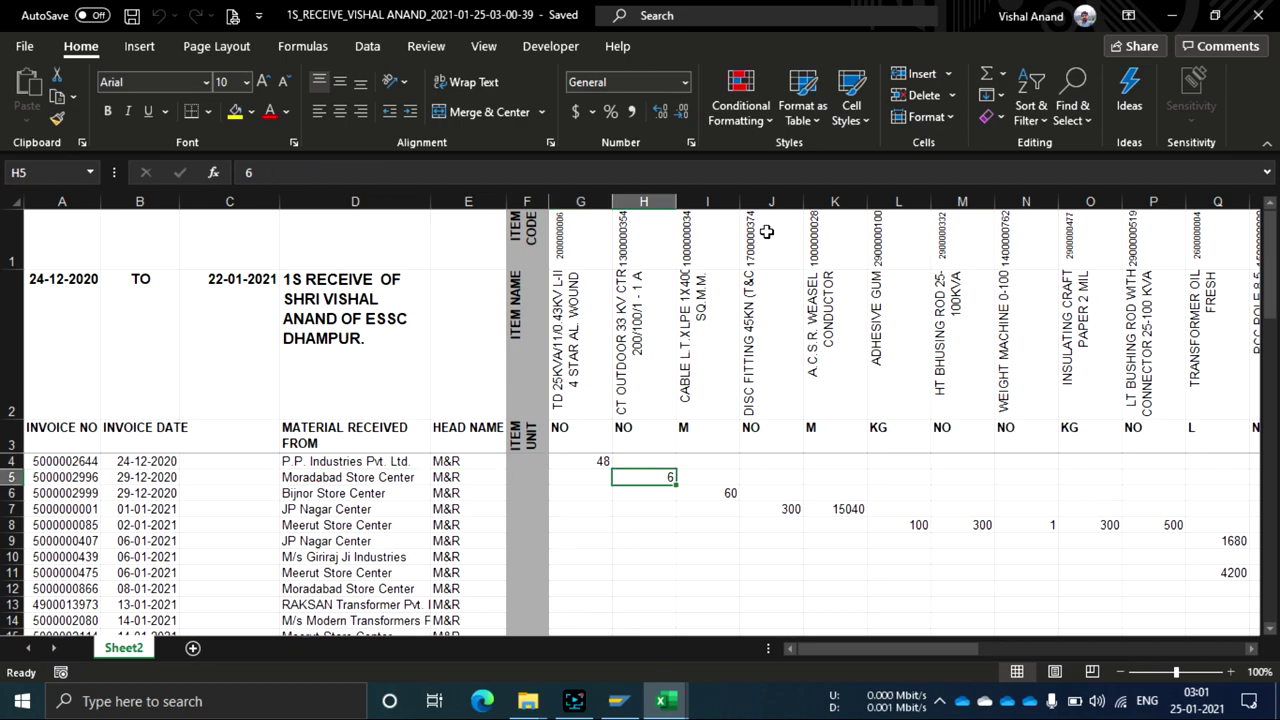
key("Left")
key("Left")
key("Left")
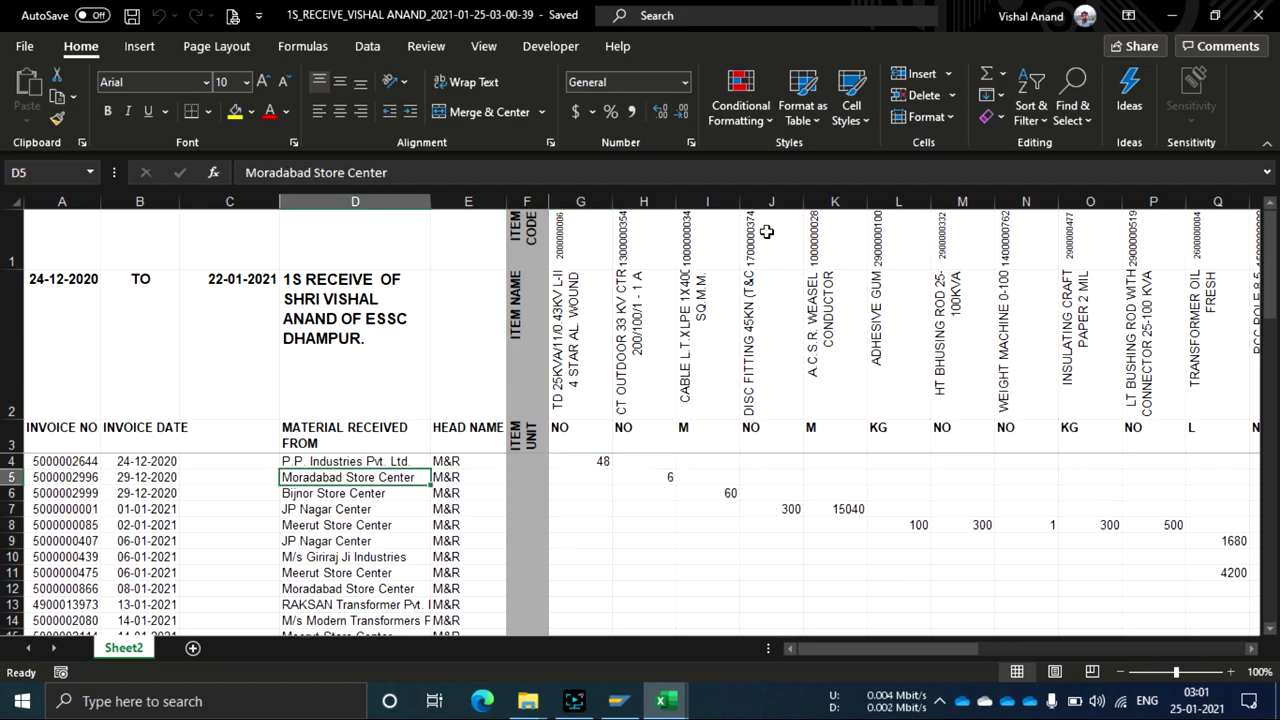
key("Down")
key("Right")
key("Right")
key("Right")
key("Right")
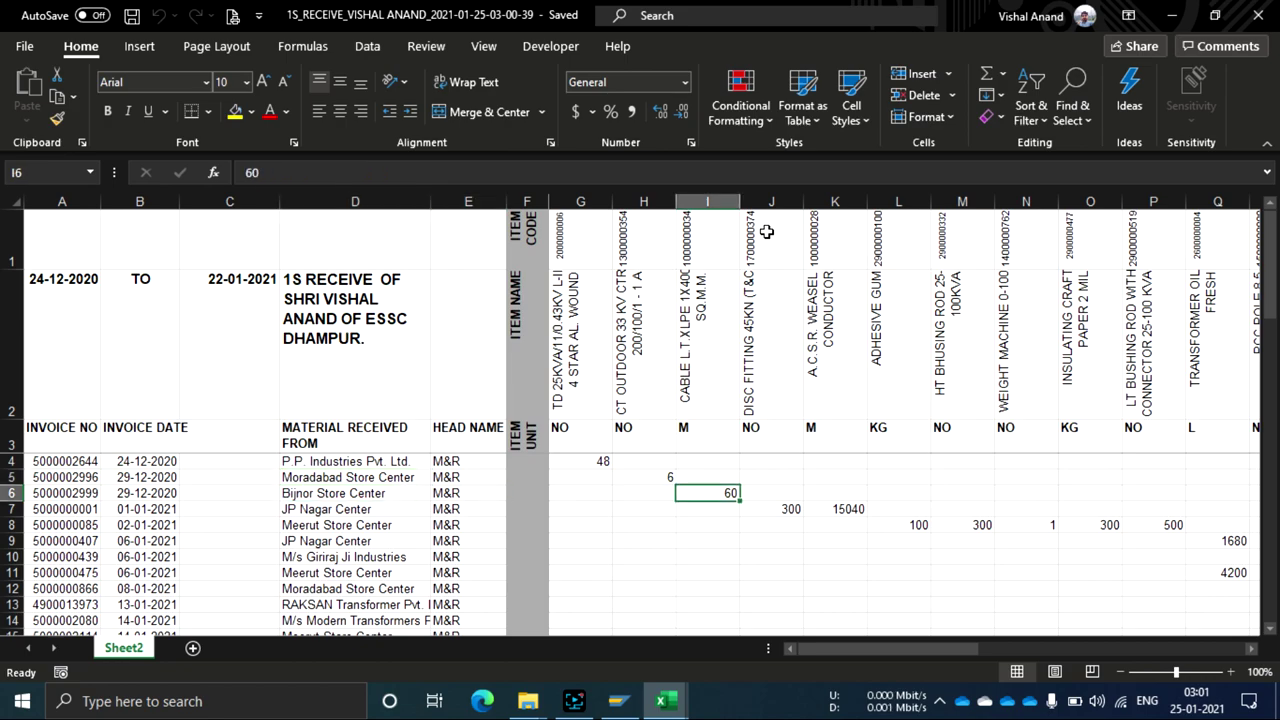
key("Left")
key("Left")
key("Left")
key("Left")
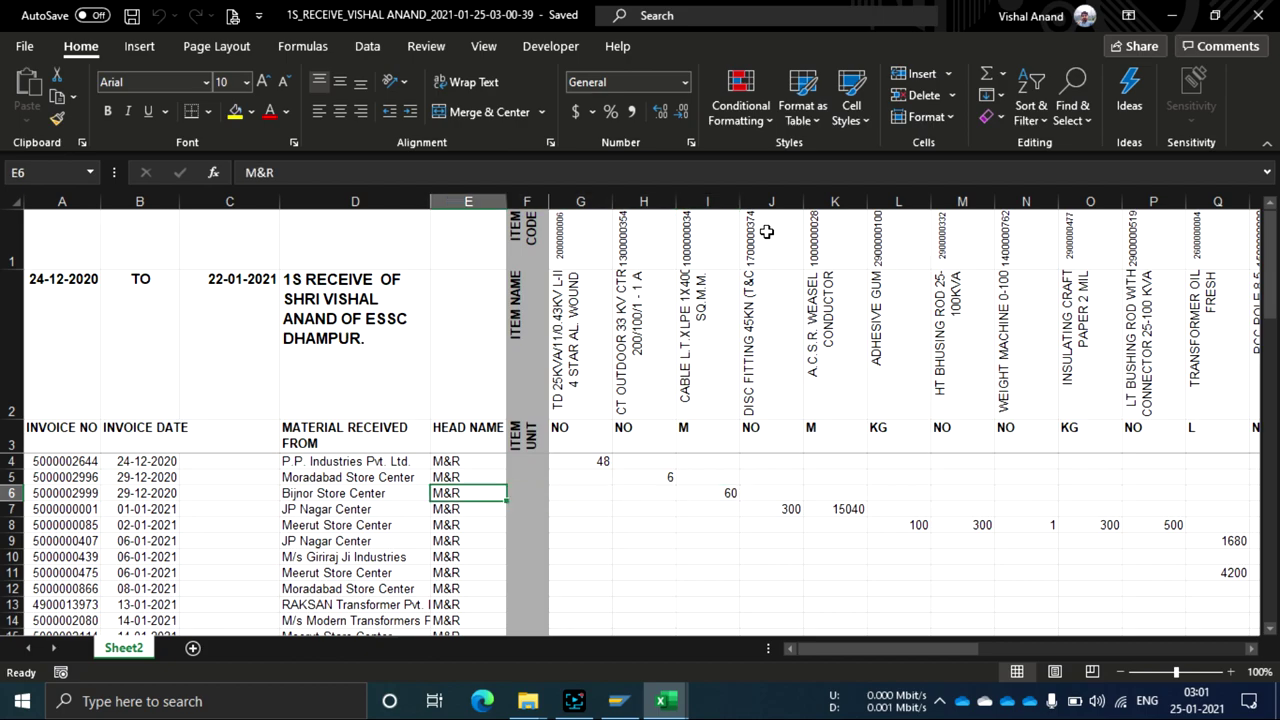
key("Left")
key("Down")
key("Down")
key("Down")
key("Down")
key("Right")
key("Right")
key("Right")
key("Right")
key("Right")
key("Right")
key("Right")
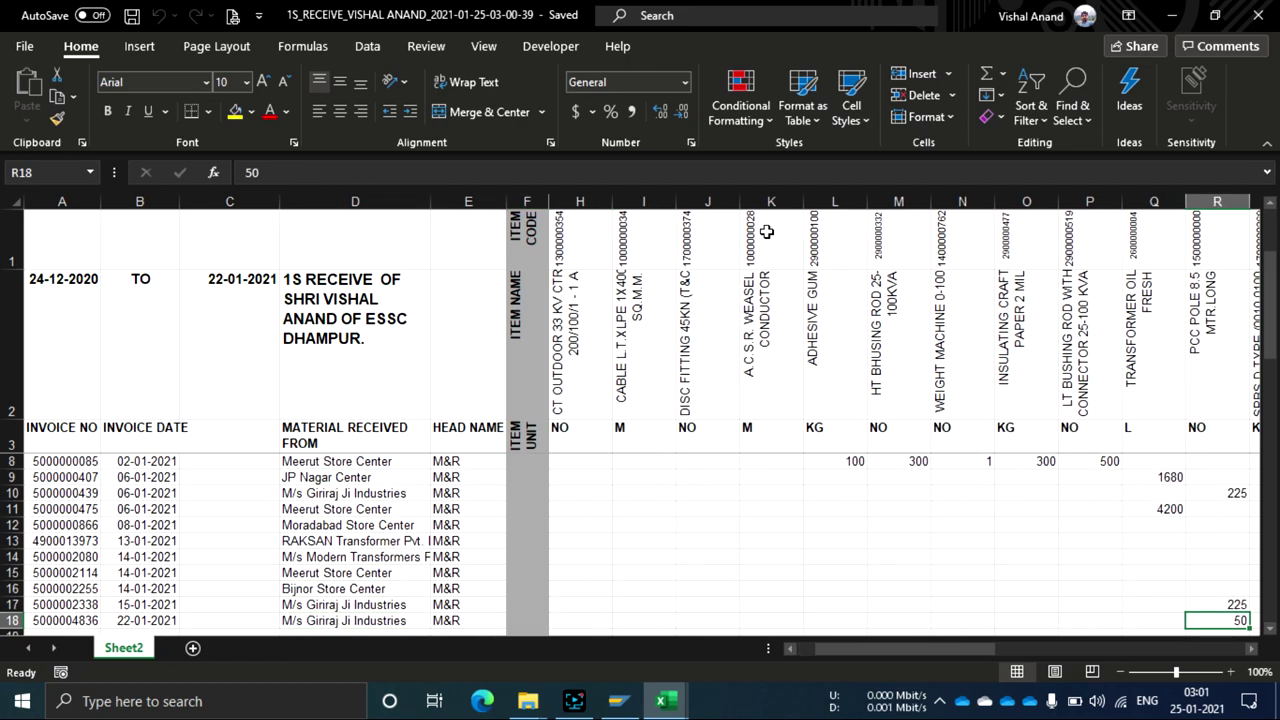
key("ctrl+Right")
key("ctrl+Left")
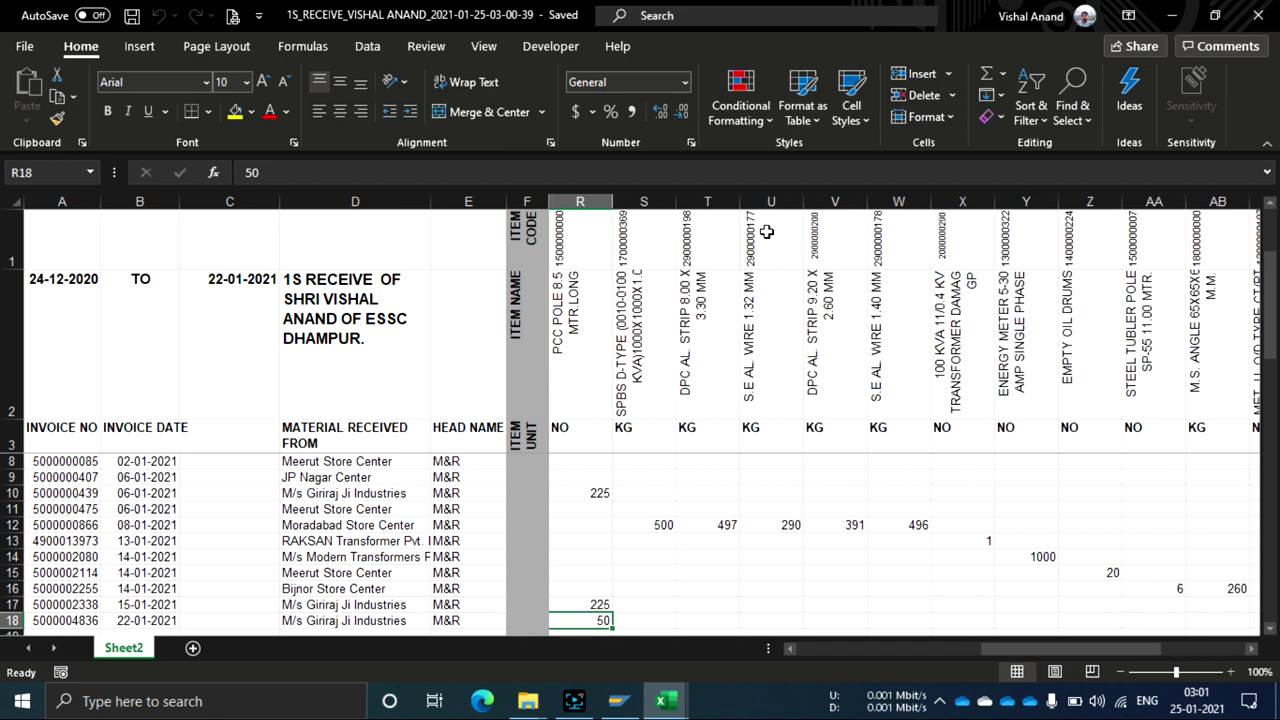
key("Left")
key("ctrl+Left")
key("ctrl+Left")
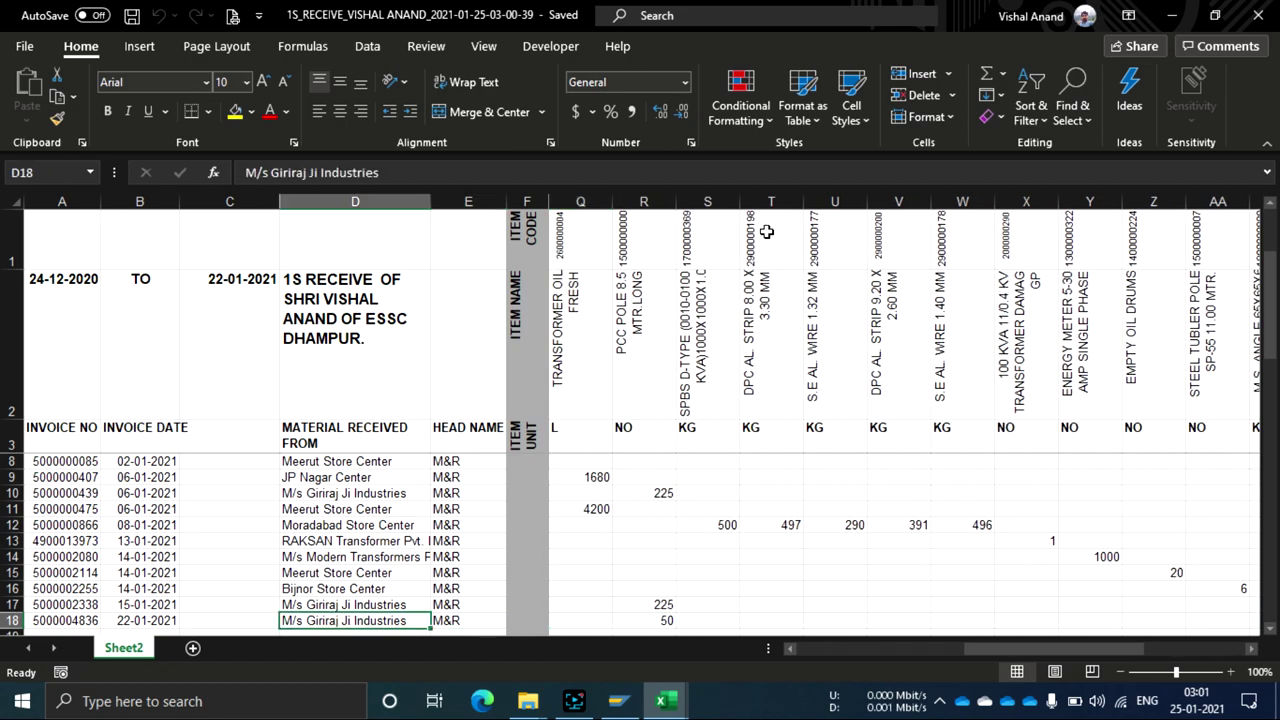
key("ctrl+Left")
key("Down")
key("Down")
key("Up")
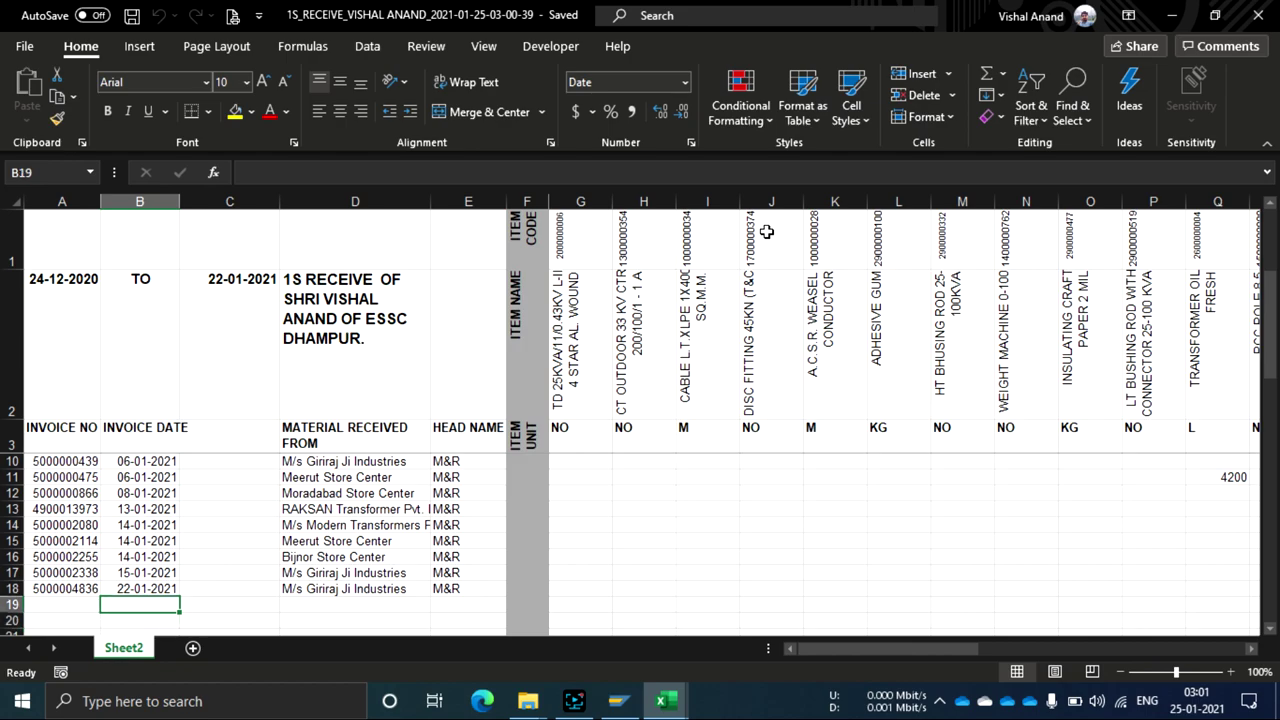
key("Up")
key("Up")
key("Up")
key("Up")
key("Up")
key("Up")
key("Up")
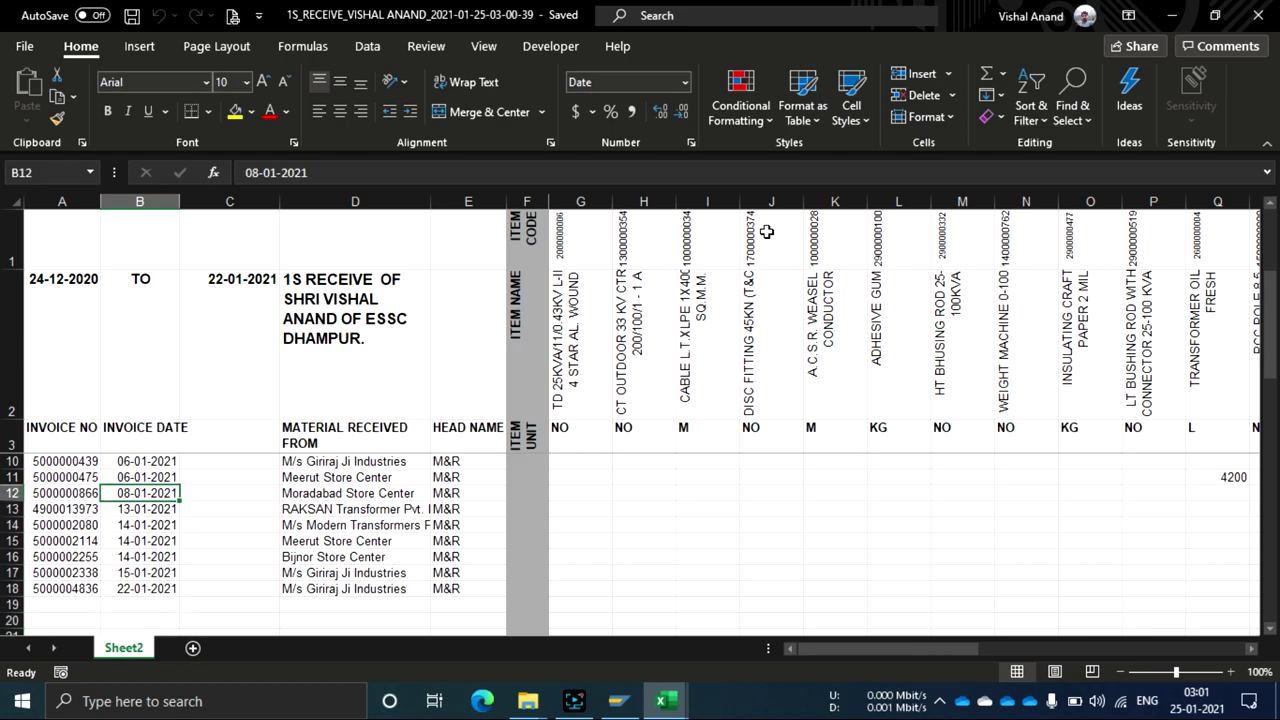
Close the receive report, verify the 13 KB 1S_RECEIVE file on drive E, and return to CREATE 1S FILE
left_click(1254, 18)
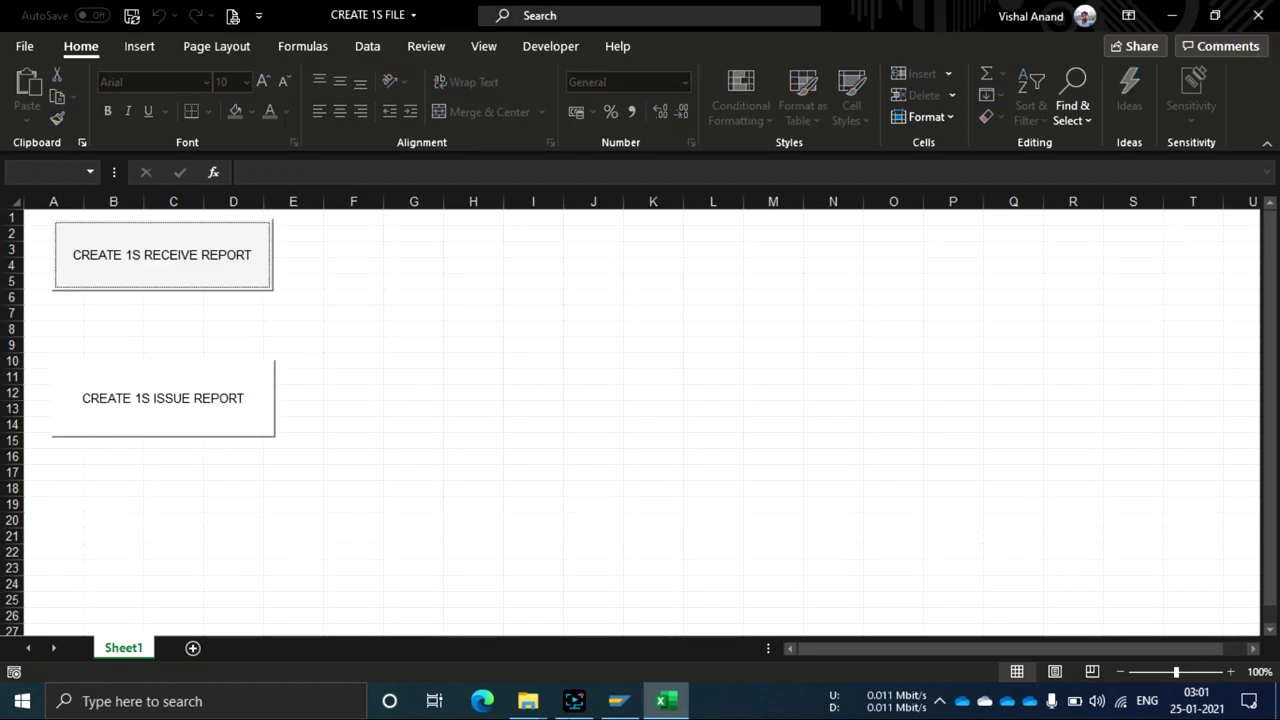
mouse_move(527, 701)
left_click(538, 650)
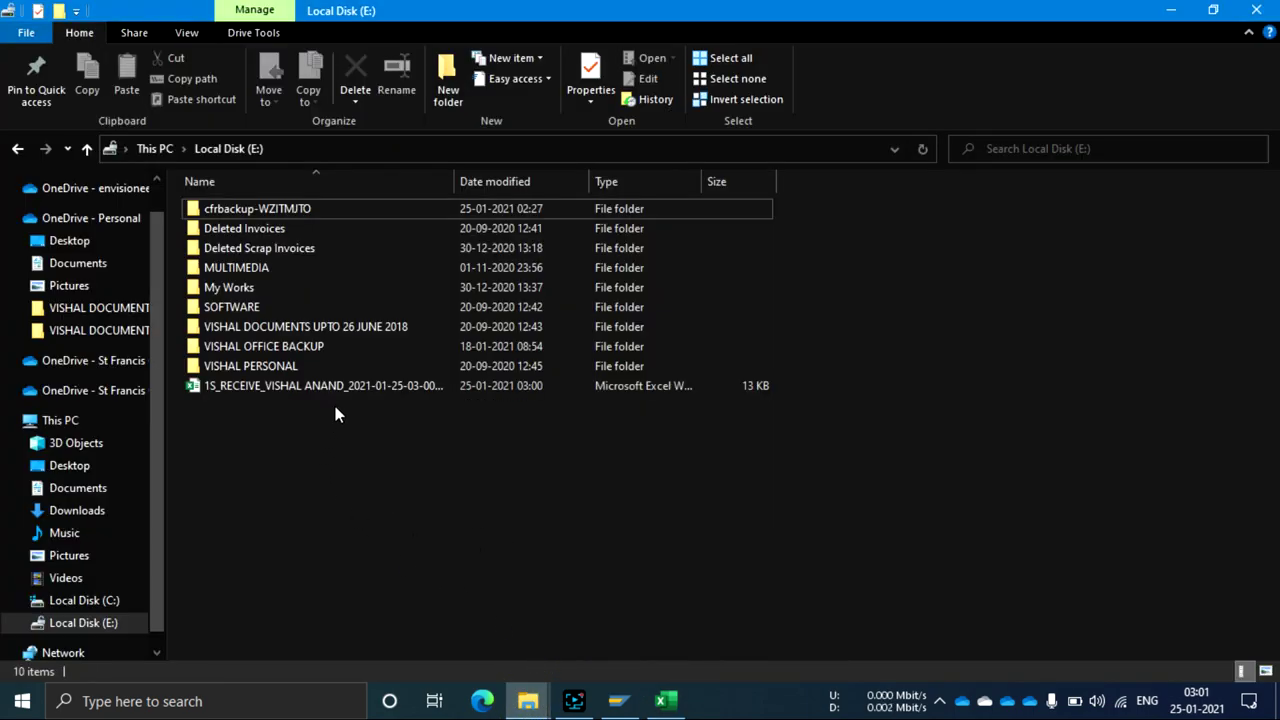
left_click_drag(459, 181, 495, 184)
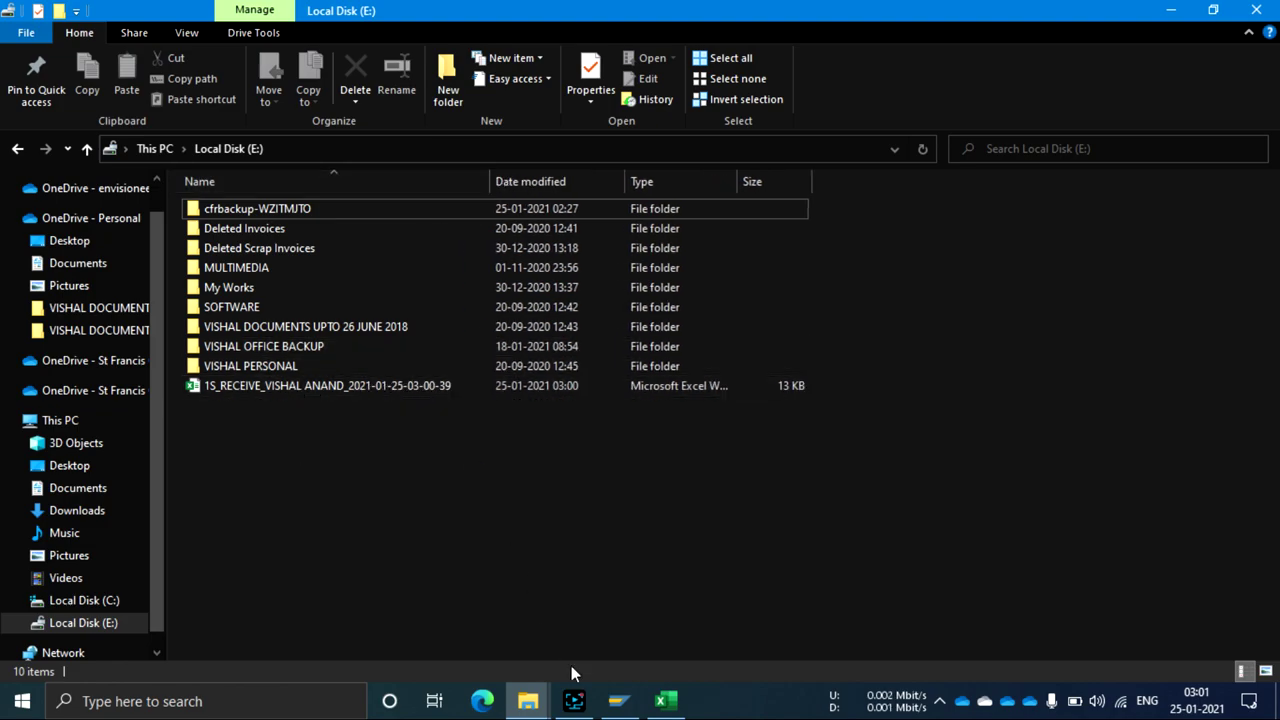
left_click(660, 701)
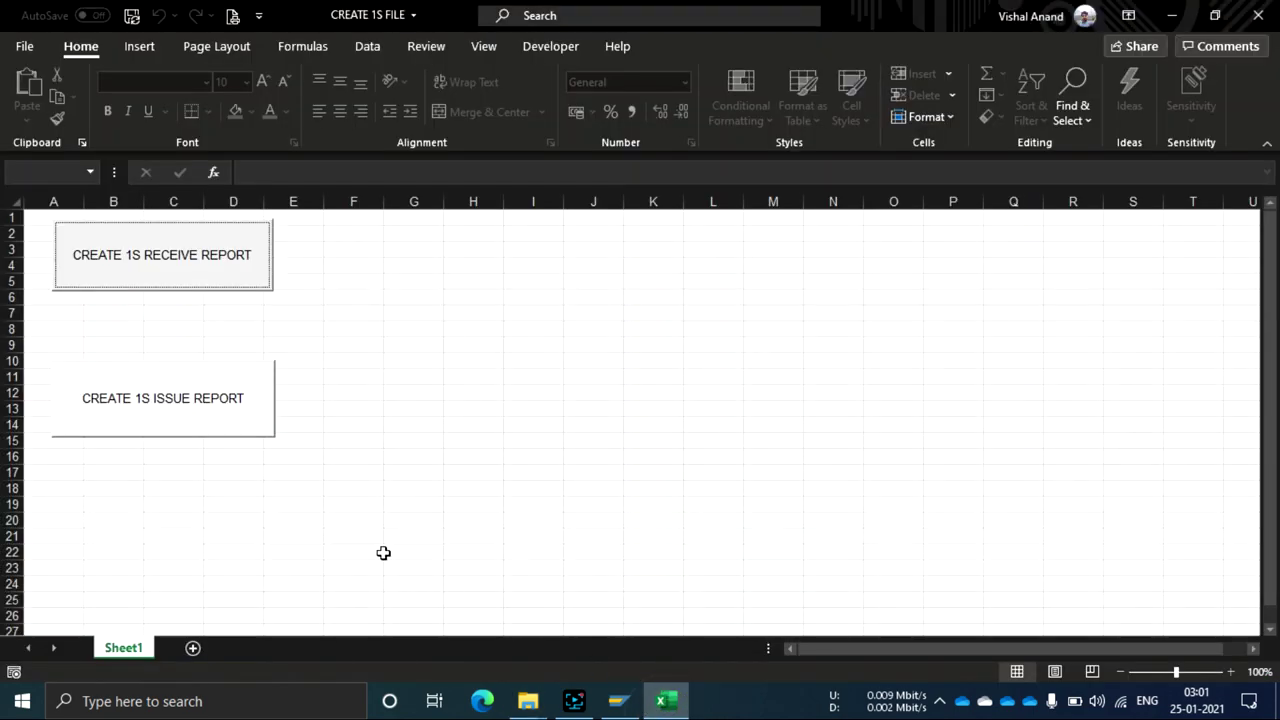
Run the 1S Issue report macro on the EXPORT ISSUE JAN 21 export file
left_click(185, 420)
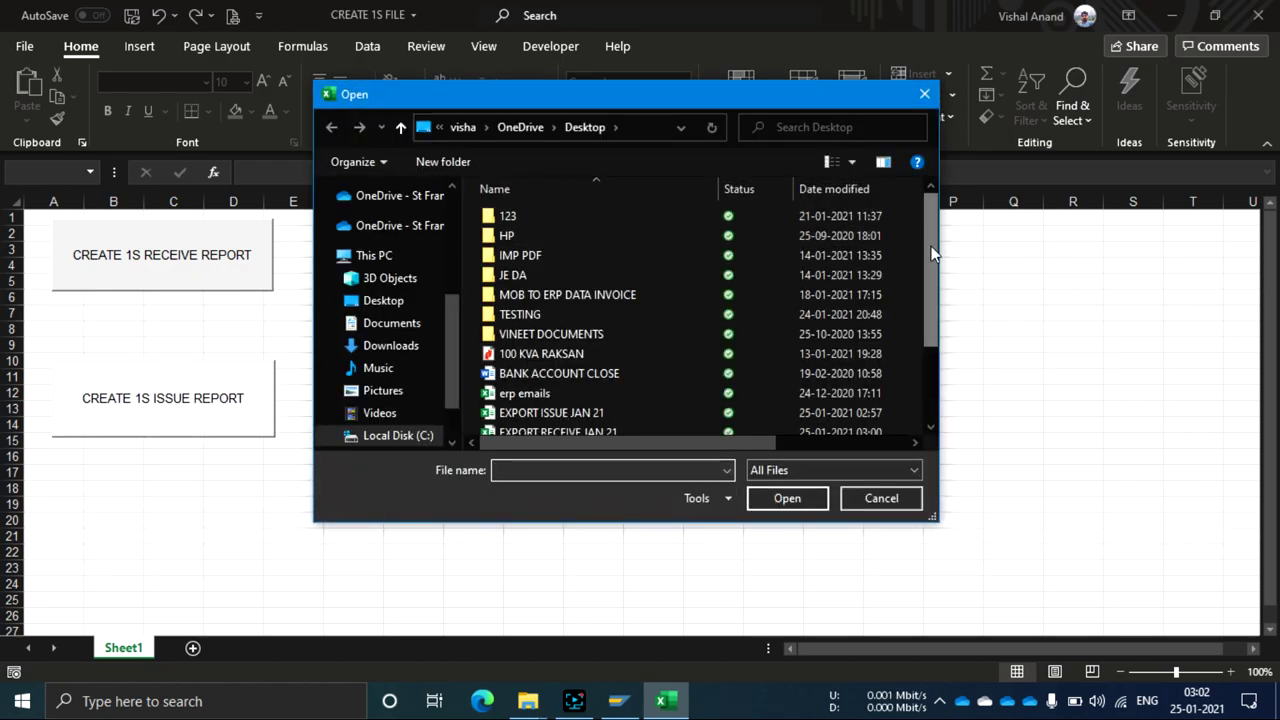
left_click_drag(929, 243, 957, 341)
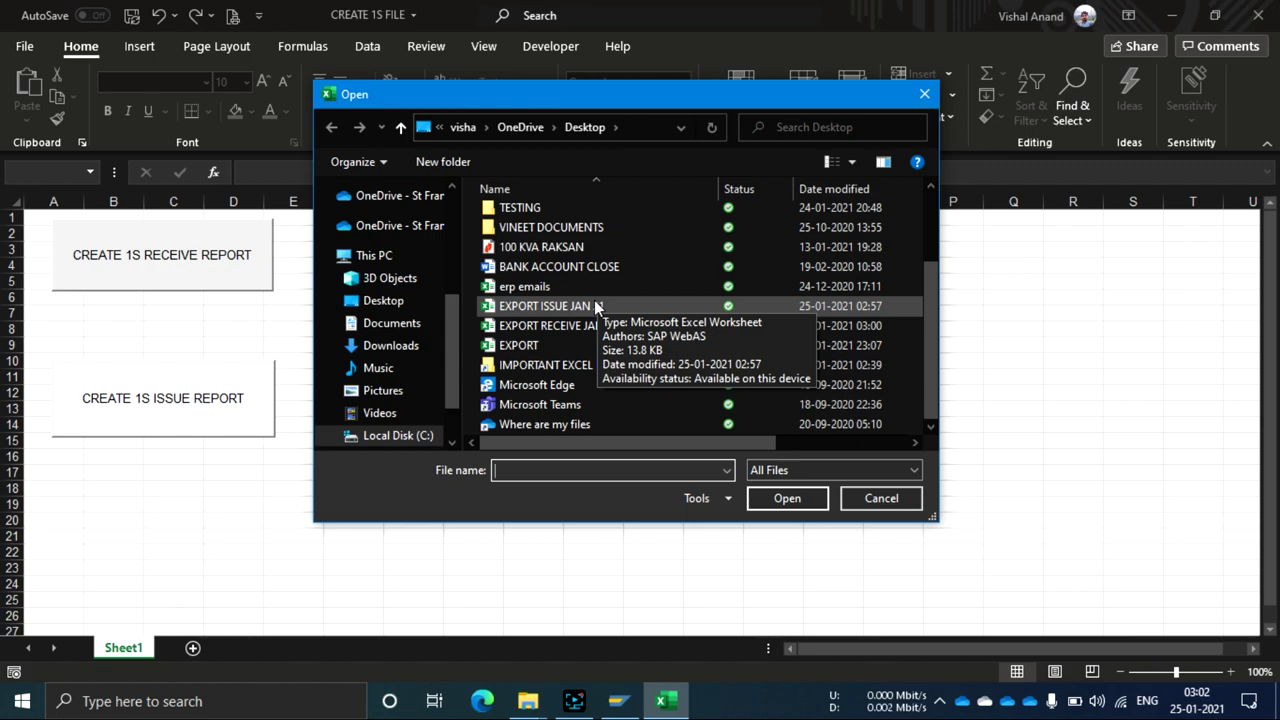
double_click(545, 306)
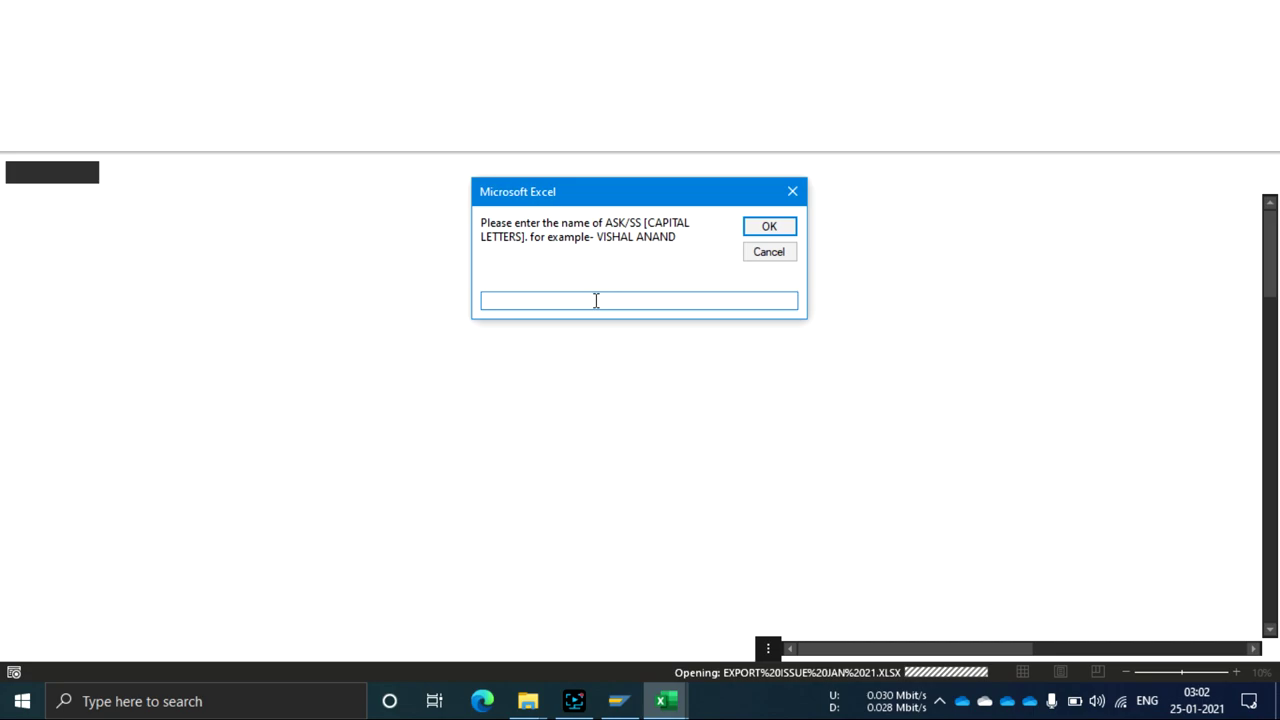
Enter the officer's name and store address ESSC DHAMPUR, and save the issue report to drive E
key("Return")
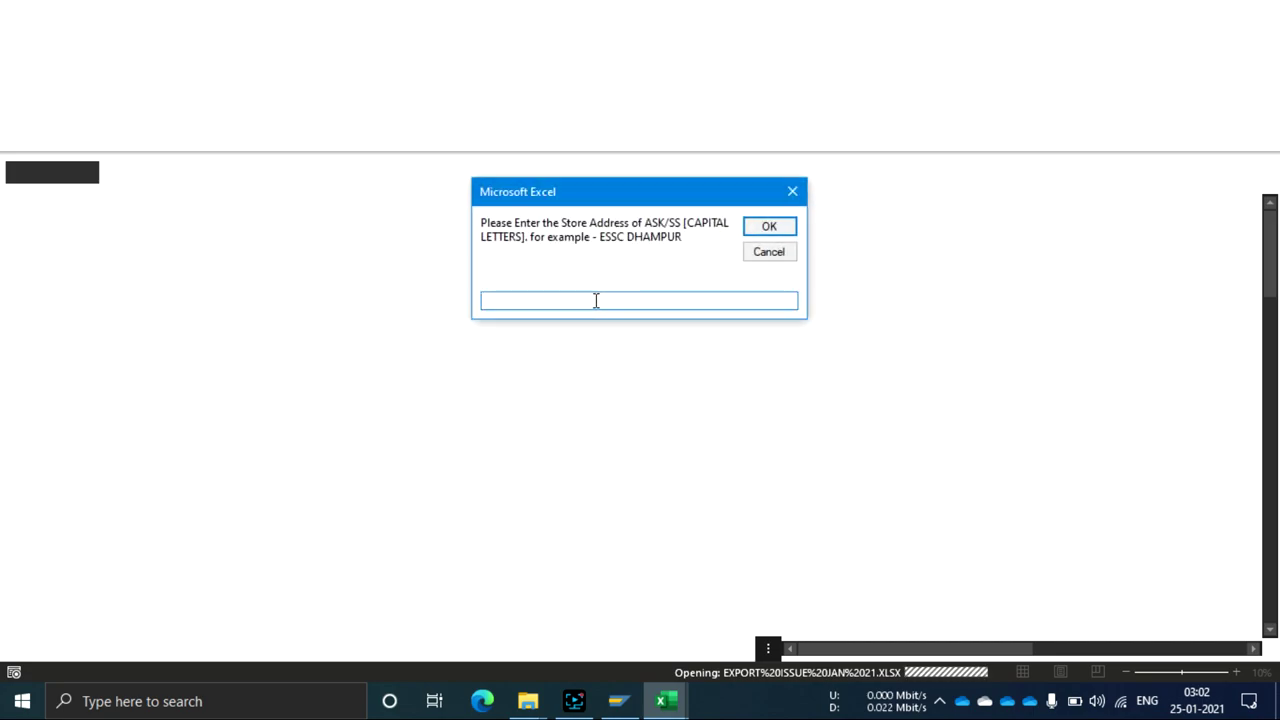
type("ESSC DHAMPUR")
key("Return")
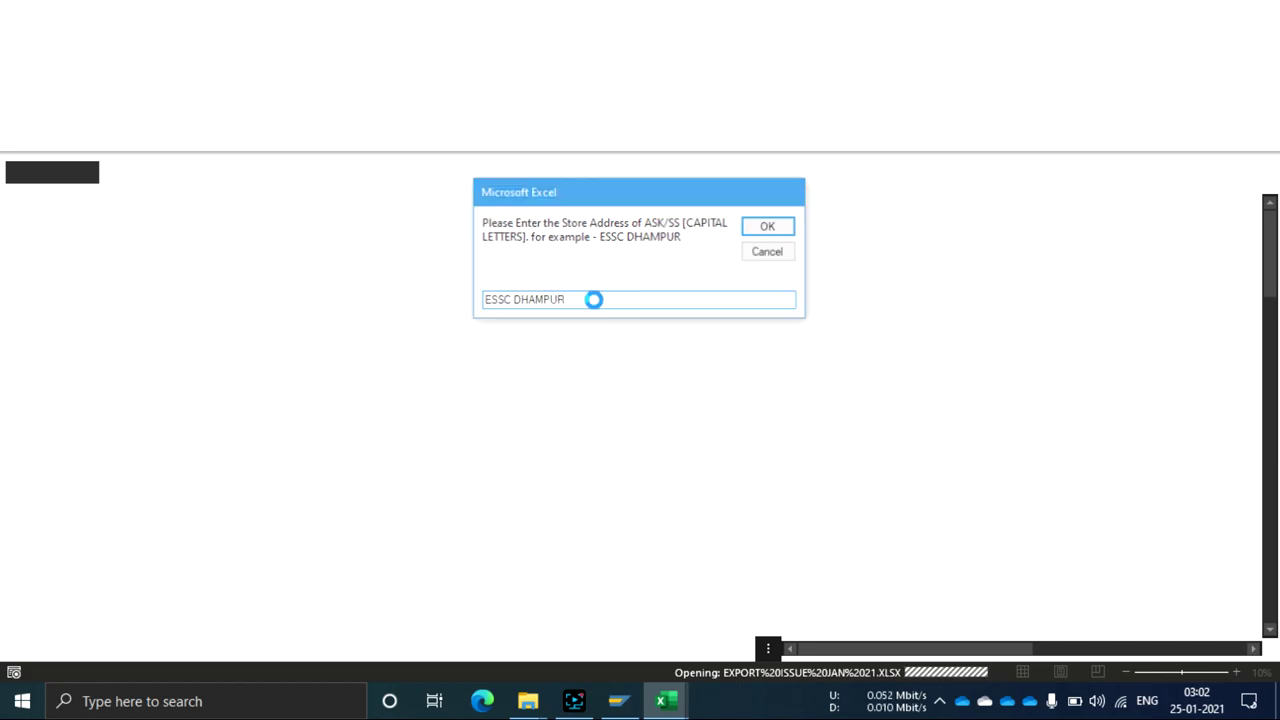
type("E")
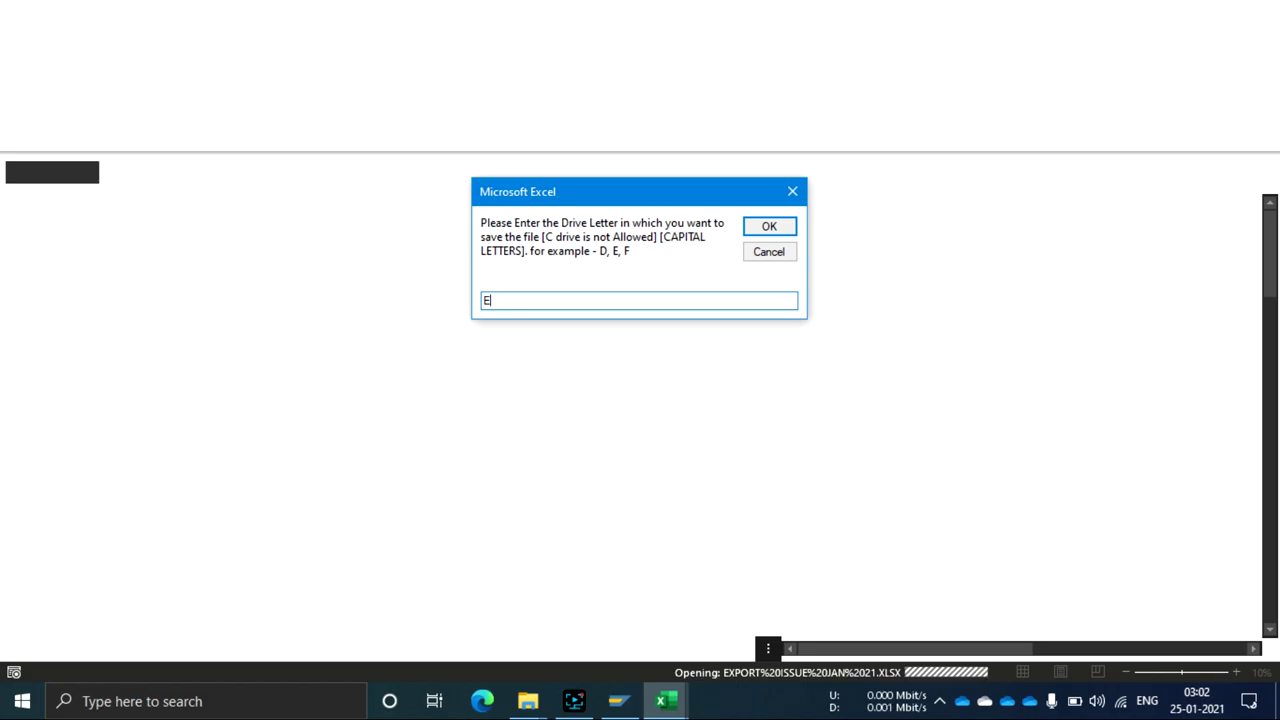
left_click(757, 236)
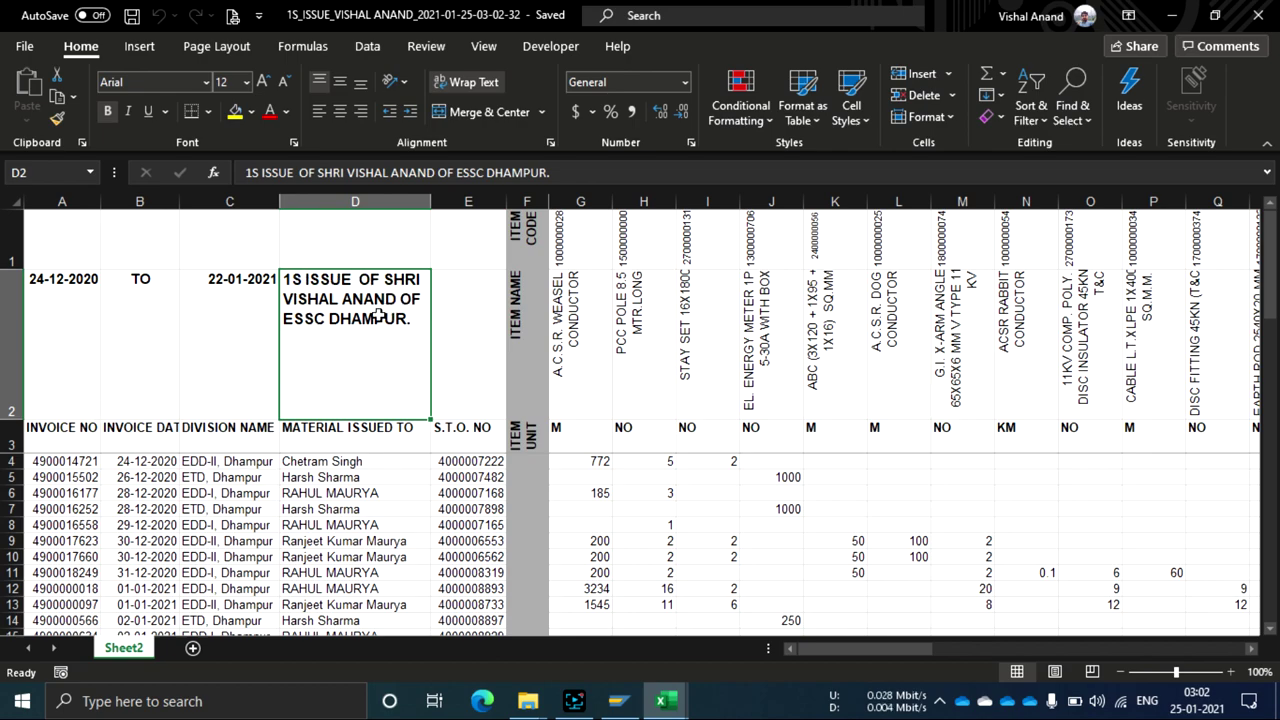
left_click(68, 447)
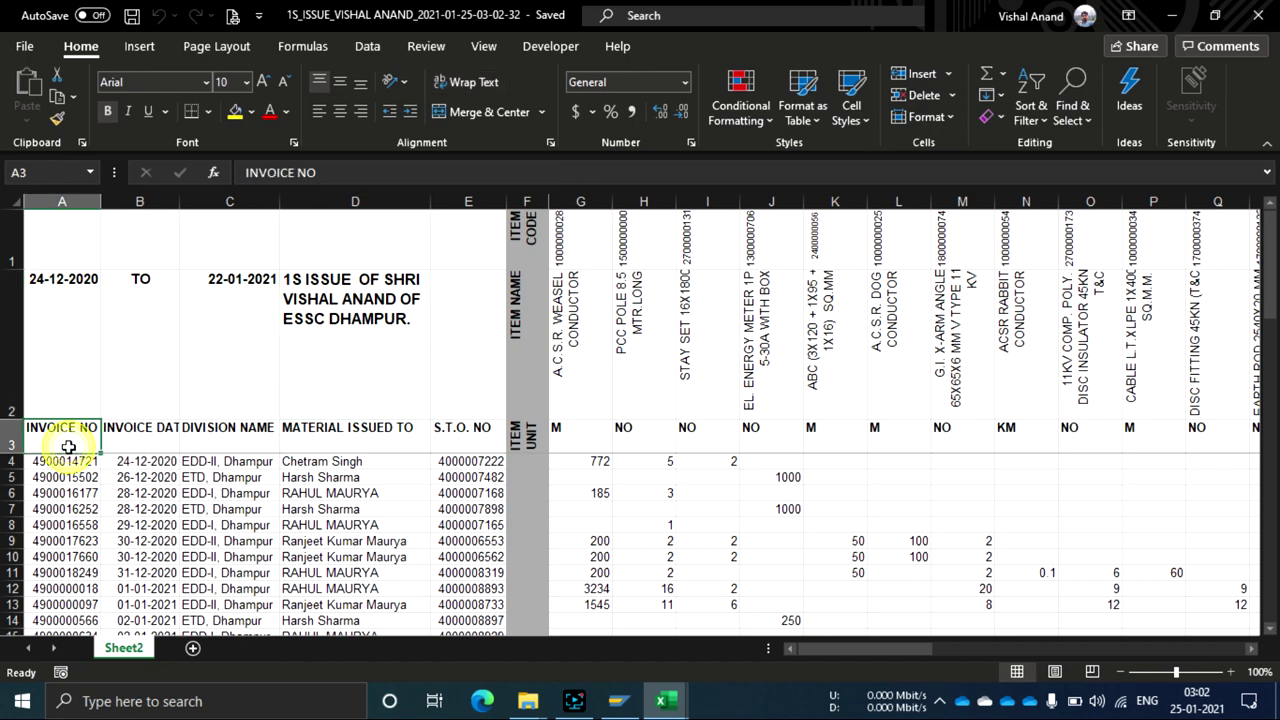
key("Right")
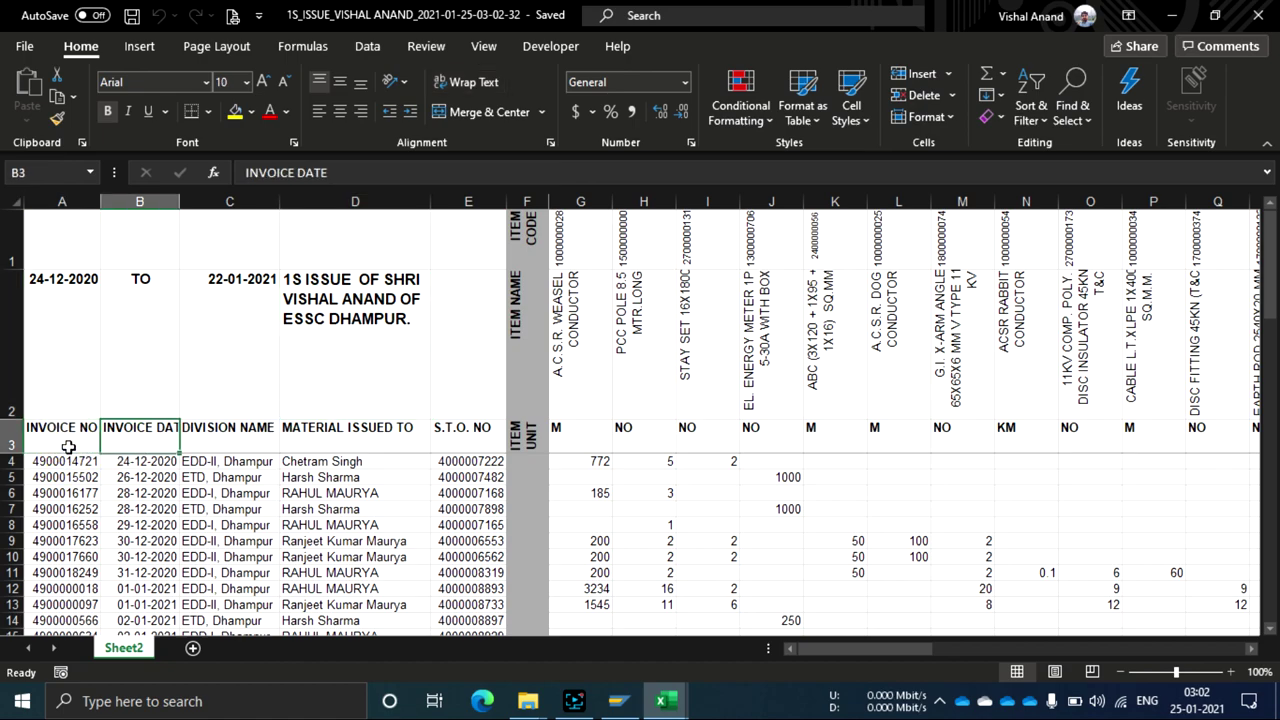
key("Right")
key("Down")
key("Up")
key("Right")
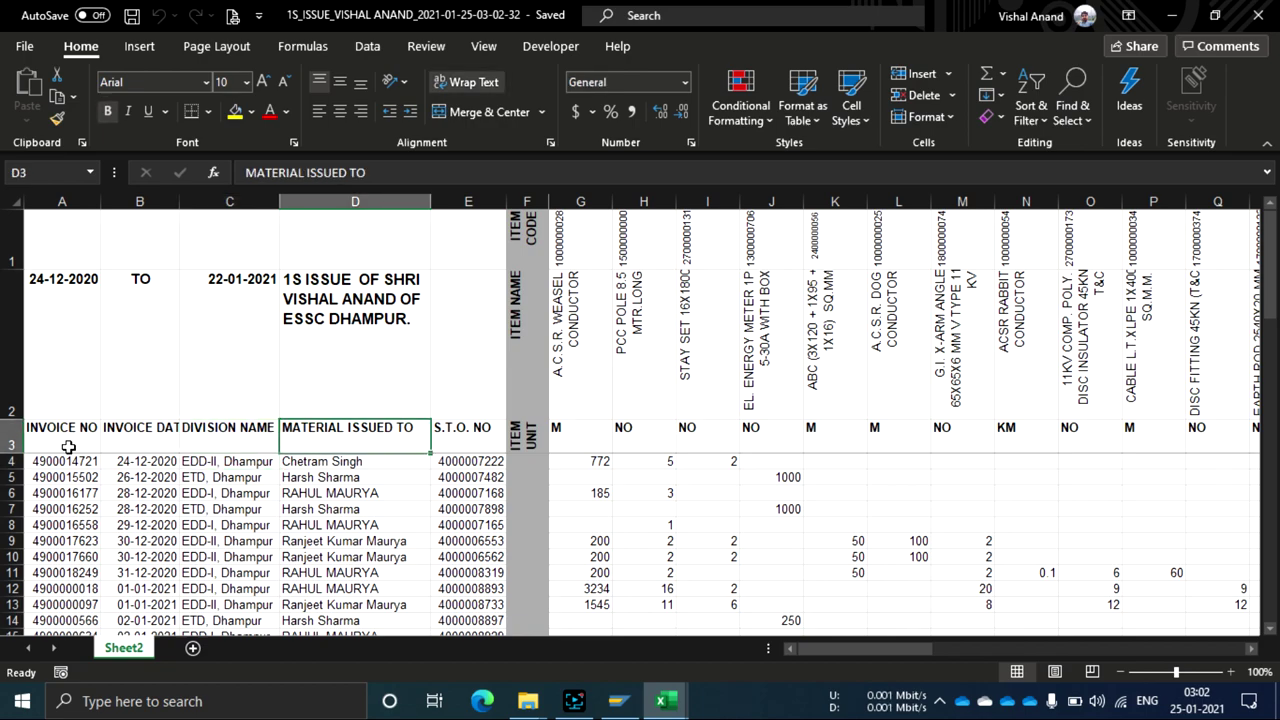
key("Down")
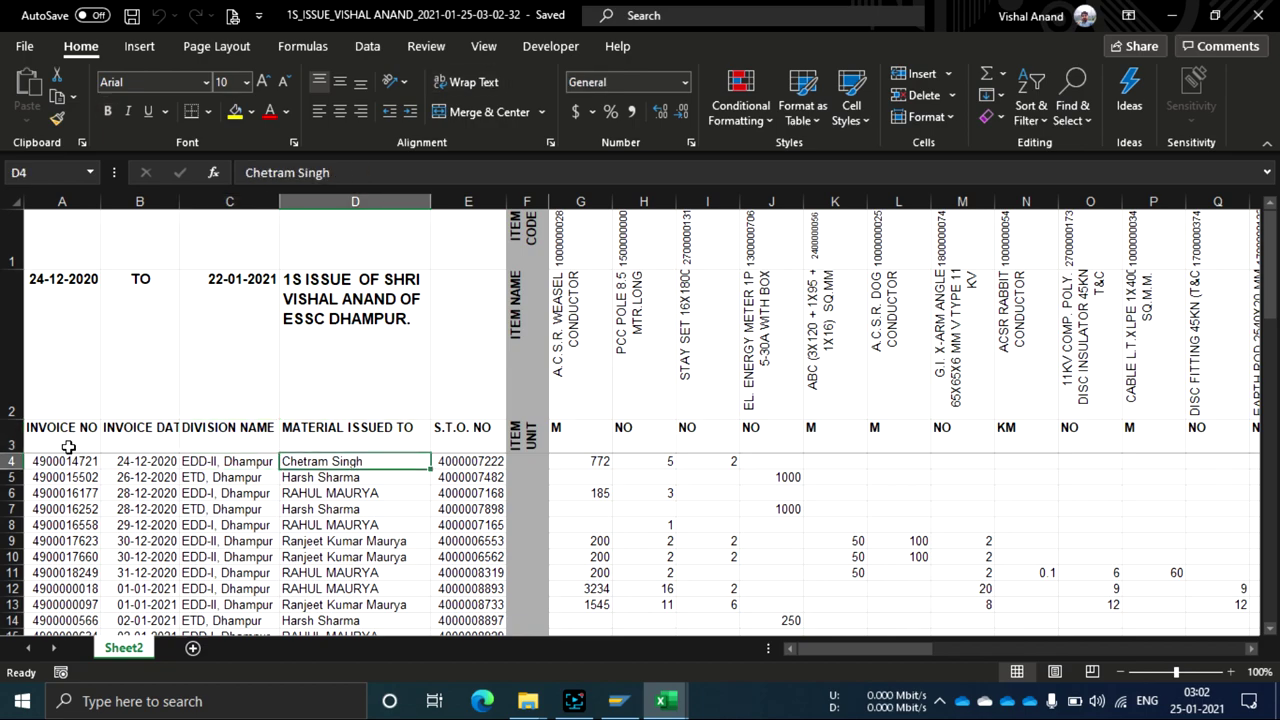
key("Right")
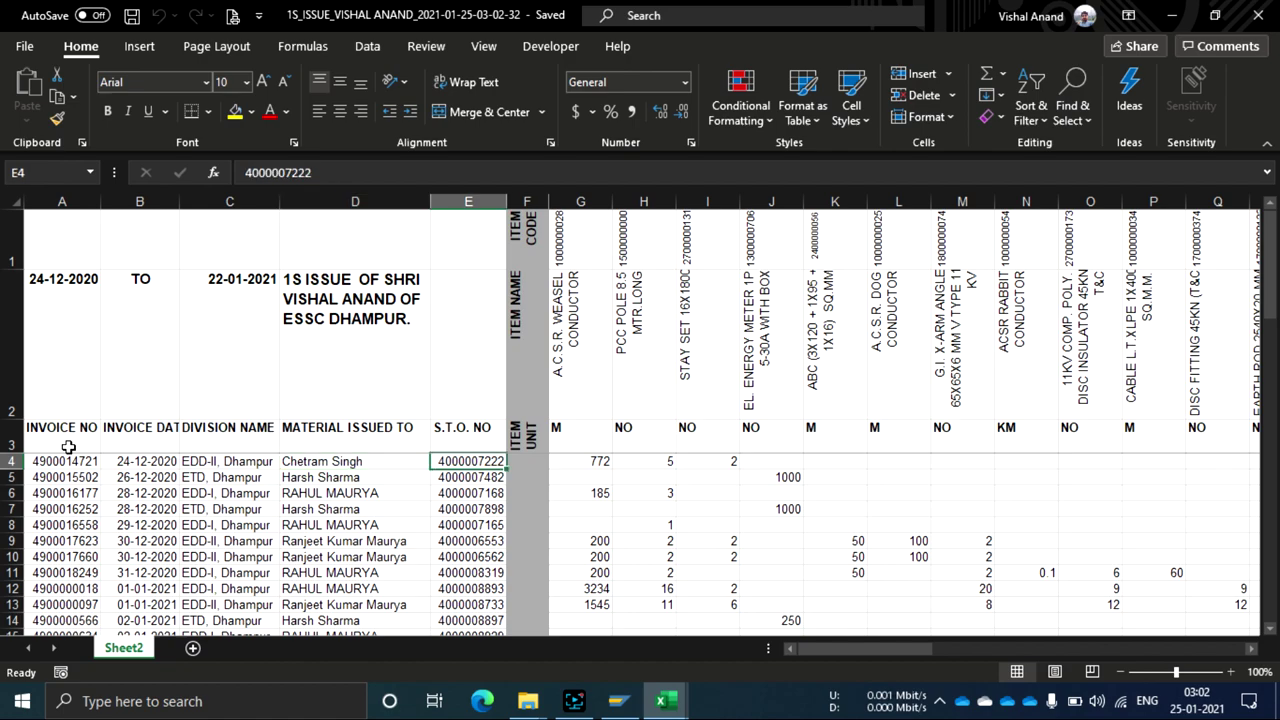
key("Right")
key("Right")
key("Right")
key("Right")
key("Right")
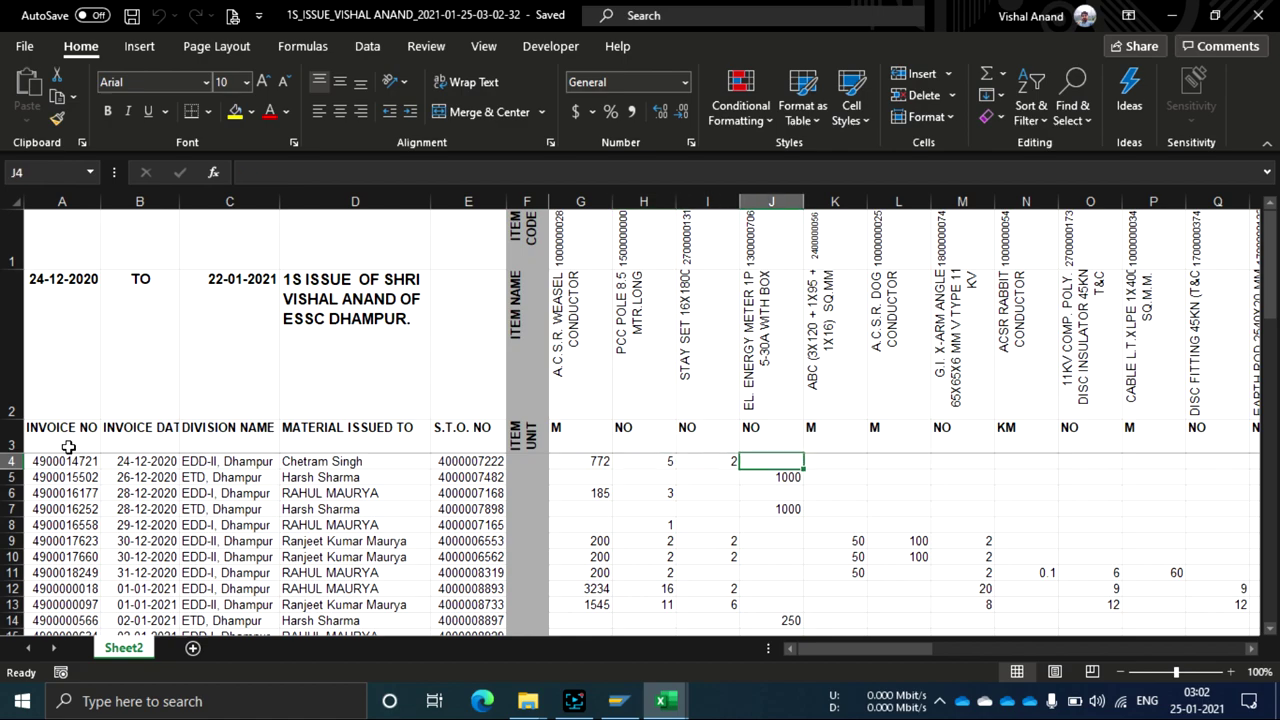
key("Right")
key("Right")
key("Down")
key("Down")
key("Down")
key("Down")
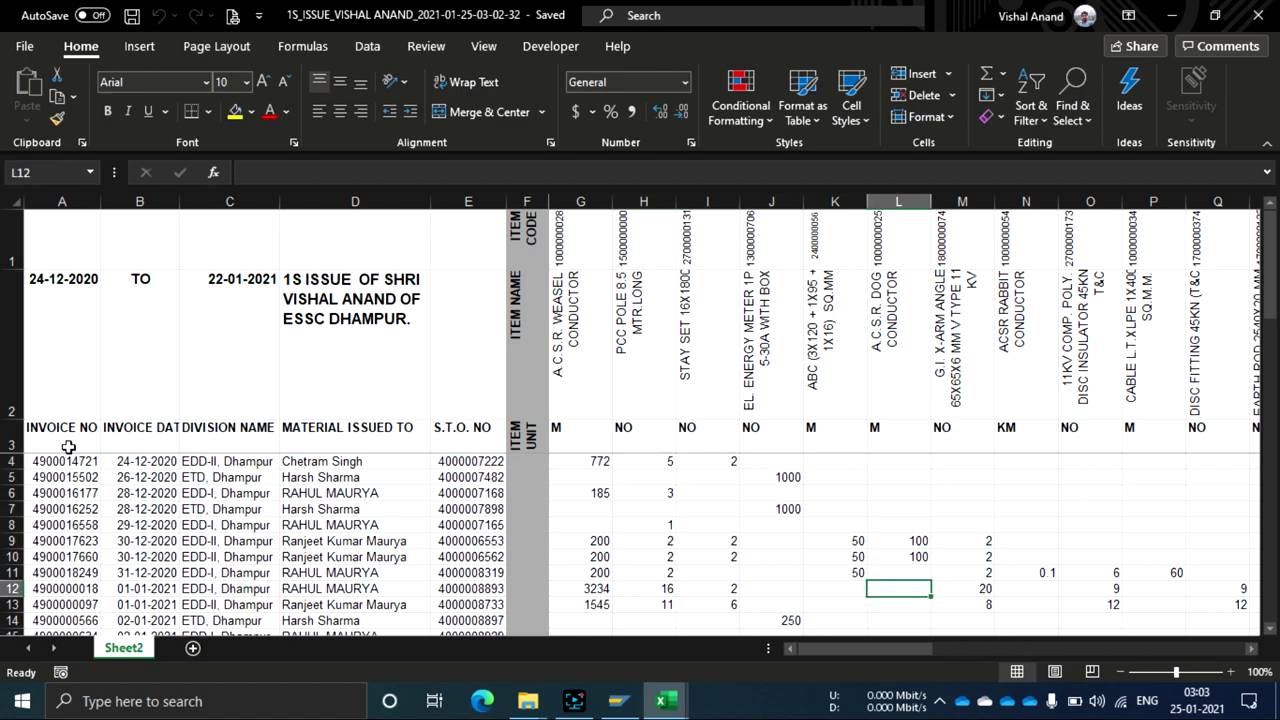
left_click(1254, 14)
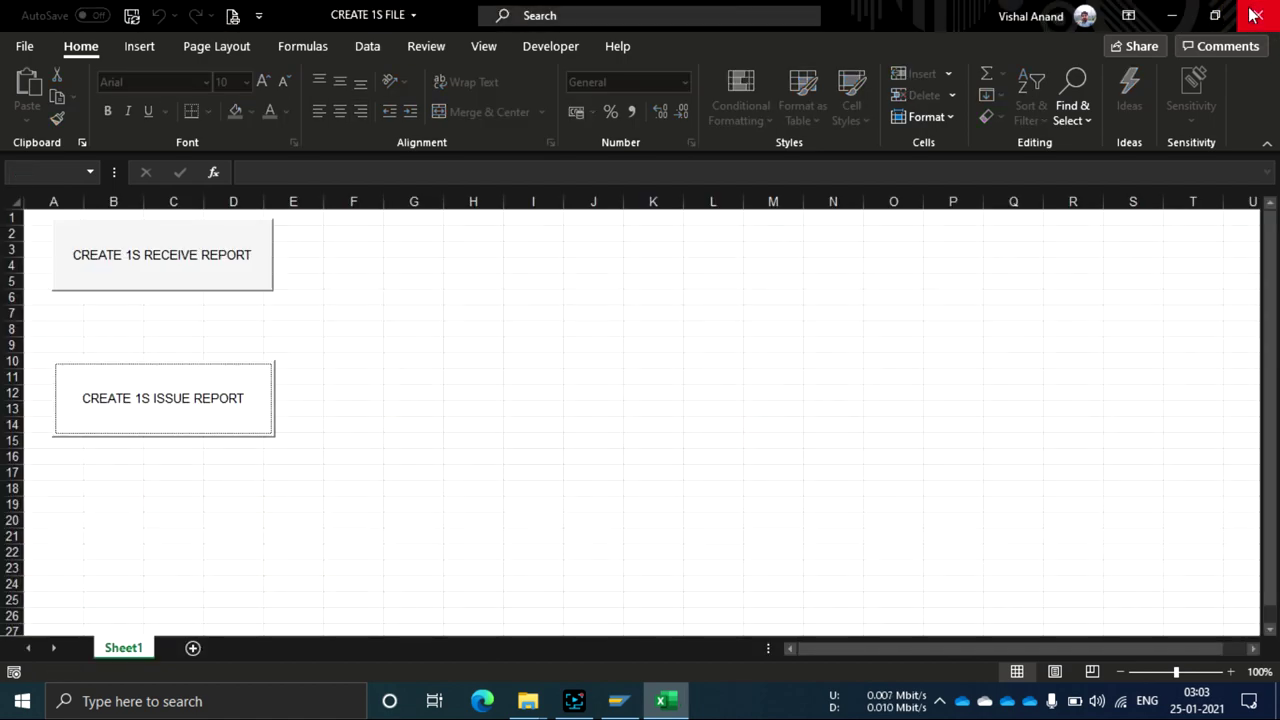
Close the CREATE 1S FILE macro workbook, saving its changes
left_click(1253, 14)
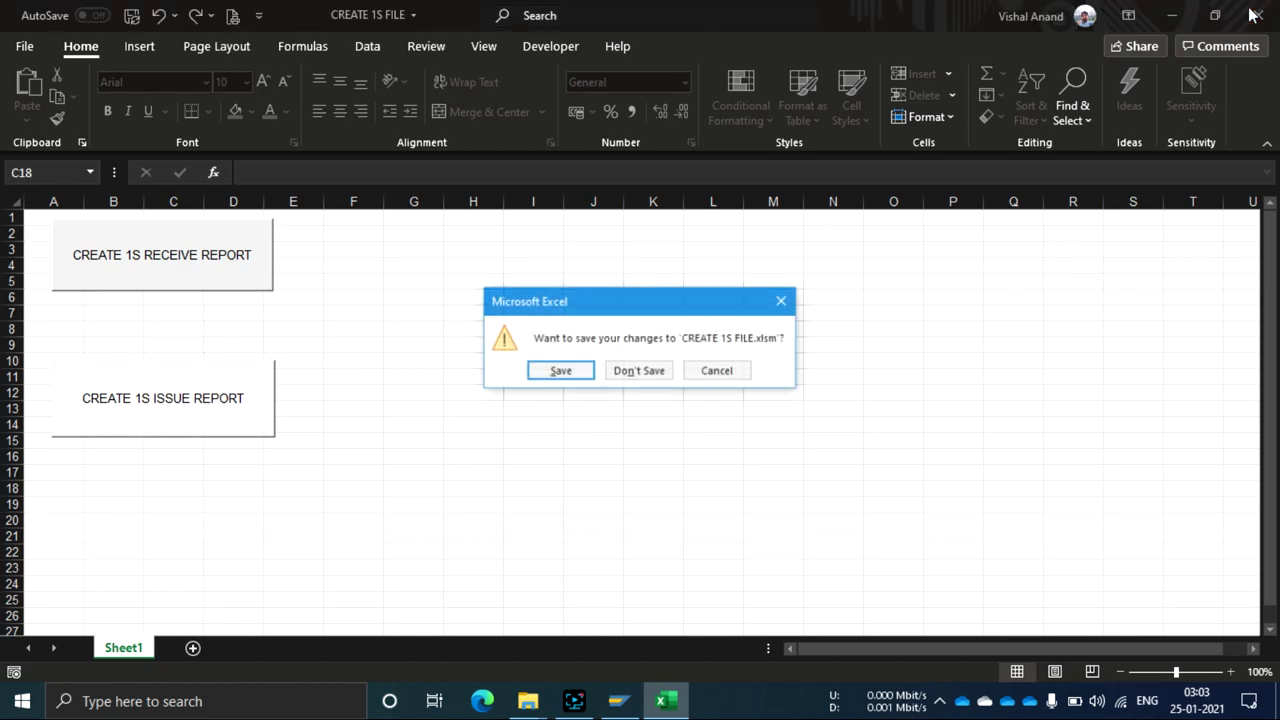
left_click(540, 371)
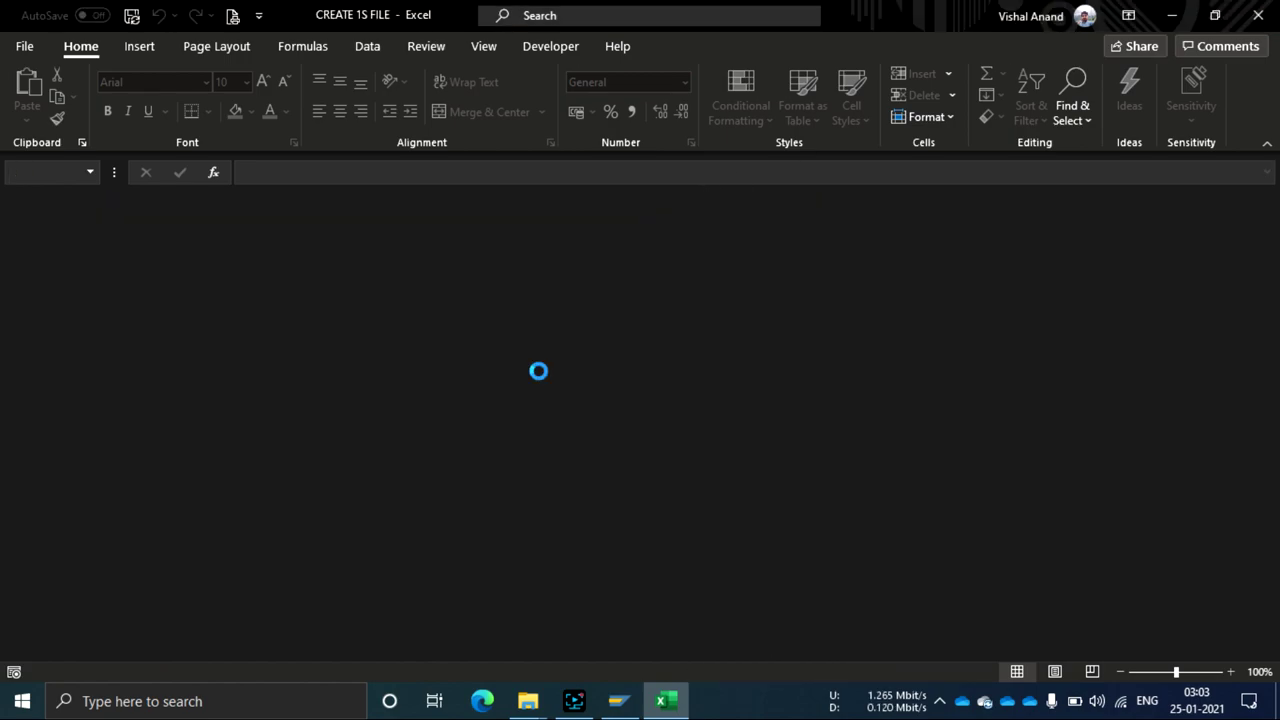